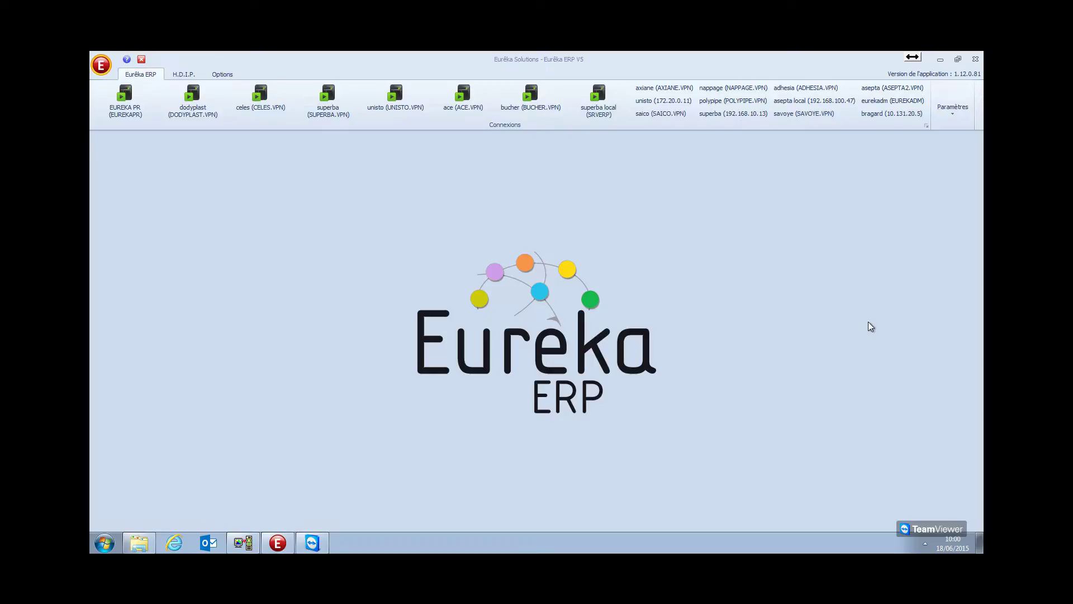
{"action": "right_click", "coordinate": [870, 205]}
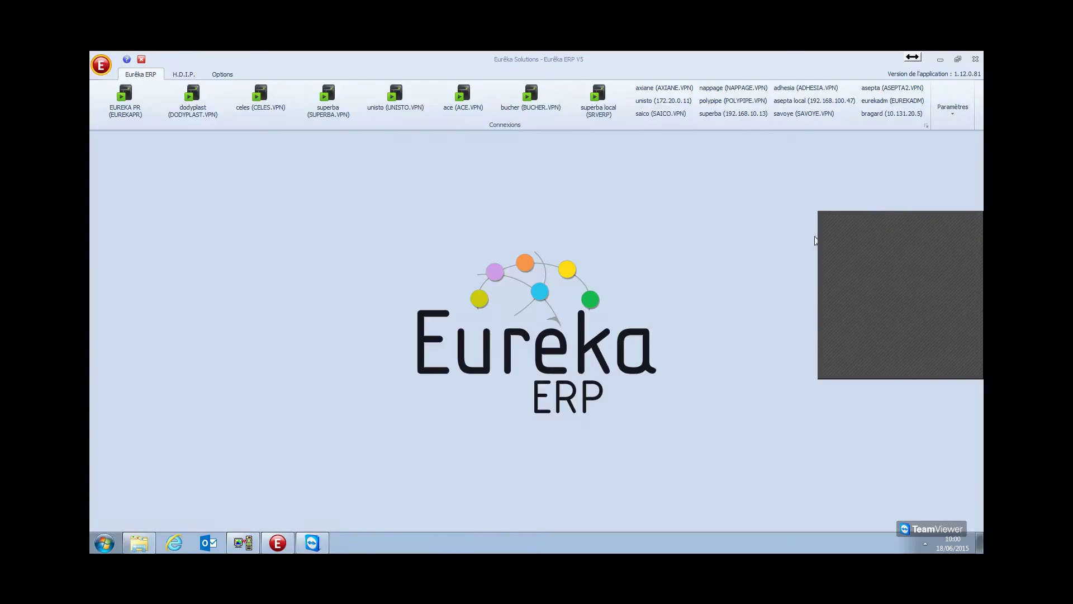
{"action": "left_click", "coordinate": [804, 221]}
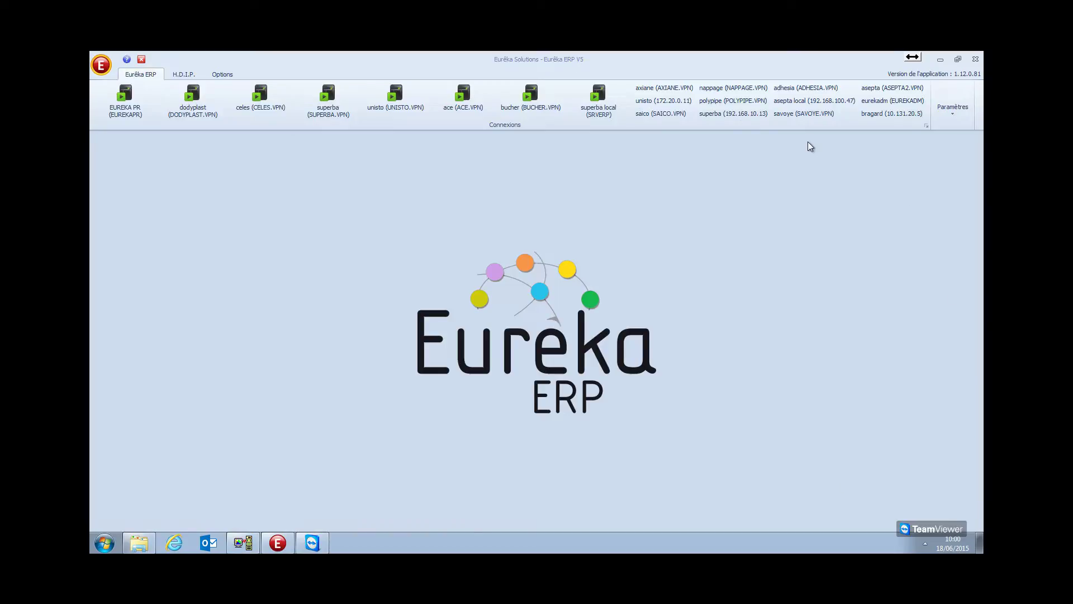
{"action": "left_click", "coordinate": [774, 183]}
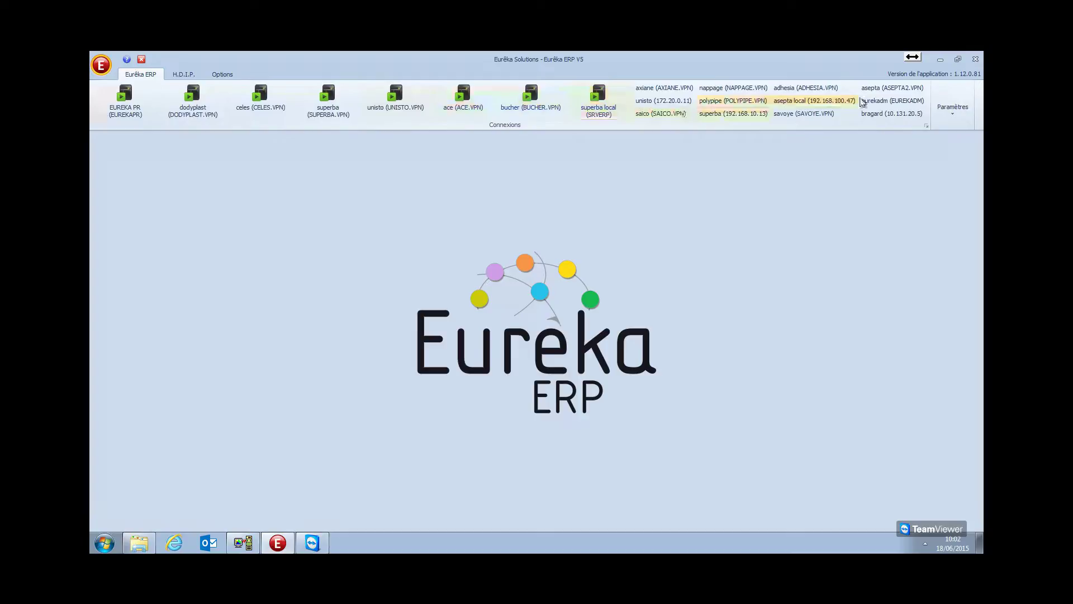
Connect to the EUREKA PR server with the prefilled login and open the DEMO environment, "Eureka Erp V5 - Présentation clients"
{"action": "left_click", "coordinate": [108, 96]}
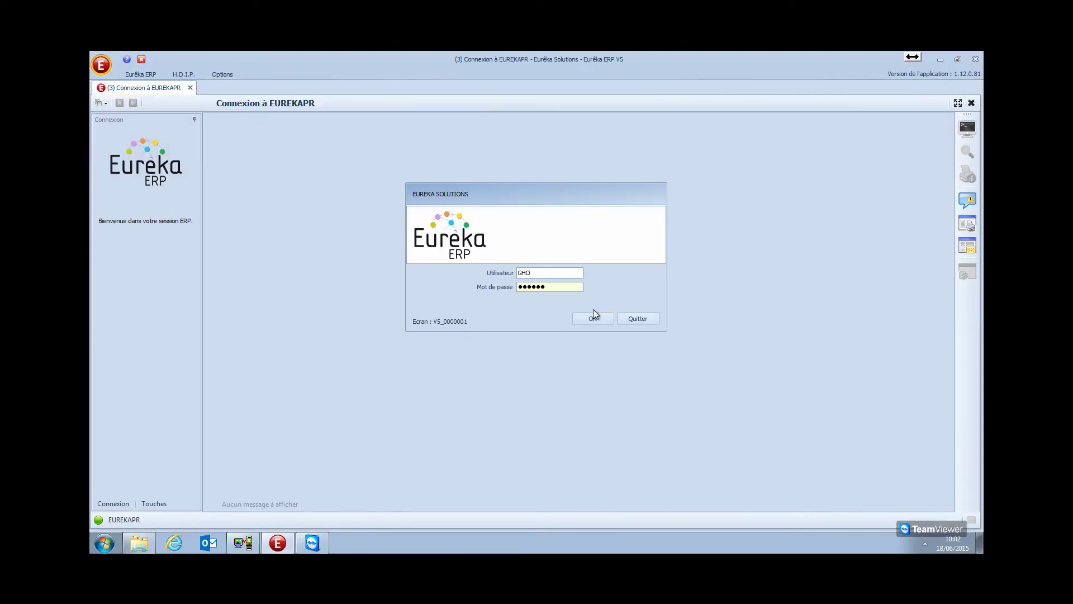
{"action": "left_click", "coordinate": [592, 319]}
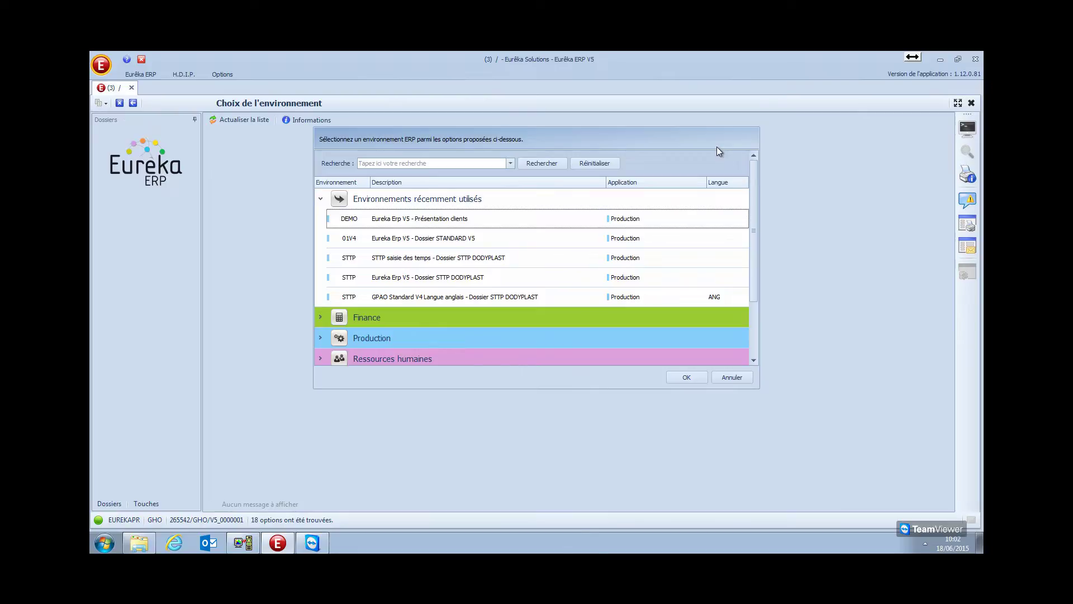
{"action": "double_click", "coordinate": [420, 220]}
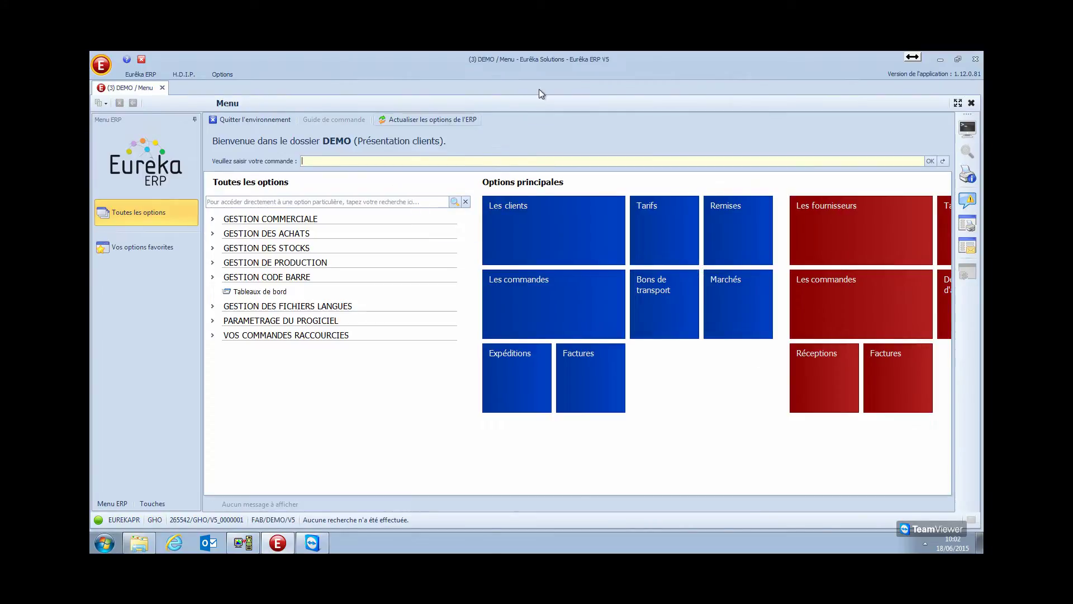
{"action": "left_click", "coordinate": [435, 161]}
Open a second EUREKA PR session in the DEMO environment with the prefilled login, and return to the first session's menu
{"action": "left_click", "coordinate": [146, 75]}
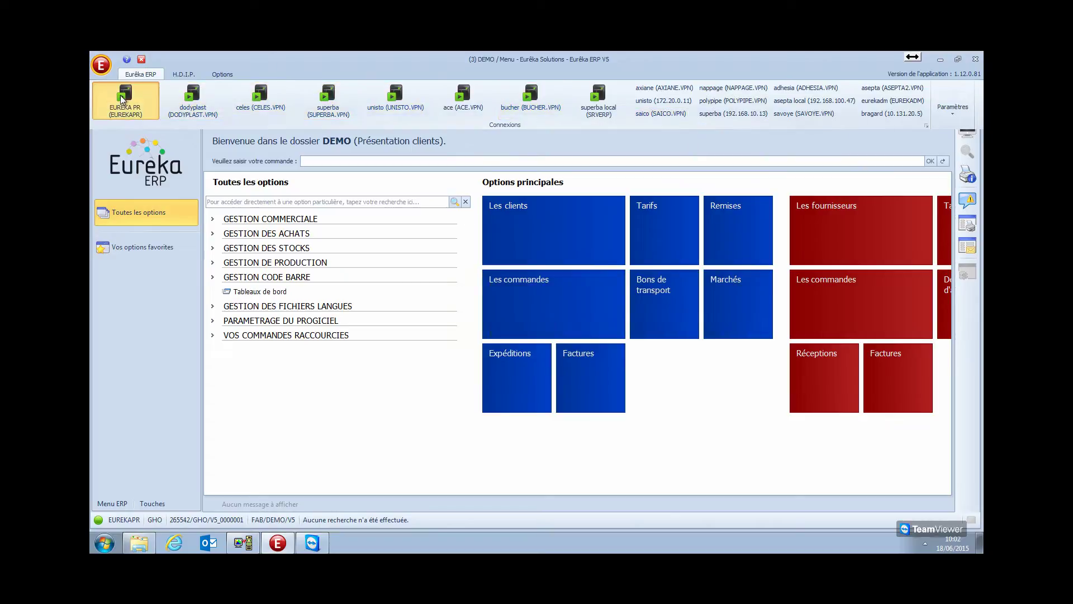
{"action": "left_click", "coordinate": [138, 105]}
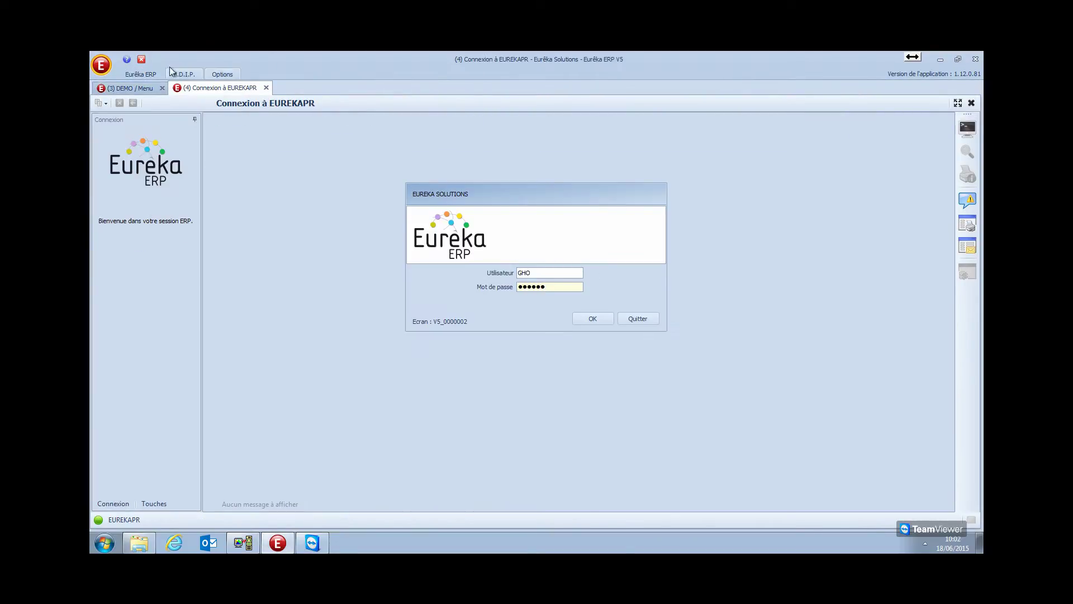
{"action": "left_click", "coordinate": [584, 319]}
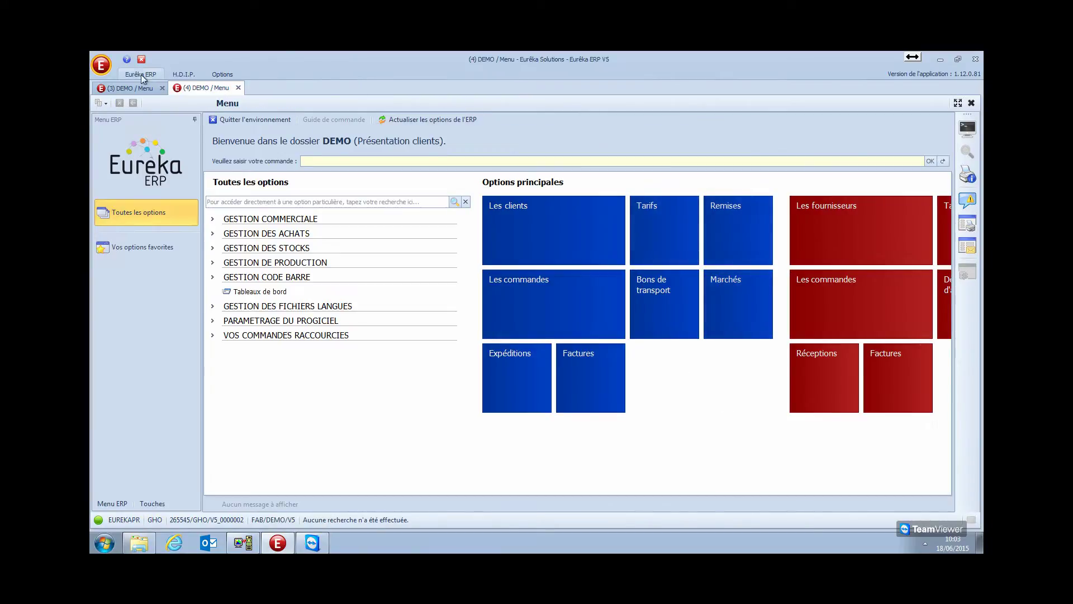
{"action": "left_click", "coordinate": [124, 89]}
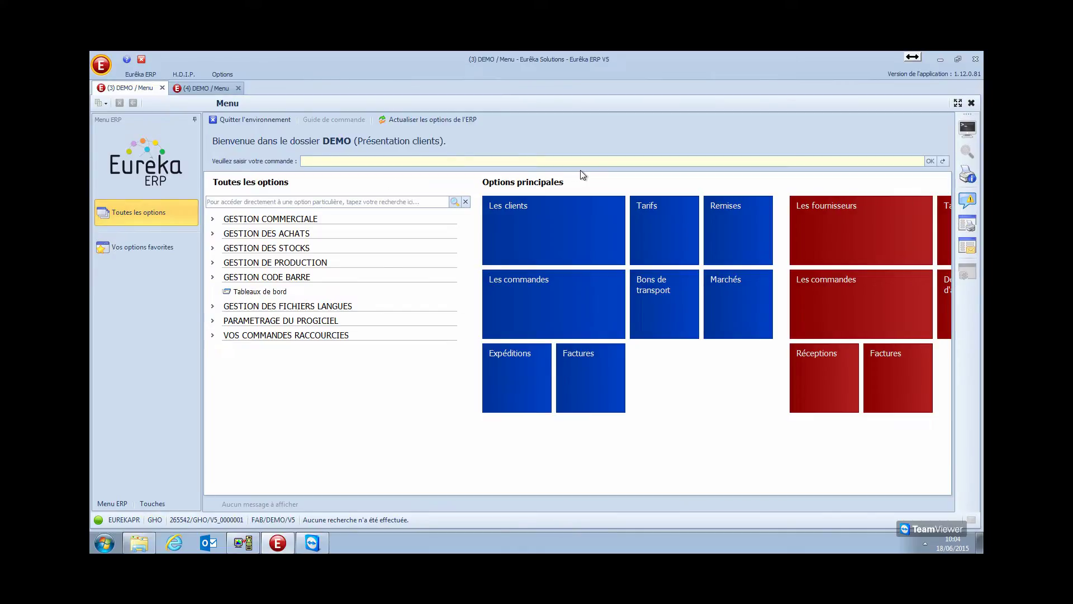
{"action": "left_click_drag", "start_coordinate": [824, 237], "coordinate": [510, 239]}
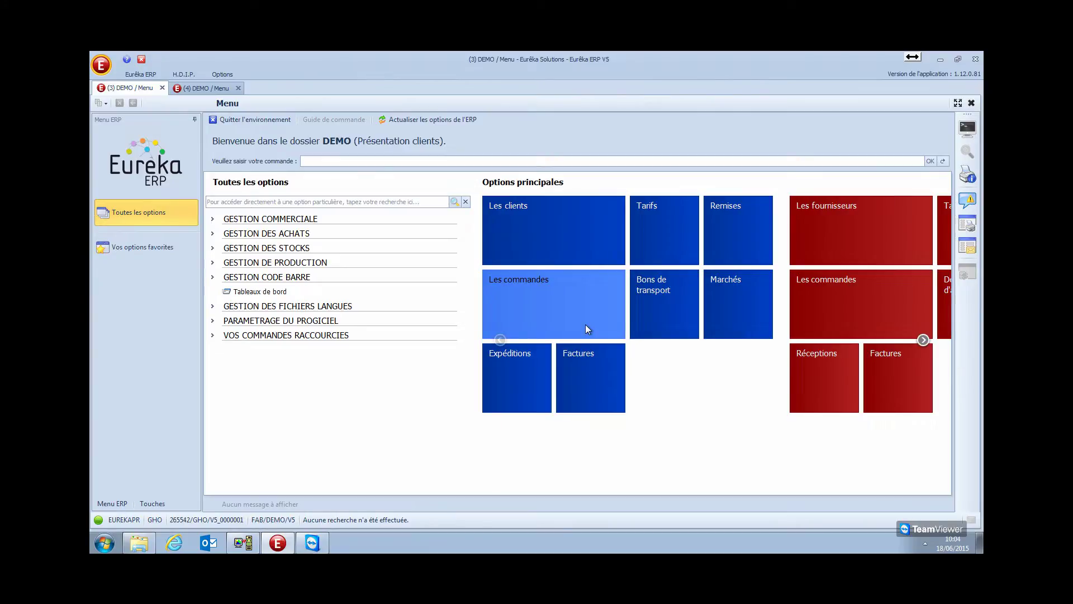
In the favourite options definition, create a sub-menu under Gestion commerciale and rename it "achats"
{"action": "left_click", "coordinate": [156, 246]}
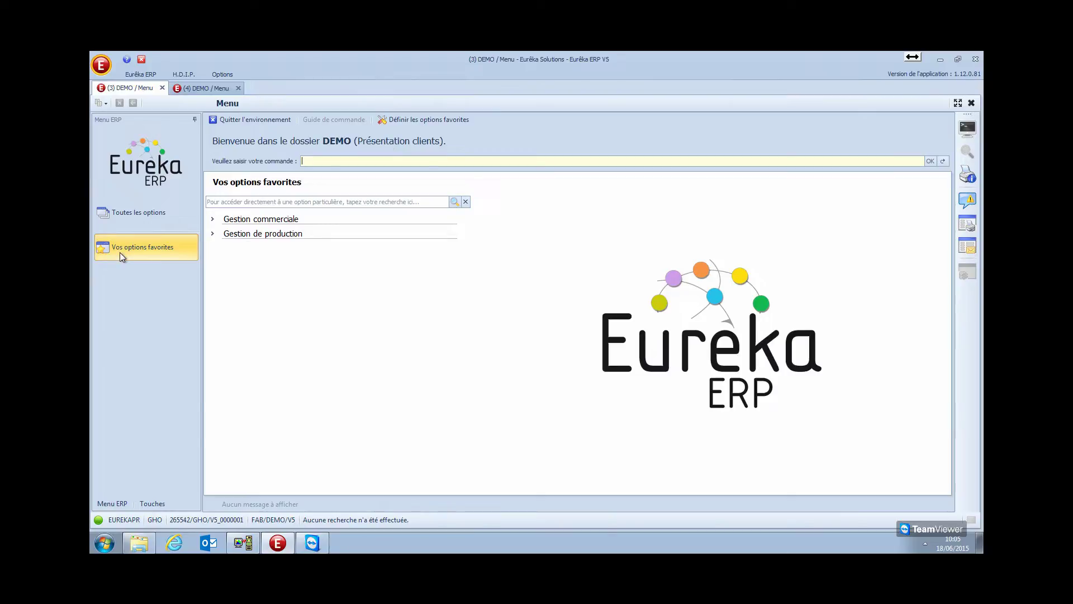
{"action": "left_click", "coordinate": [414, 119]}
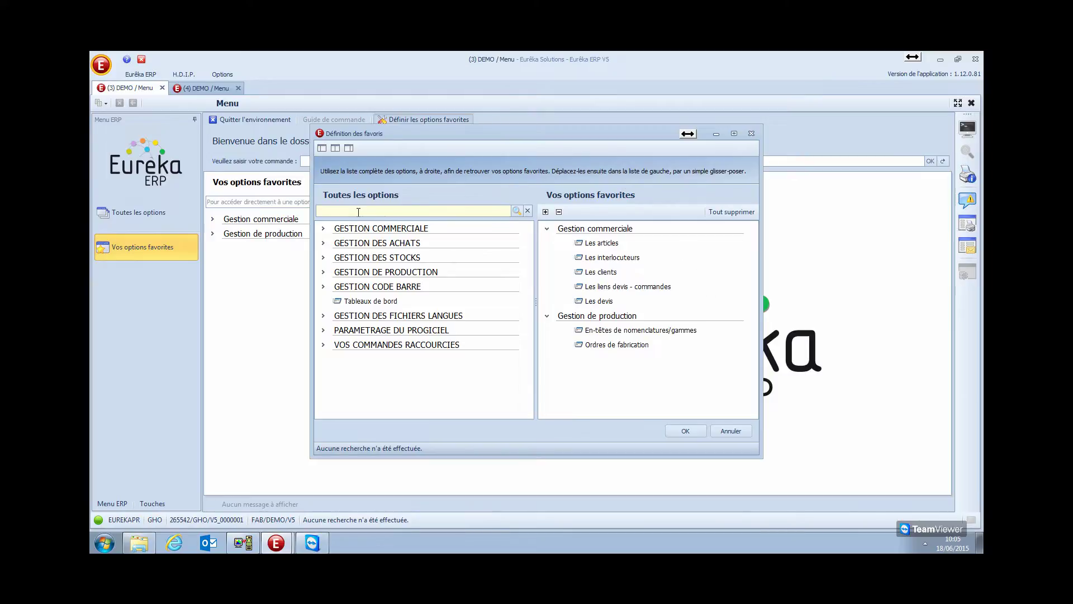
{"action": "right_click", "coordinate": [603, 379]}
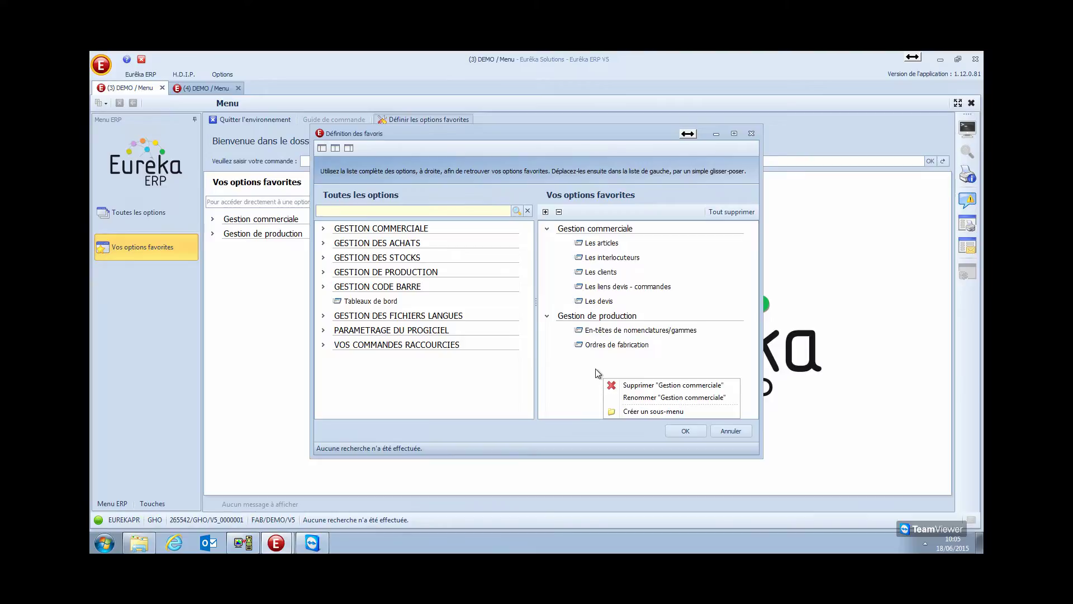
{"action": "left_click", "coordinate": [645, 414]}
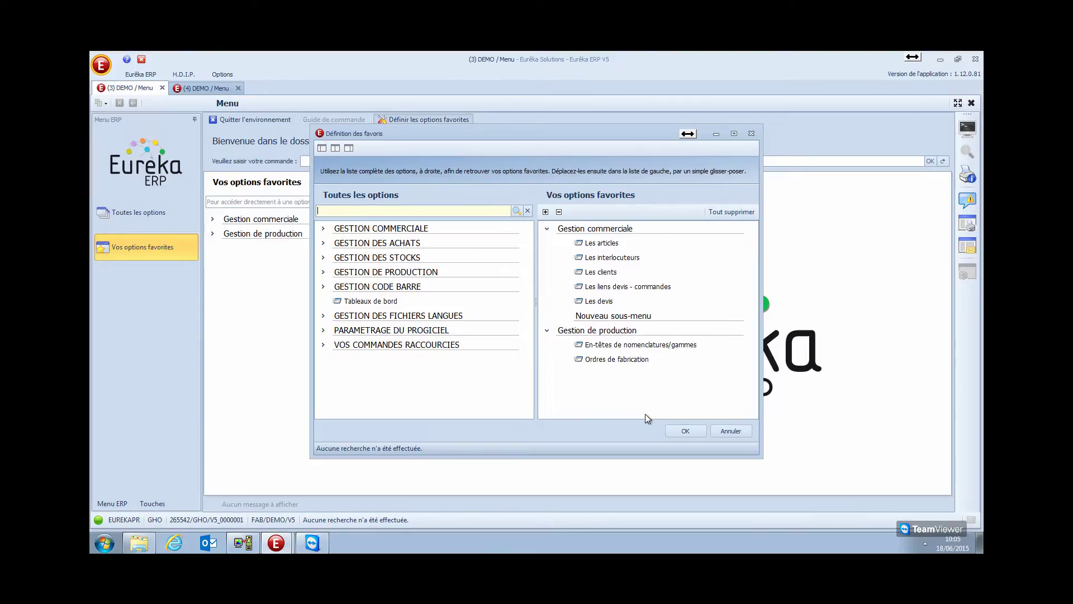
{"action": "right_click", "coordinate": [597, 317]}
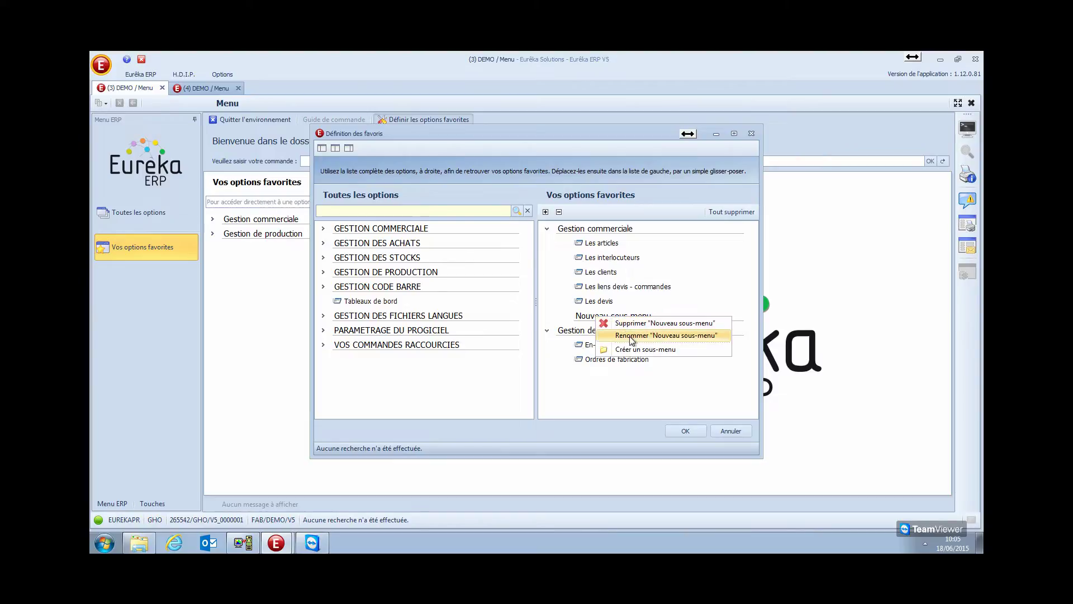
{"action": "left_click", "coordinate": [631, 335]}
{"action": "type", "text": "achat"}
{"action": "key", "text": "Return"}
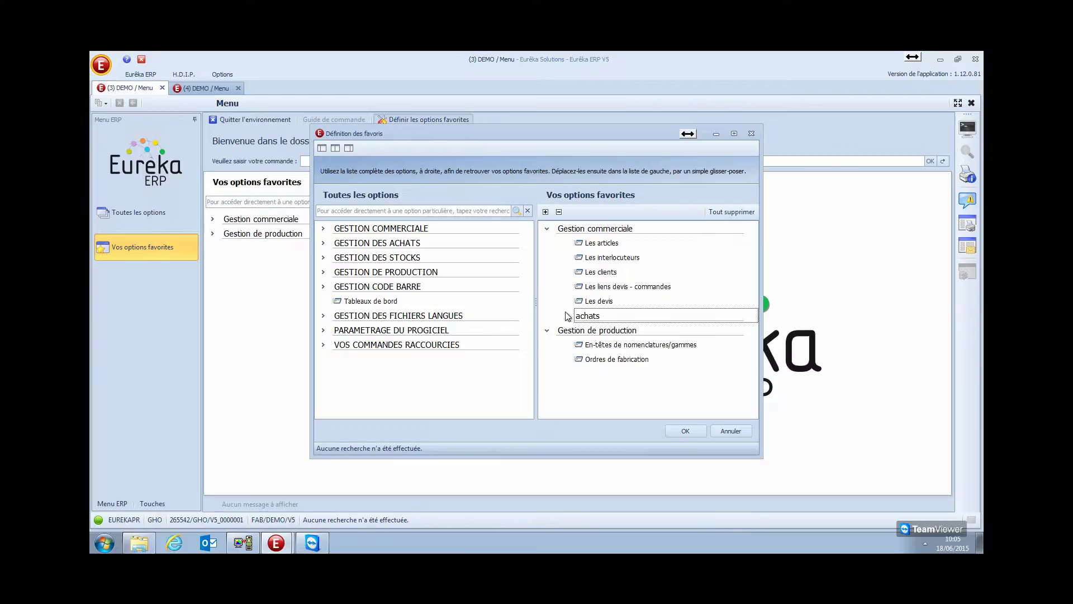
Add Les fournisseurs from Gestion des achats, Les données de base achat, to the achats favourites sub-menu and validate the favourites
{"action": "left_click", "coordinate": [323, 243]}
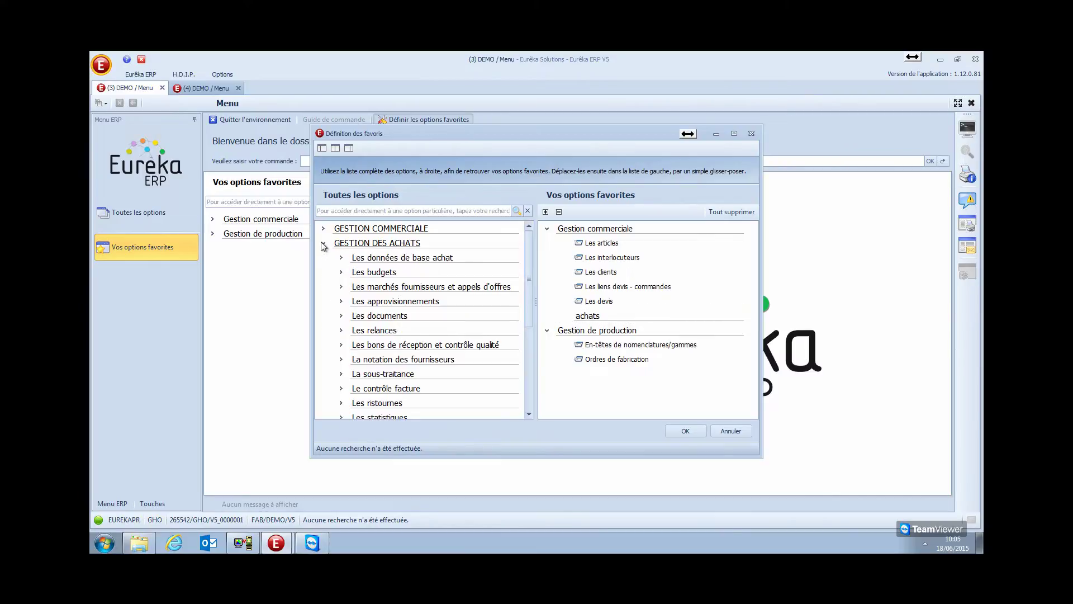
{"action": "left_click", "coordinate": [341, 258]}
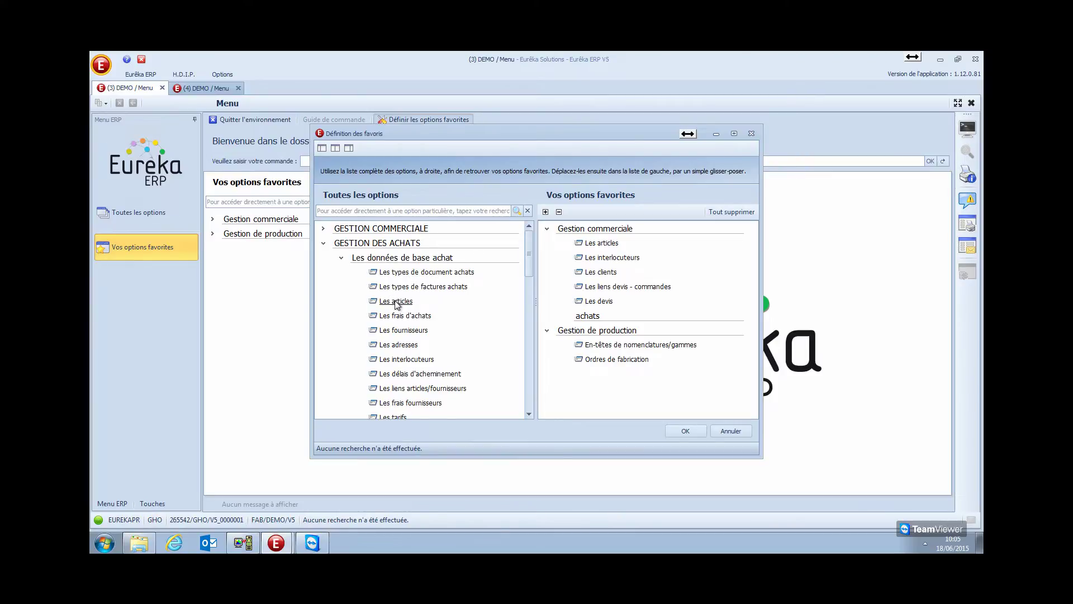
{"action": "left_click_drag", "start_coordinate": [402, 330], "coordinate": [596, 319]}
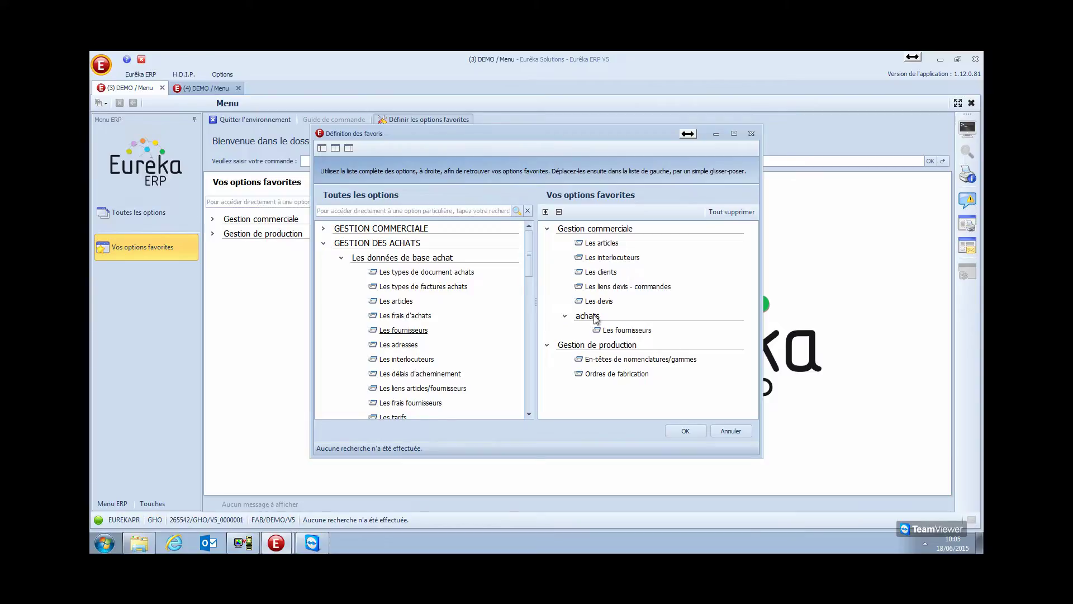
{"action": "left_click", "coordinate": [685, 431]}
{"action": "left_click", "coordinate": [212, 218]}
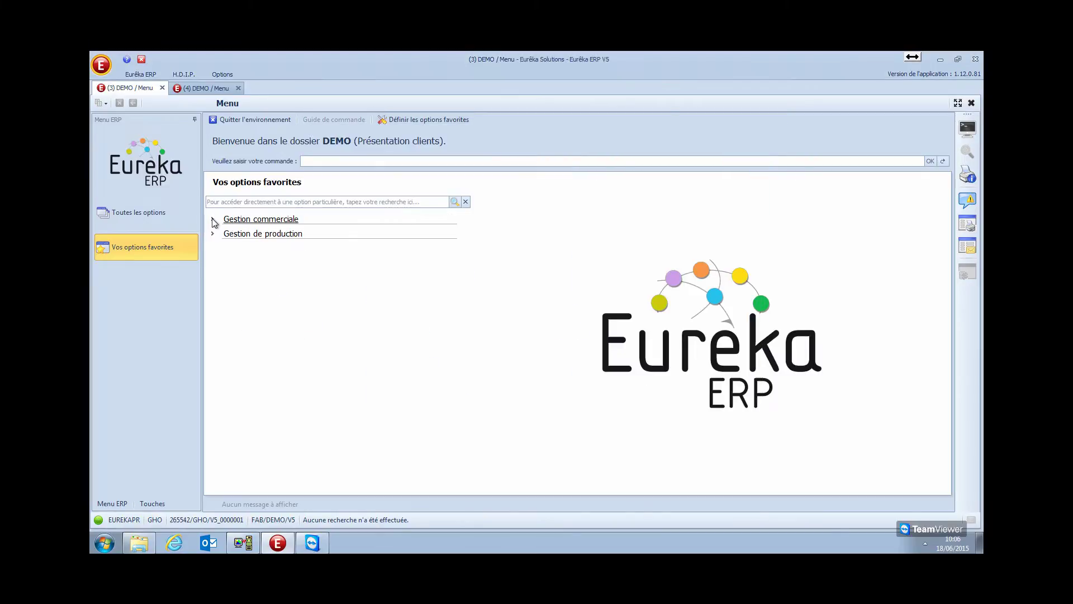
Browse the complete options list under Gestion commerciale, examining the customer base data and the Les commandes et documents directs group
{"action": "left_click", "coordinate": [140, 210]}
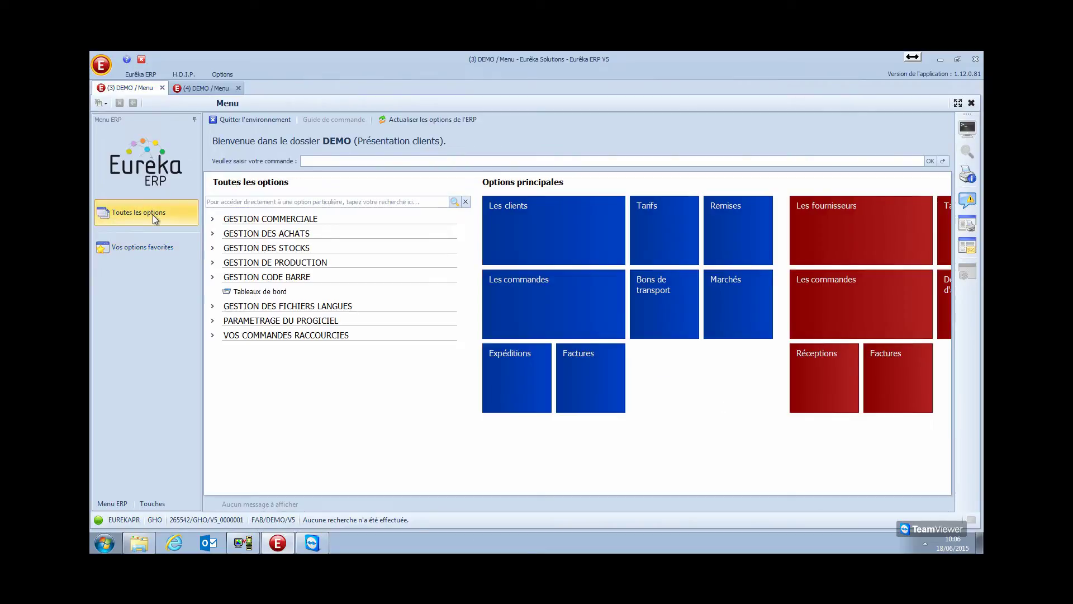
{"action": "left_click", "coordinate": [213, 219]}
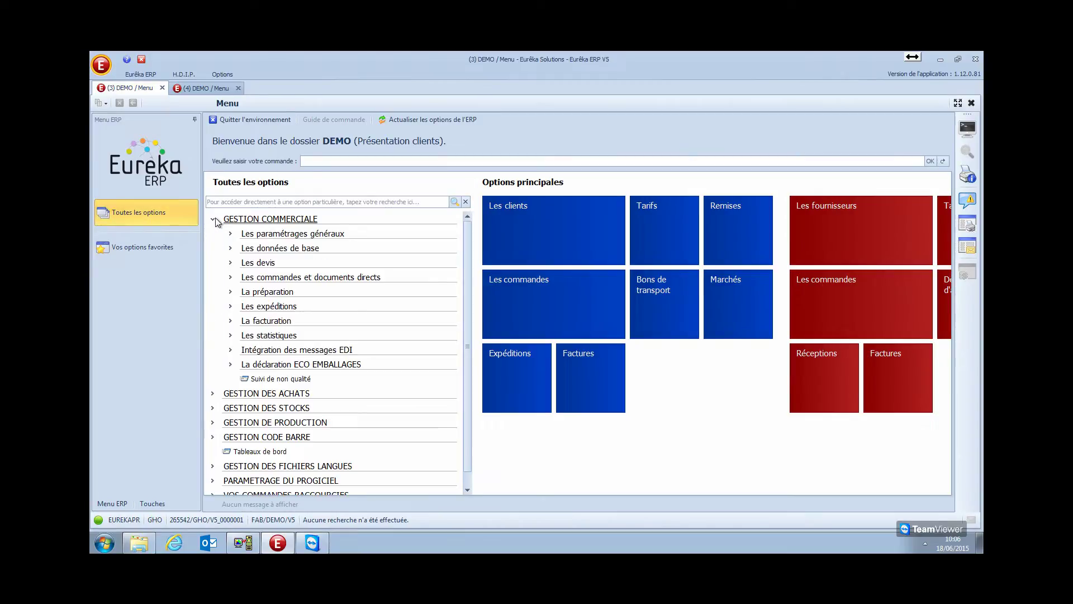
{"action": "left_click", "coordinate": [231, 247]}
{"action": "left_click", "coordinate": [249, 263]}
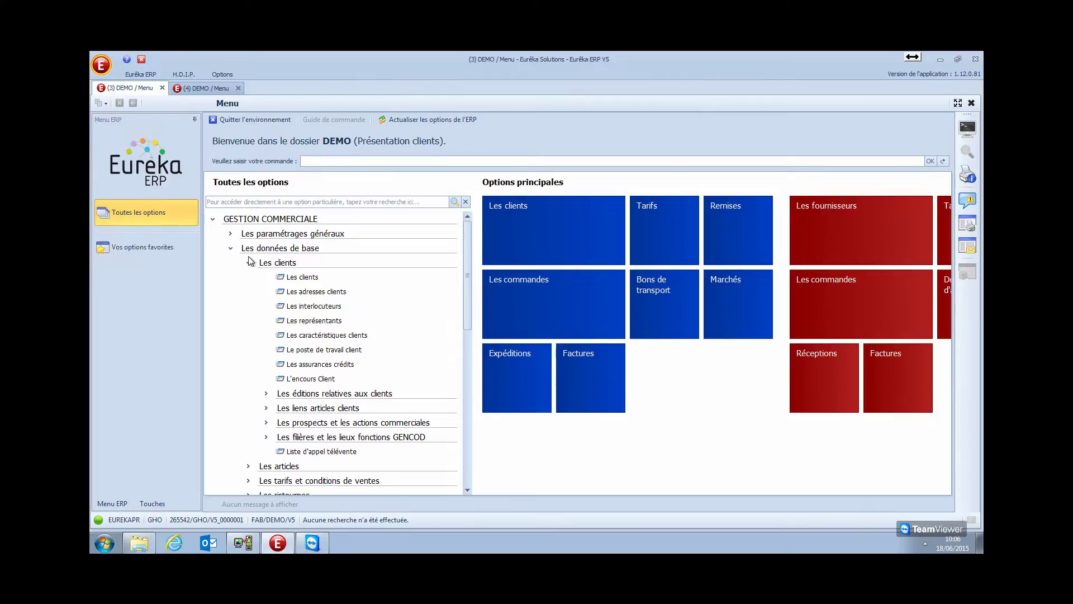
{"action": "left_click", "coordinate": [231, 249]}
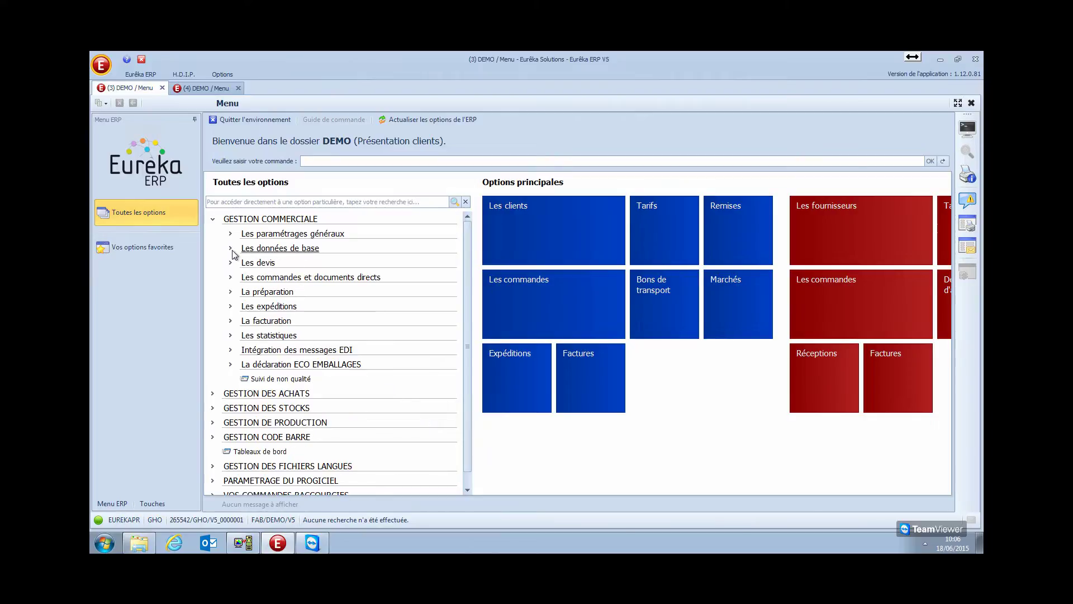
{"action": "left_click", "coordinate": [231, 278]}
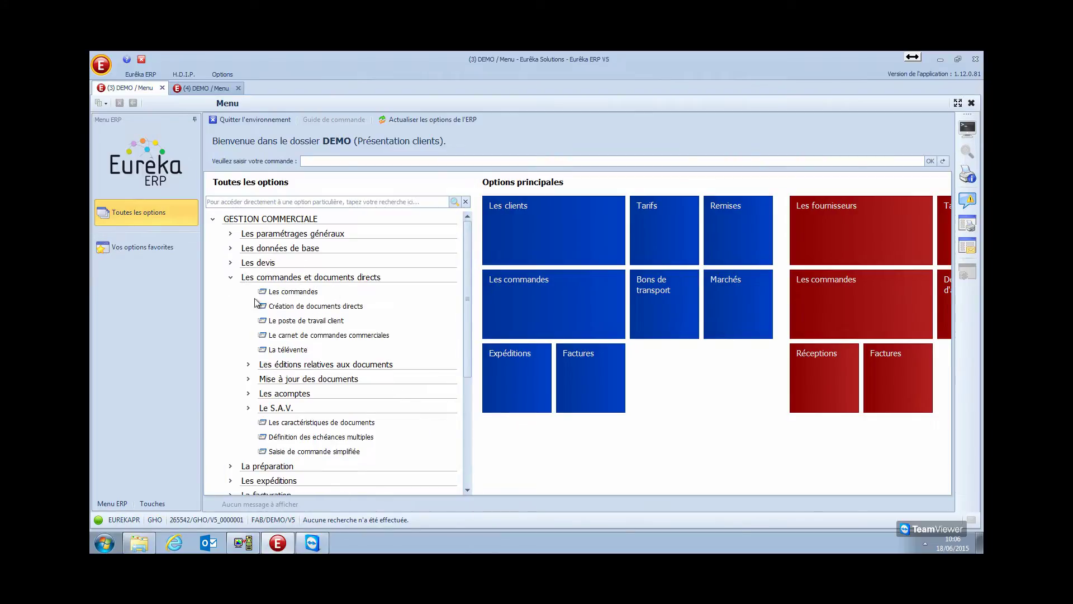
{"action": "left_click", "coordinate": [231, 277]}
{"action": "left_click", "coordinate": [230, 291]}
{"action": "left_click", "coordinate": [230, 292]}
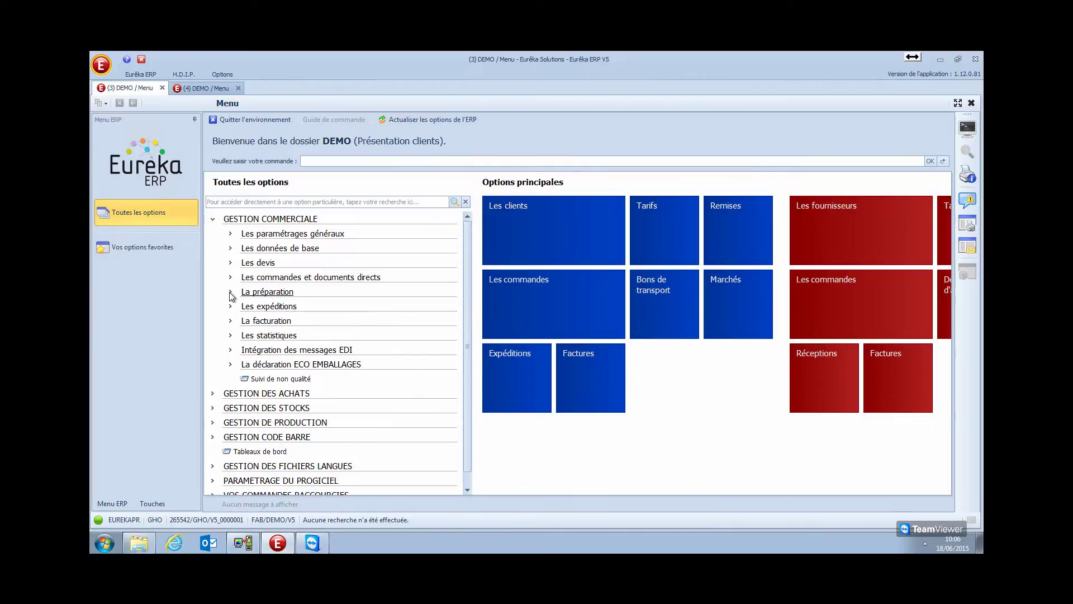
{"action": "left_click", "coordinate": [218, 222]}
Locate the Les articles option within Les données de base of Gestion commerciale
{"action": "left_click", "coordinate": [292, 200]}
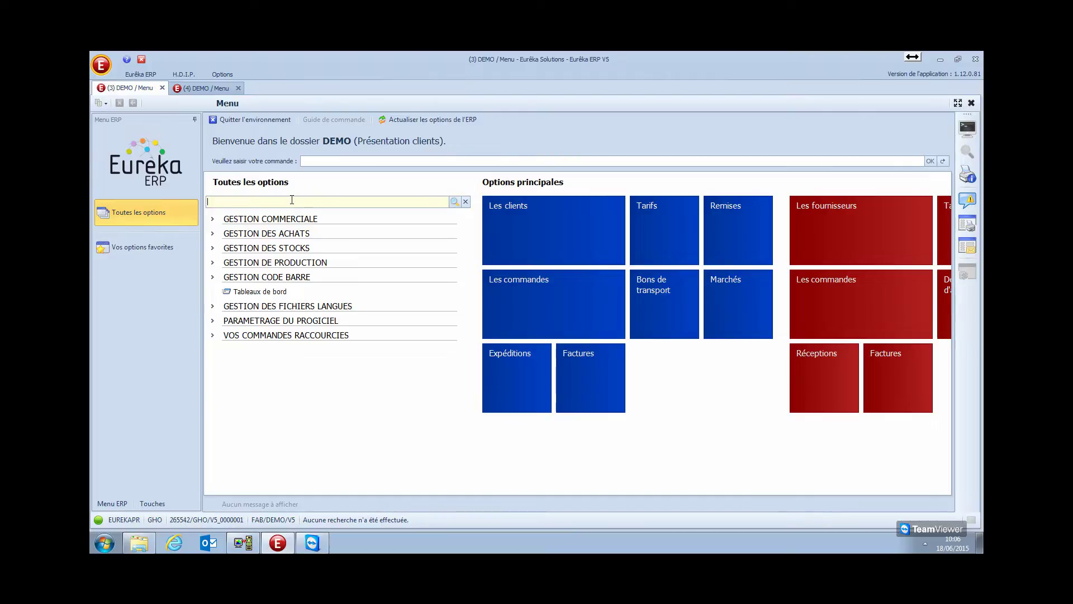
{"action": "left_click", "coordinate": [428, 160]}
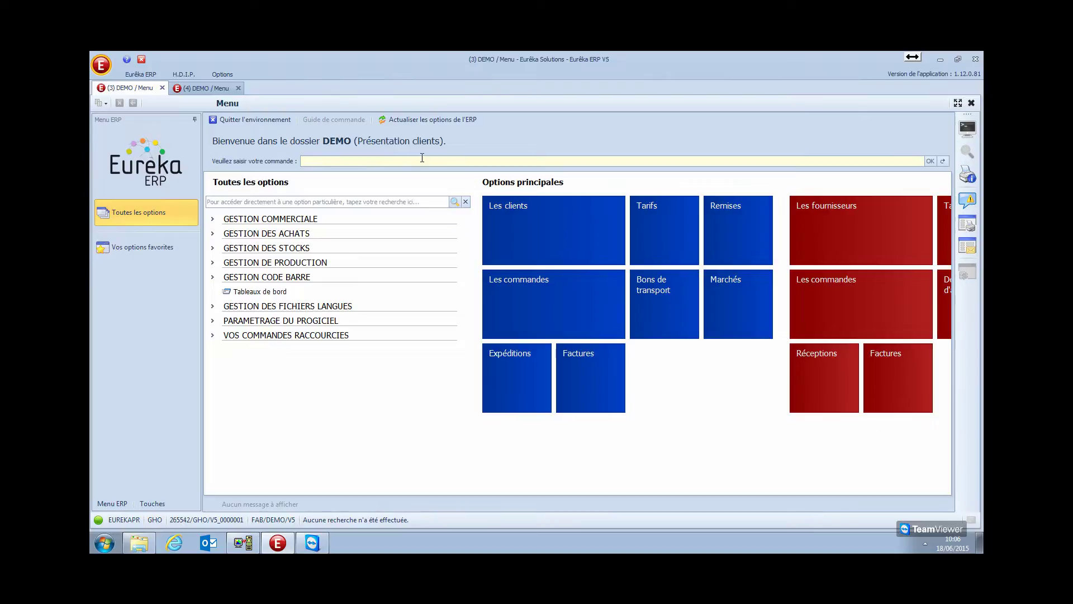
{"action": "left_click", "coordinate": [215, 221]}
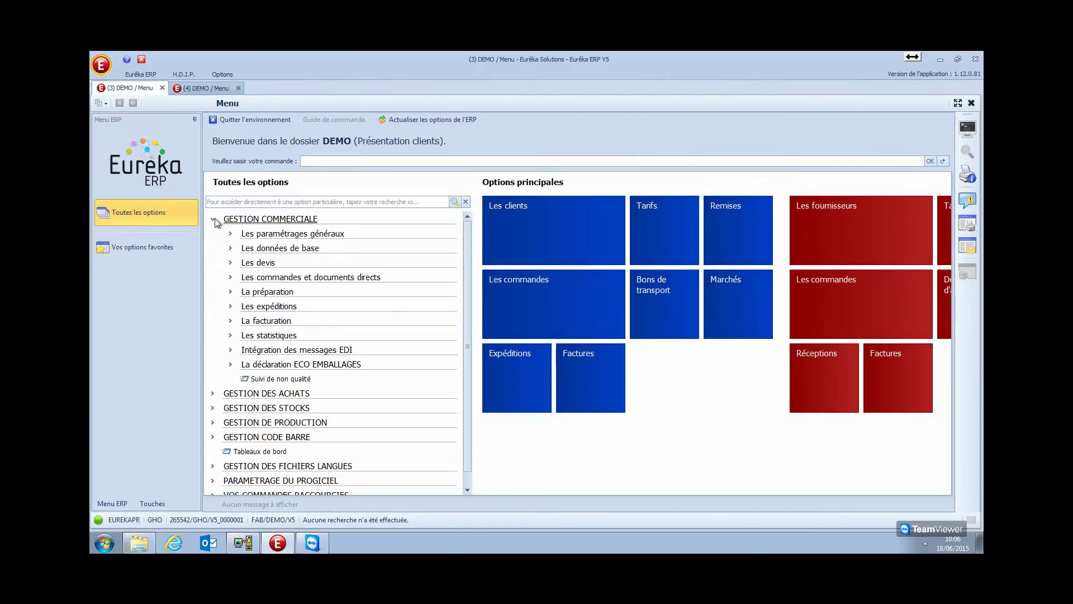
{"action": "left_click", "coordinate": [231, 249]}
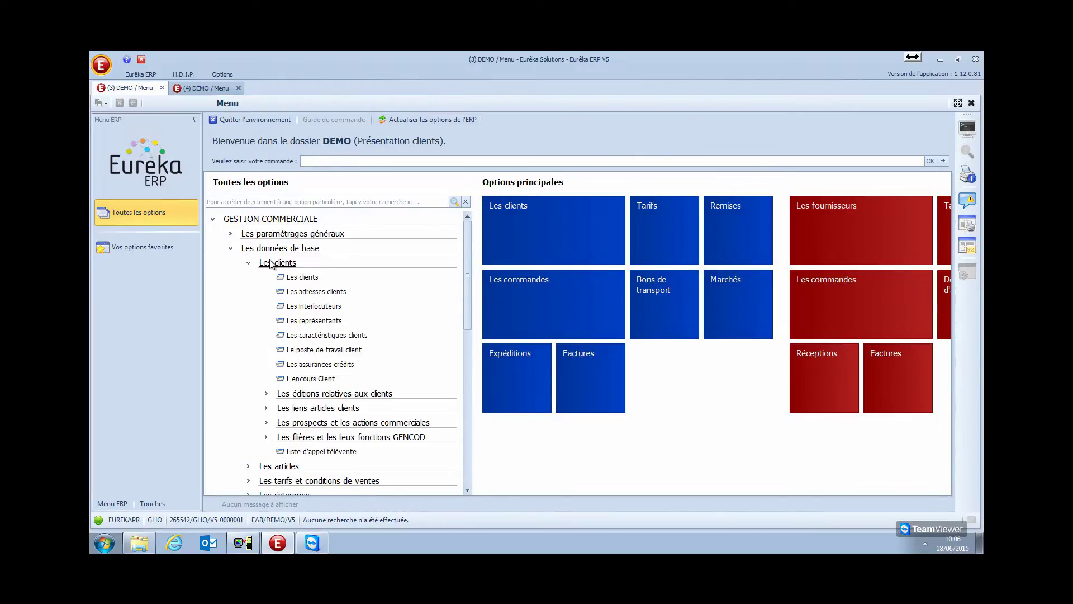
{"action": "left_click", "coordinate": [249, 277]}
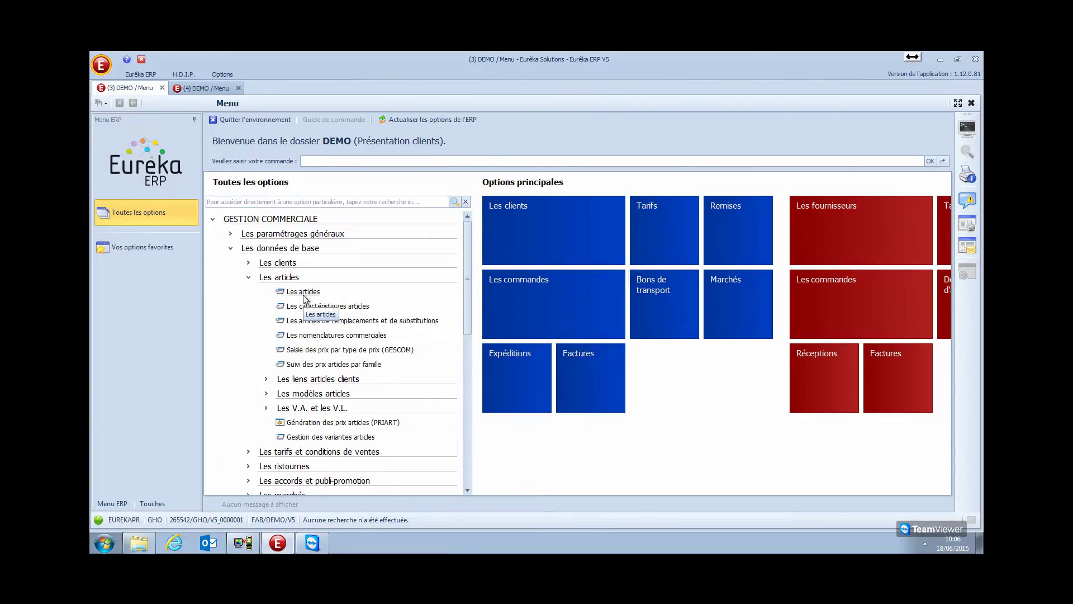
Run the ART command to display the list by article code, and go back to the Gestion des articles screen
{"action": "left_click", "coordinate": [334, 160]}
{"action": "type", "text": "A"}
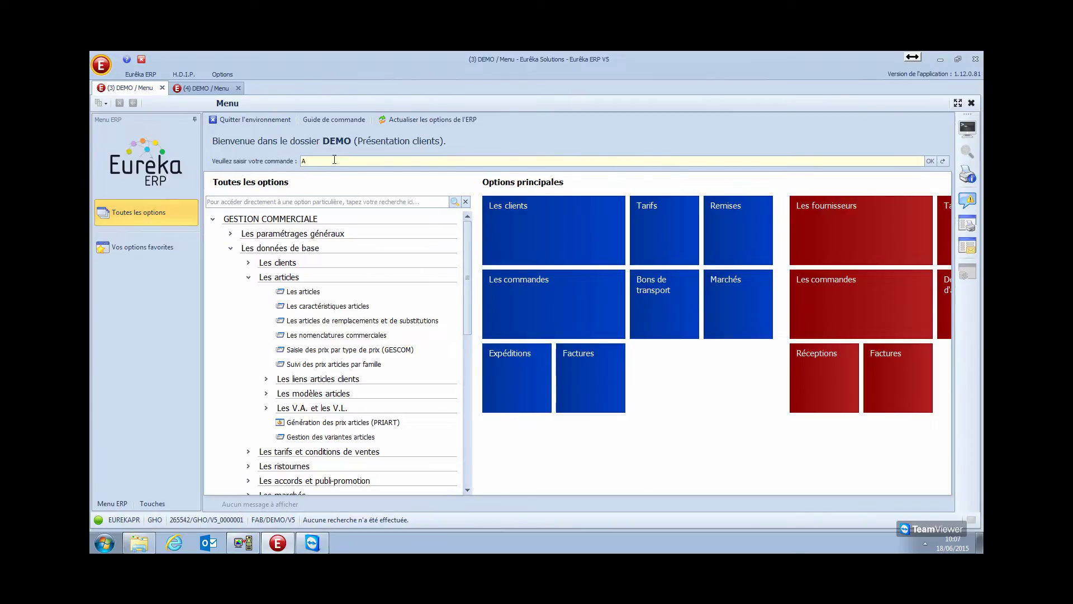
{"action": "type", "text": "RT"}
{"action": "key", "text": "Return"}
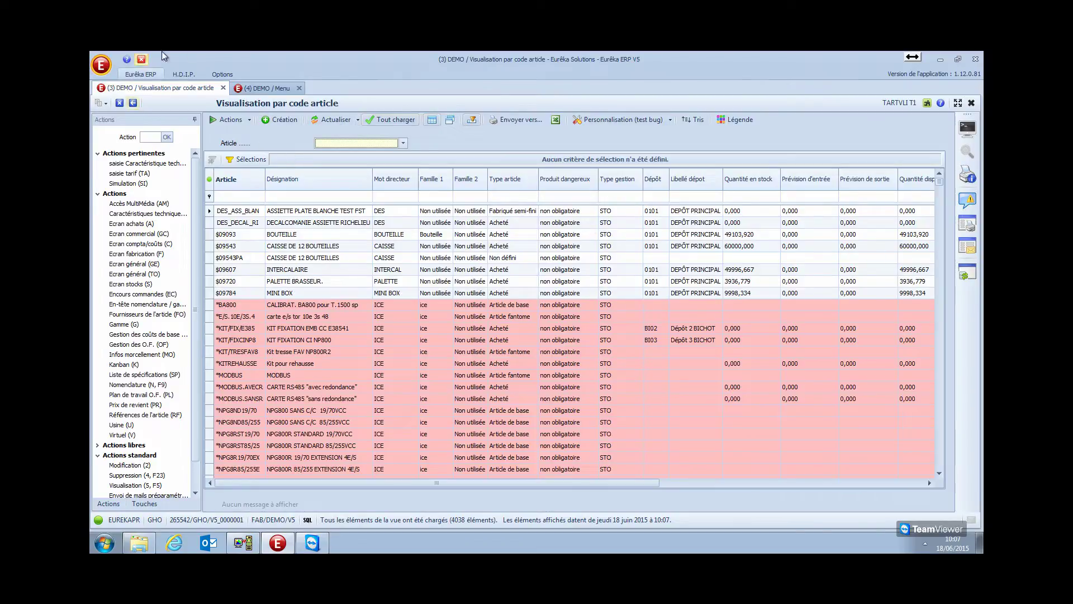
{"action": "left_click", "coordinate": [133, 104]}
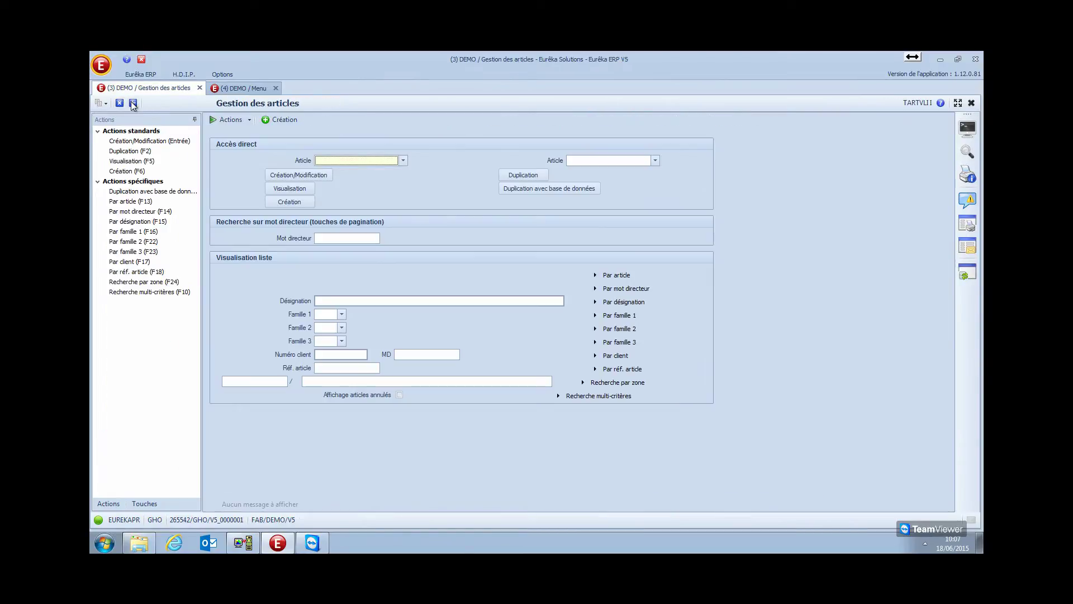
Return to the main menu, collapse Gestion commerciale and search all options for "client"
{"action": "left_click", "coordinate": [133, 104]}
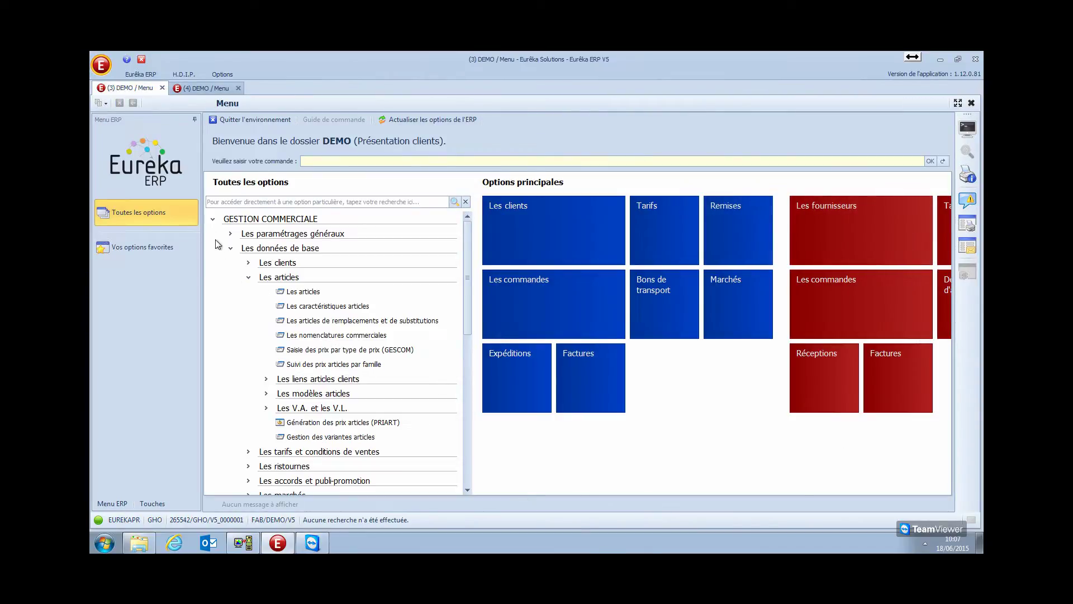
{"action": "left_click", "coordinate": [213, 221]}
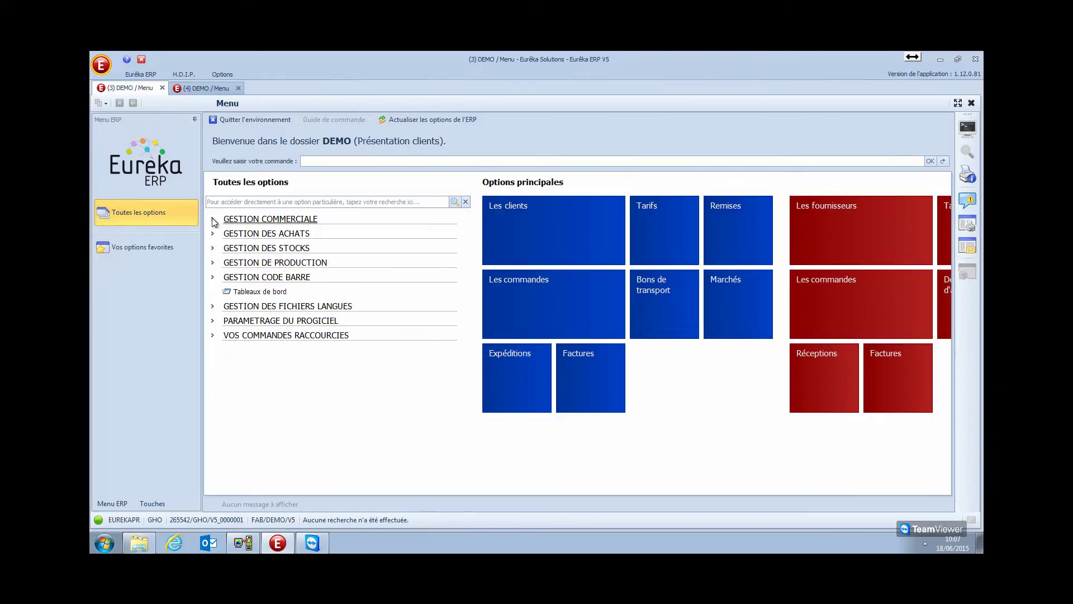
{"action": "left_click", "coordinate": [230, 204]}
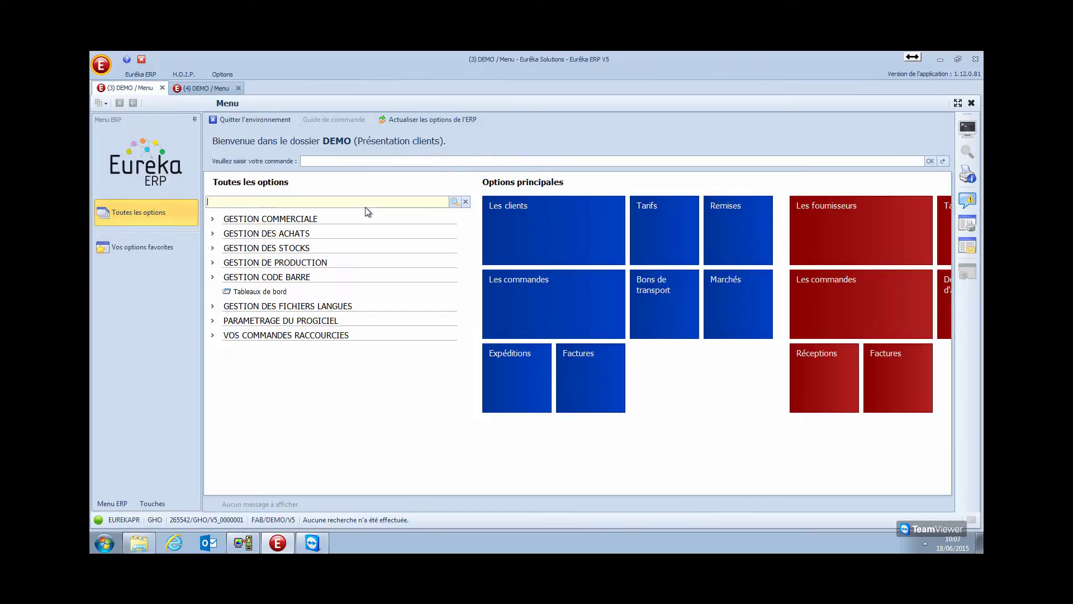
{"action": "type", "text": "client"}
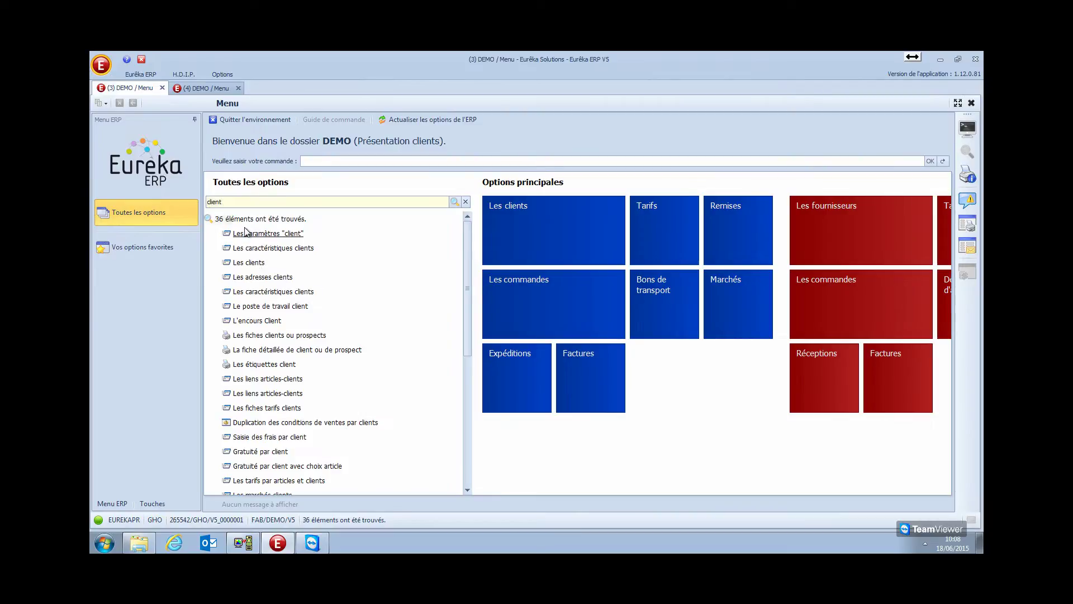
Clear the options search to restore the complete menu tree and return to the command entry field
{"action": "key", "text": "BackSpace"}
{"action": "key", "text": "BackSpace"}
{"action": "key", "text": "BackSpace"}
{"action": "key", "text": "BackSpace"}
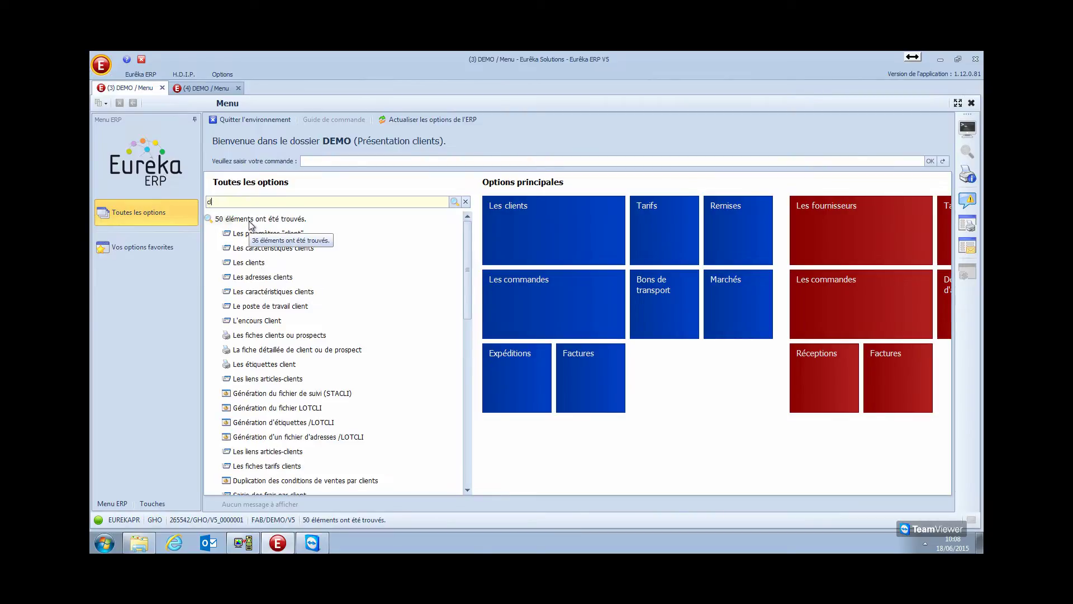
{"action": "key", "text": "BackSpace"}
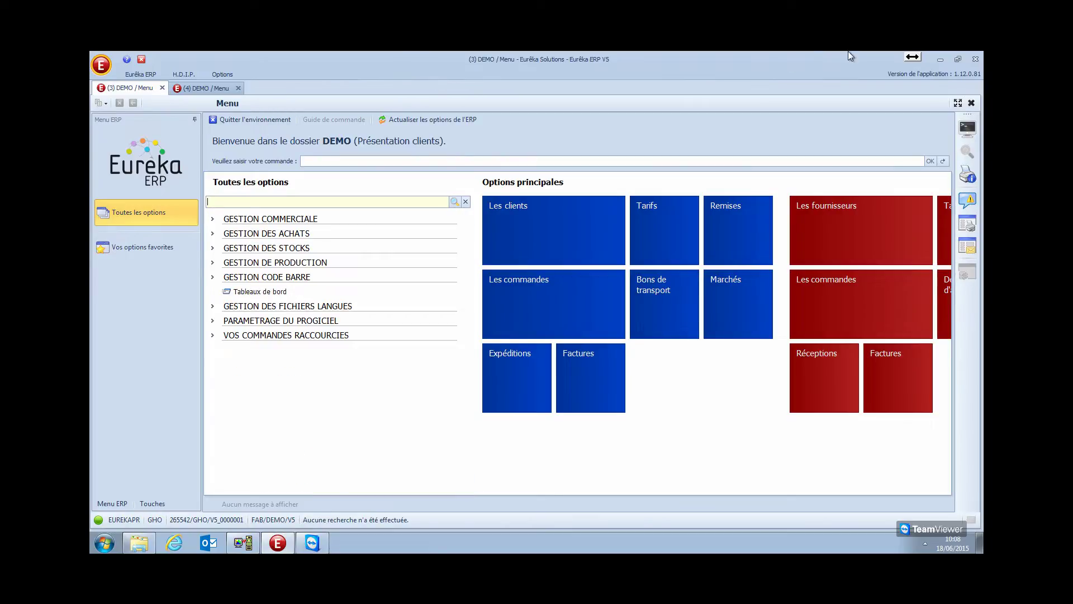
{"action": "left_click", "coordinate": [302, 162]}
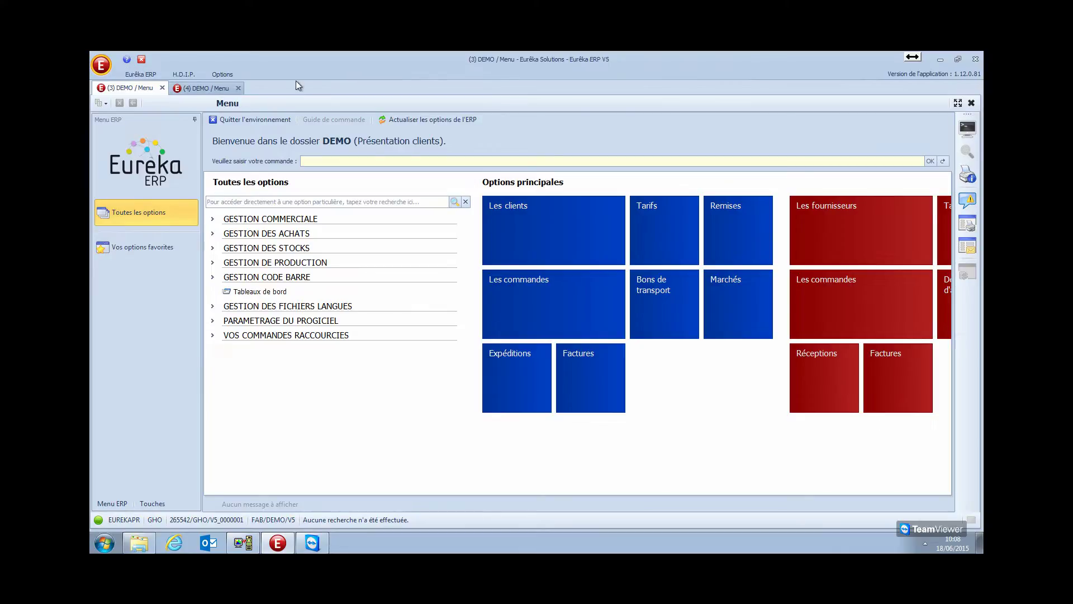
Examine the Office themes available for the application's appearance and close the gallery without choosing one
{"action": "left_click", "coordinate": [217, 75]}
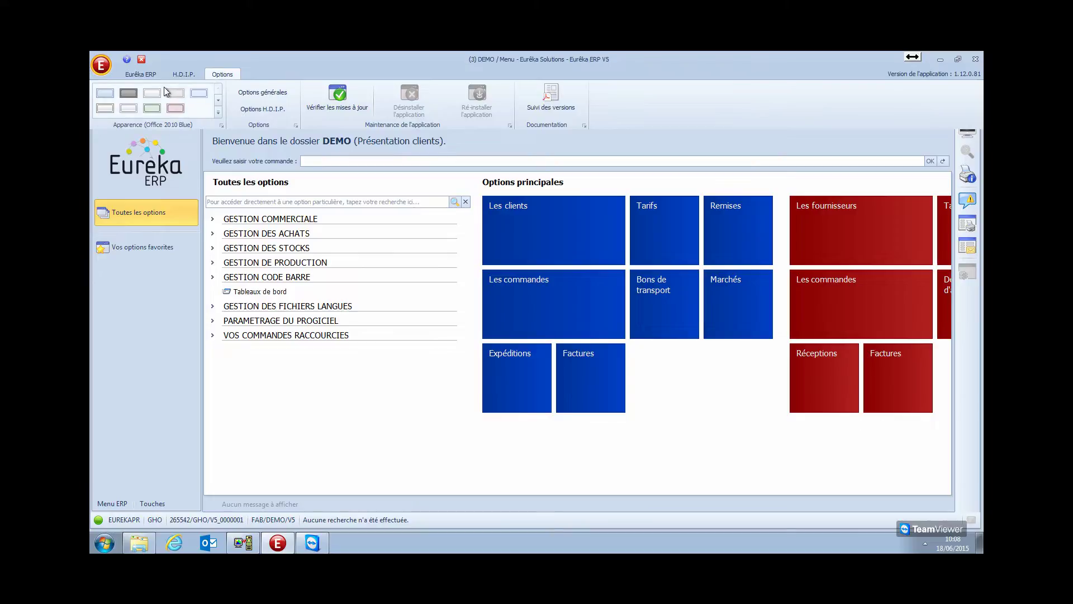
{"action": "left_click", "coordinate": [218, 112]}
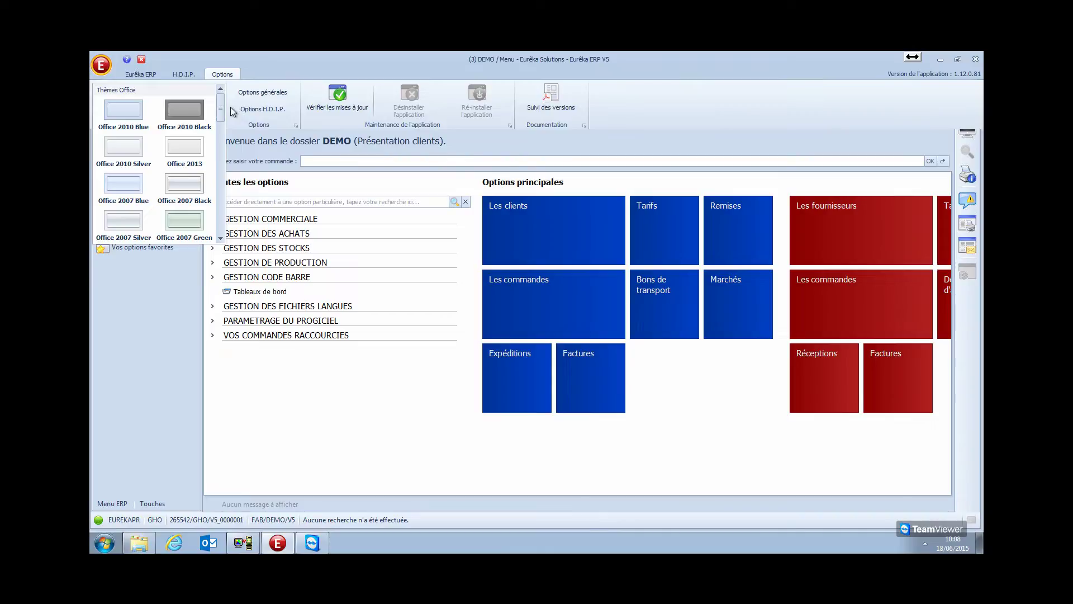
{"action": "left_click", "coordinate": [229, 75]}
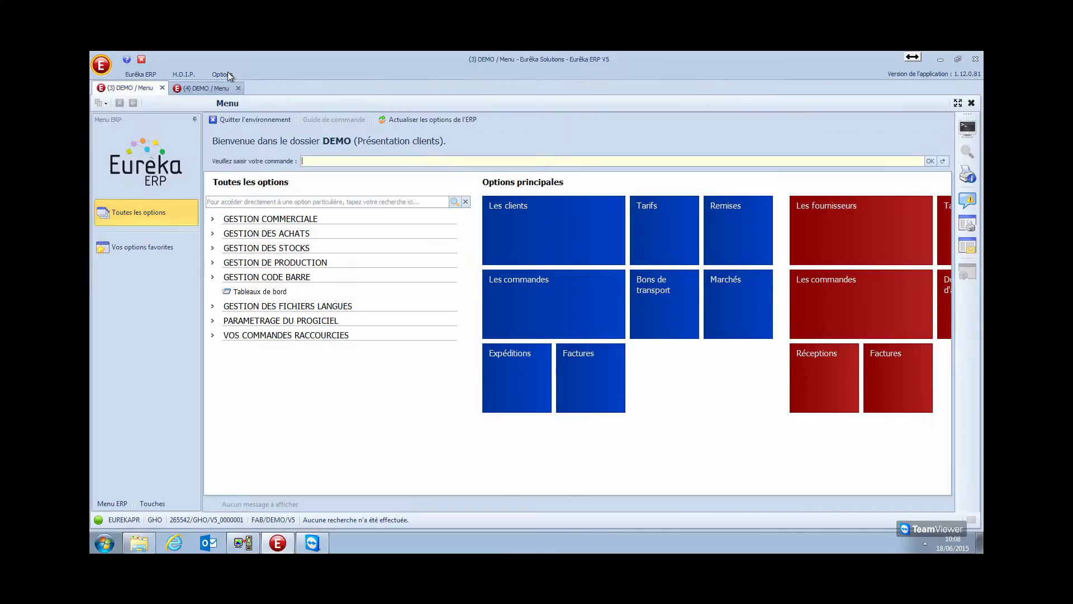
Keep the ribbon permanently expanded and display the Eurêka ERP connections in it
{"action": "left_click", "coordinate": [230, 75]}
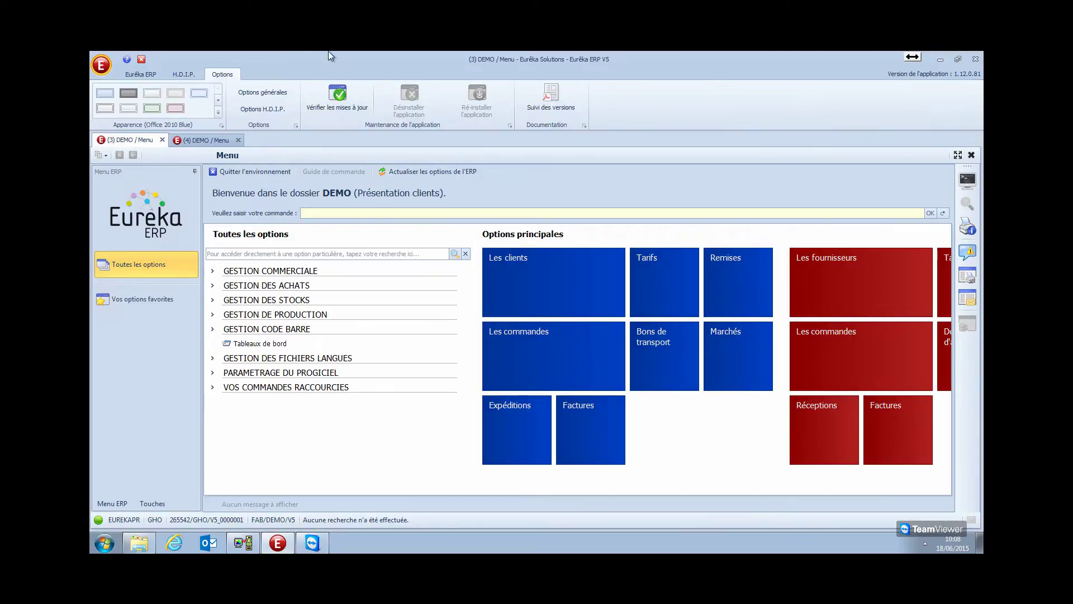
{"action": "left_click", "coordinate": [346, 99]}
{"action": "left_click", "coordinate": [149, 74]}
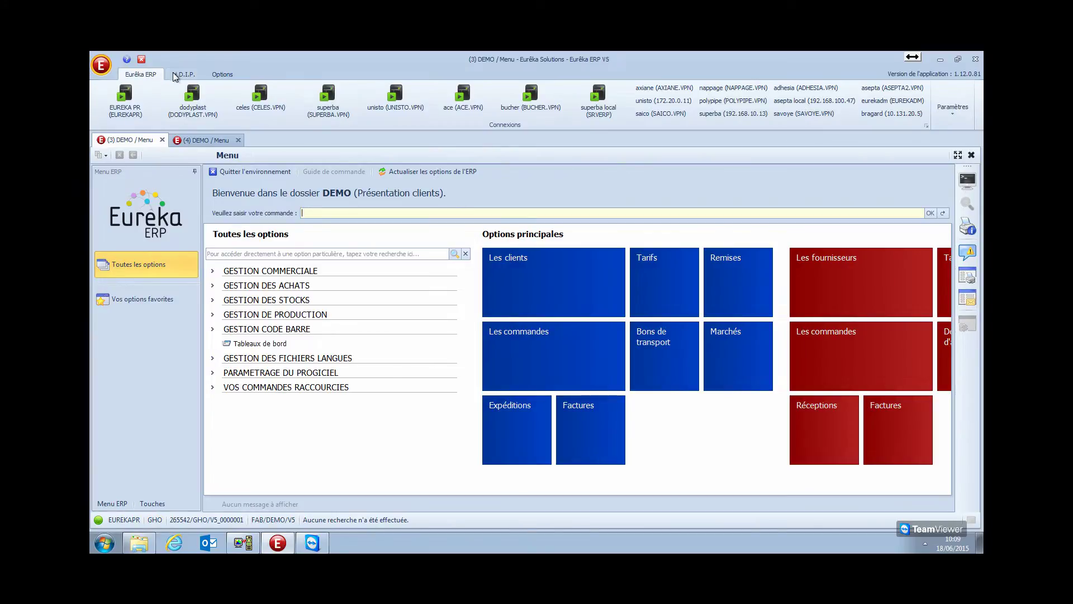
{"action": "left_click", "coordinate": [171, 173]}
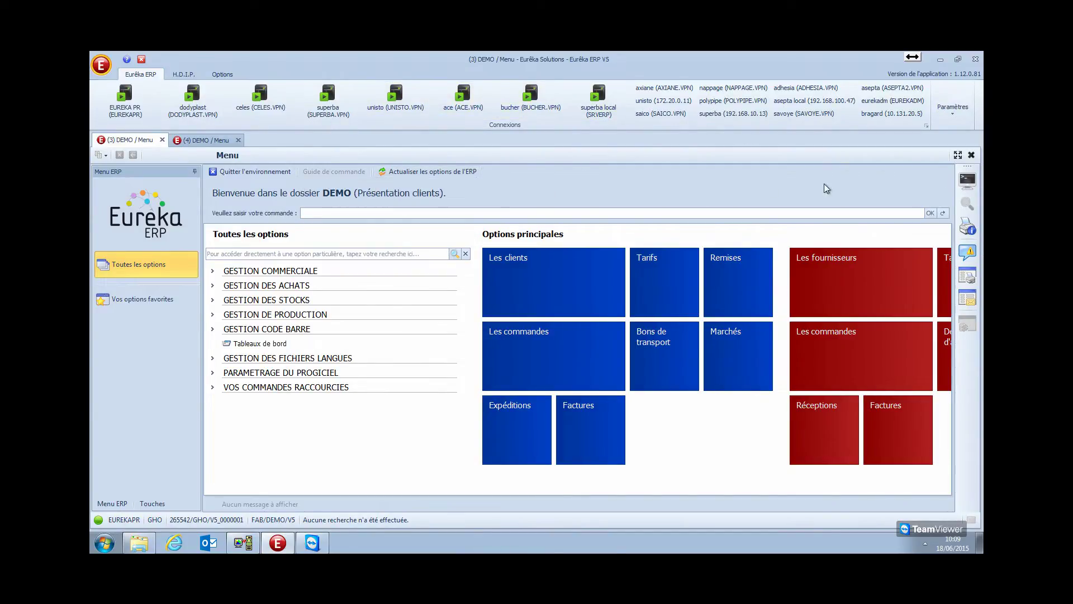
{"action": "left_click", "coordinate": [264, 166]}
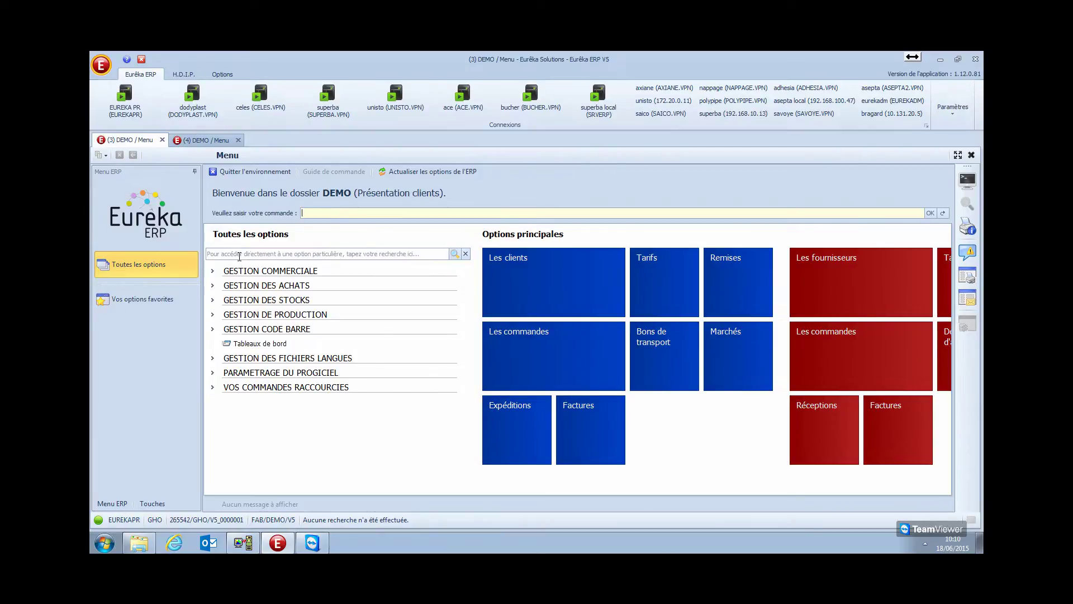
Open Les clients from Gestion commerciale, Les données de base, to view the customers by number, and go back to the menu
{"action": "left_click", "coordinate": [214, 273]}
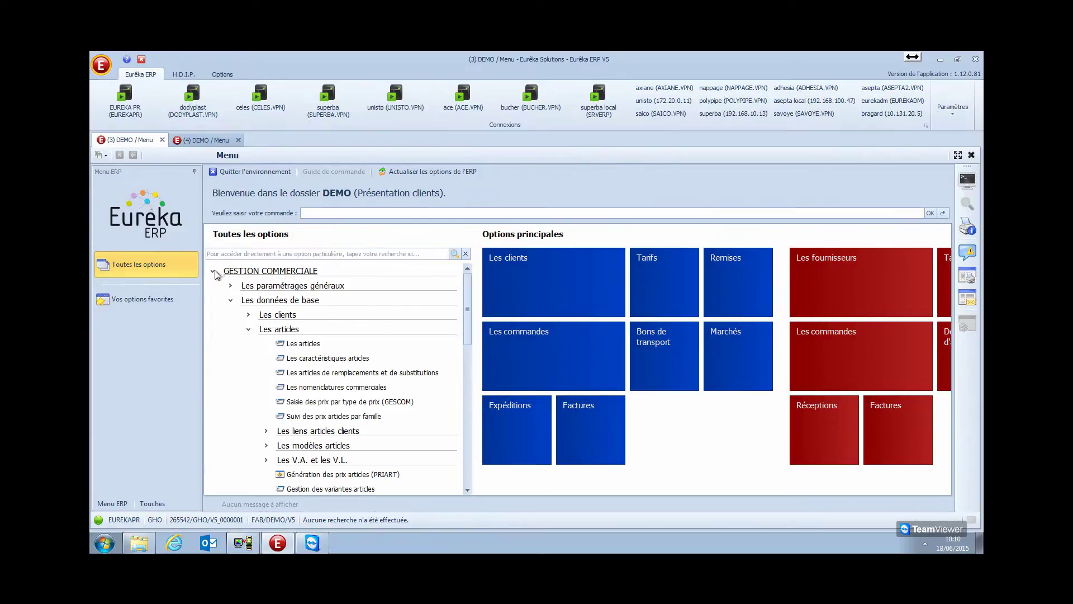
{"action": "left_click", "coordinate": [248, 316]}
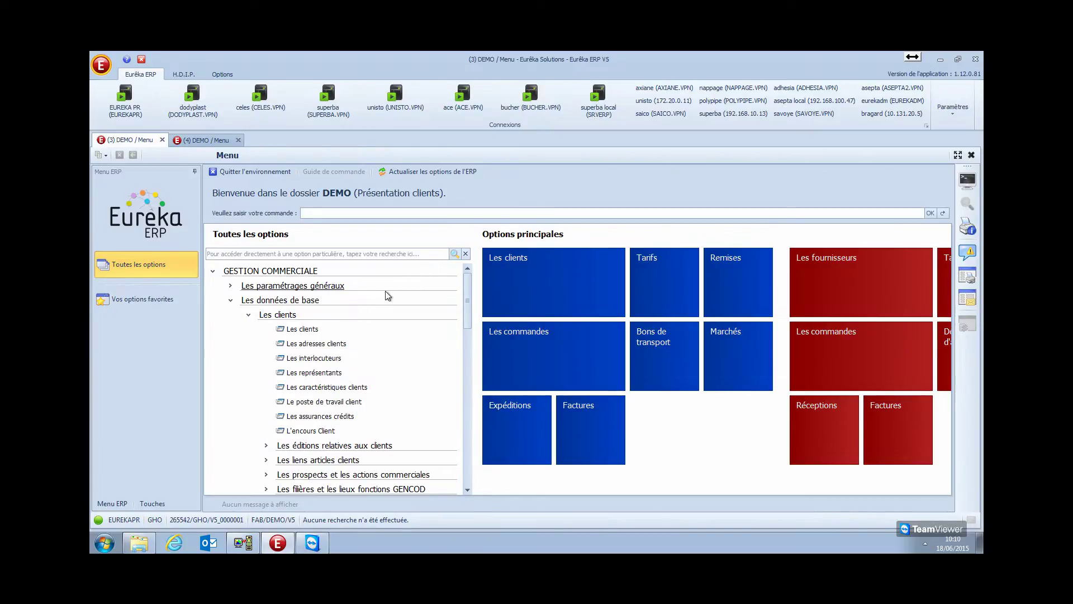
{"action": "left_click", "coordinate": [310, 329]}
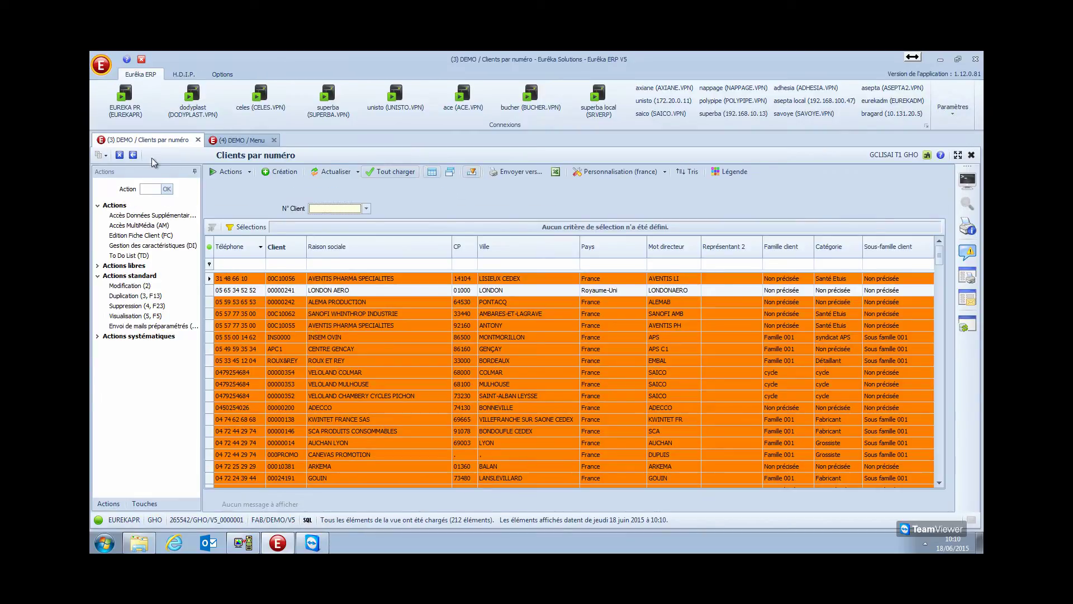
{"action": "left_click", "coordinate": [134, 156]}
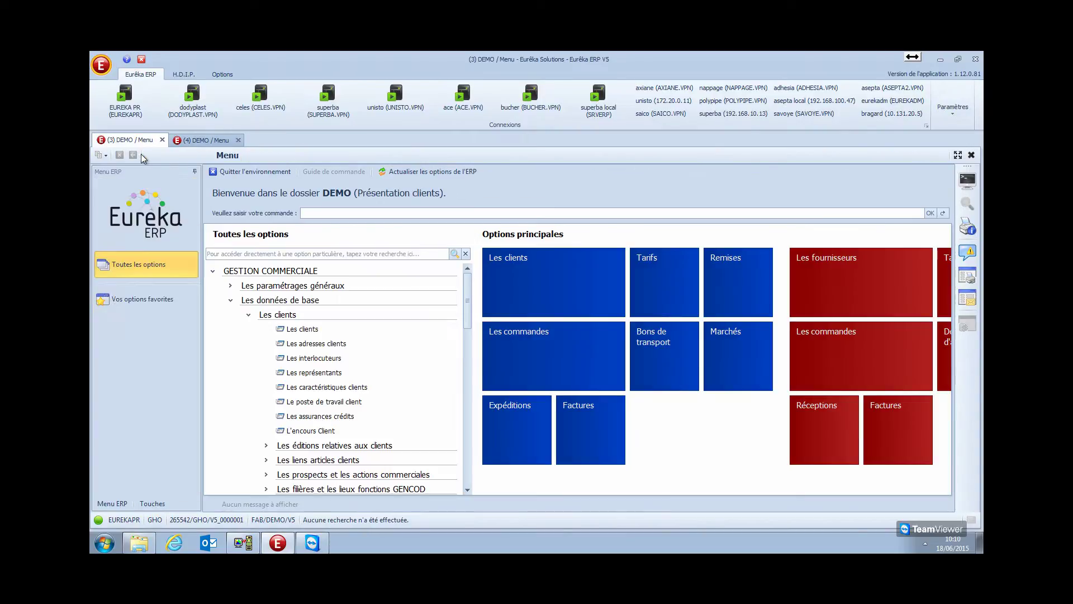
Open the Saisie des Clients screen by command and set its Actions pane to hide automatically
{"action": "left_click", "coordinate": [327, 214]}
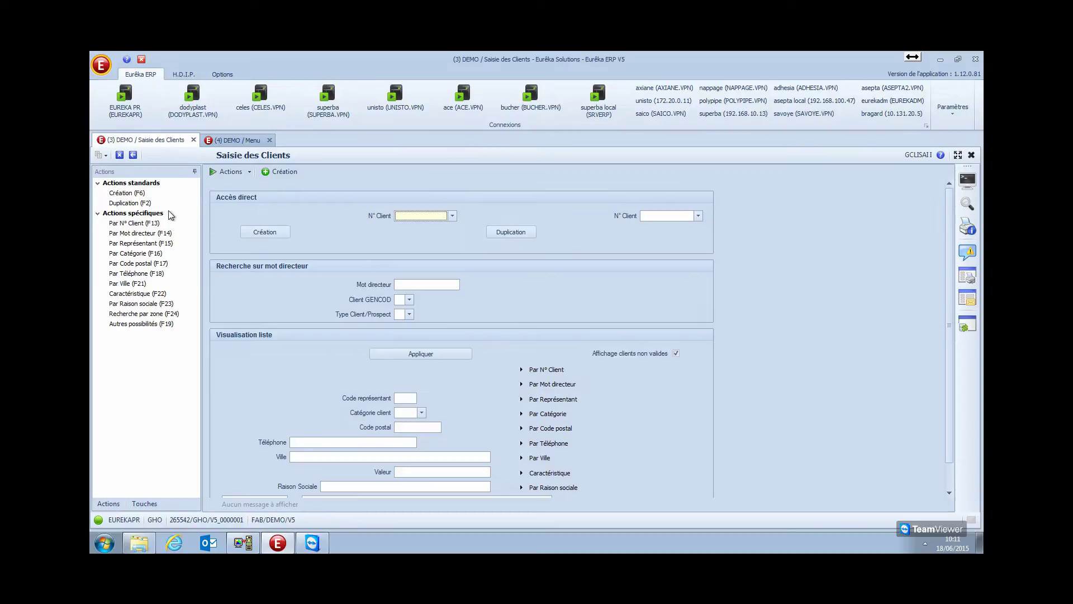
{"action": "left_click", "coordinate": [195, 171]}
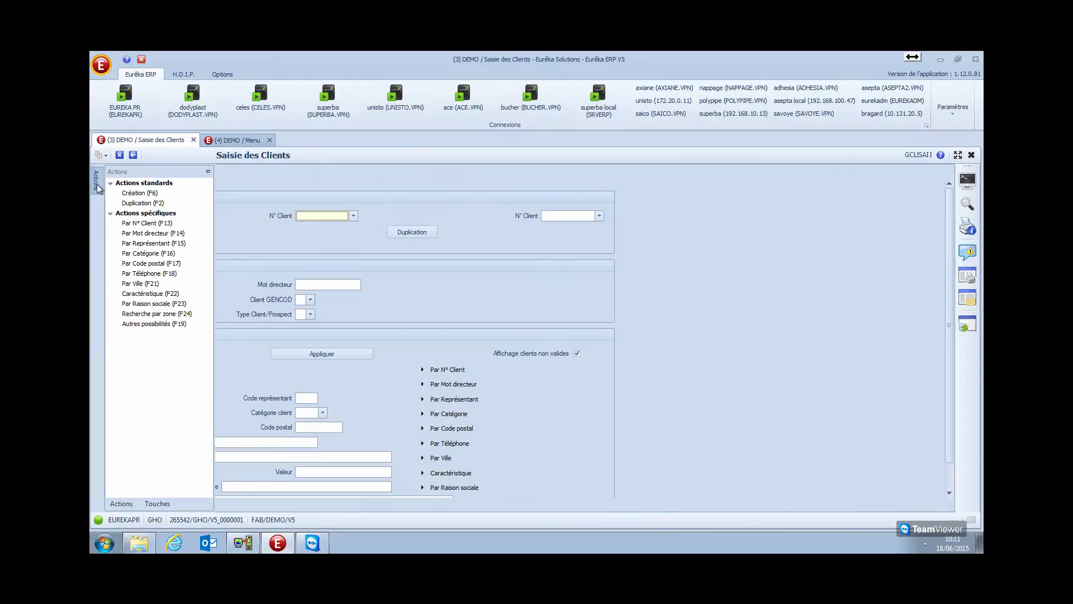
{"action": "left_click", "coordinate": [97, 188]}
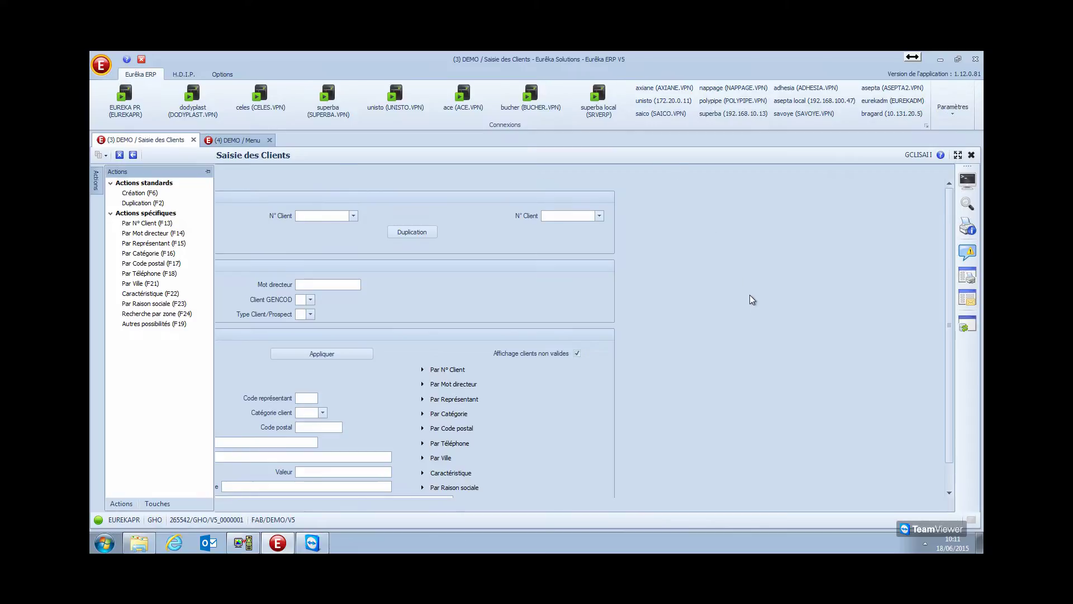
{"action": "left_click", "coordinate": [208, 171]}
{"action": "left_click", "coordinate": [198, 173]}
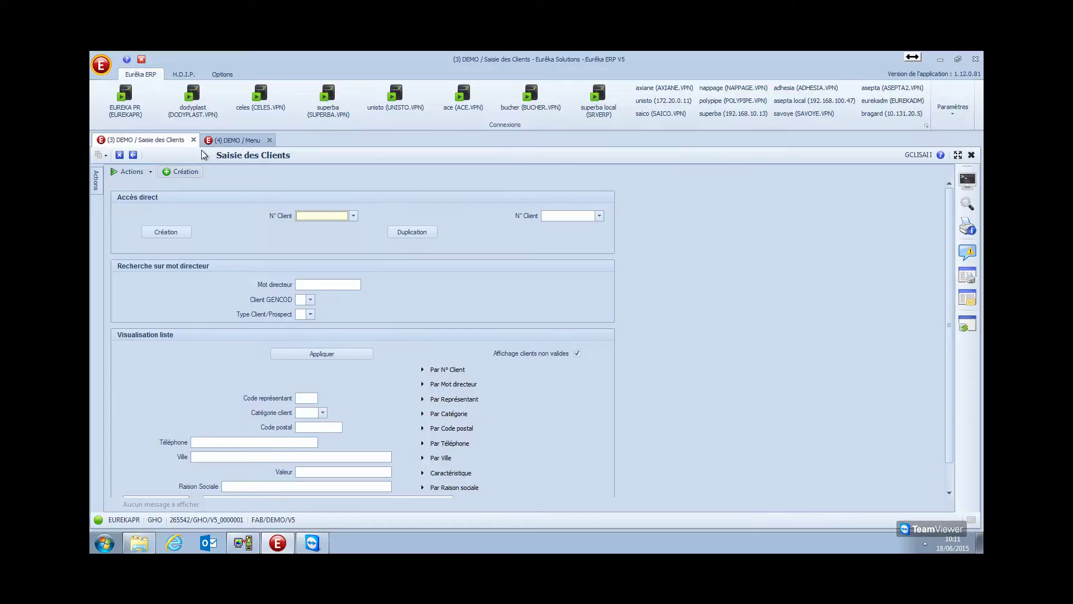
Search the N° Client lookup under Accès direct for "STRAS"
{"action": "left_click", "coordinate": [335, 214]}
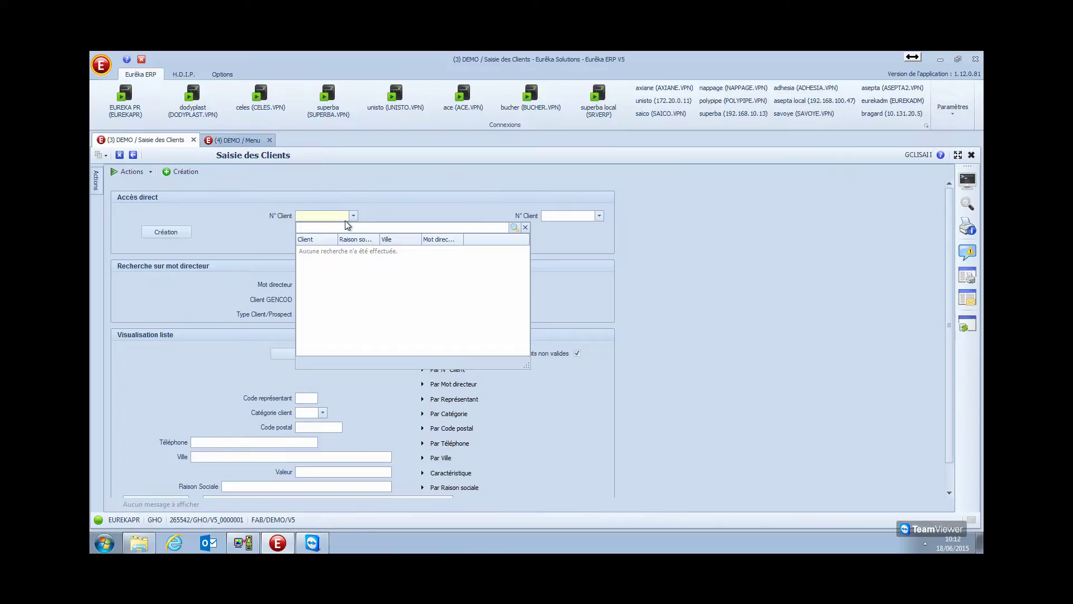
{"action": "type", "text": "STRAB"}
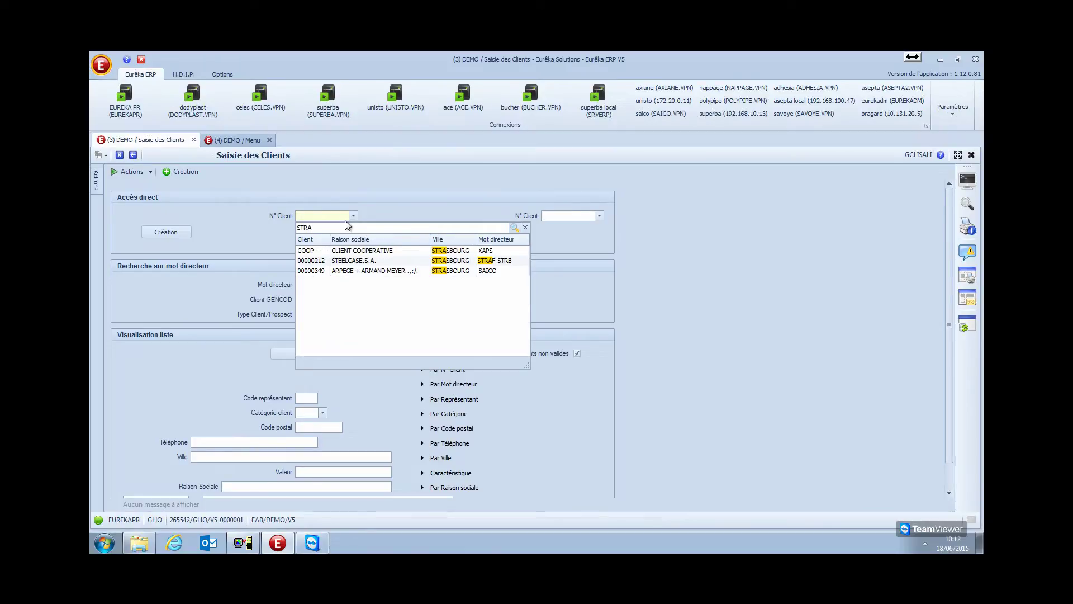
{"action": "key", "text": "BackSpace"}
{"action": "key", "text": "BackSpace"}
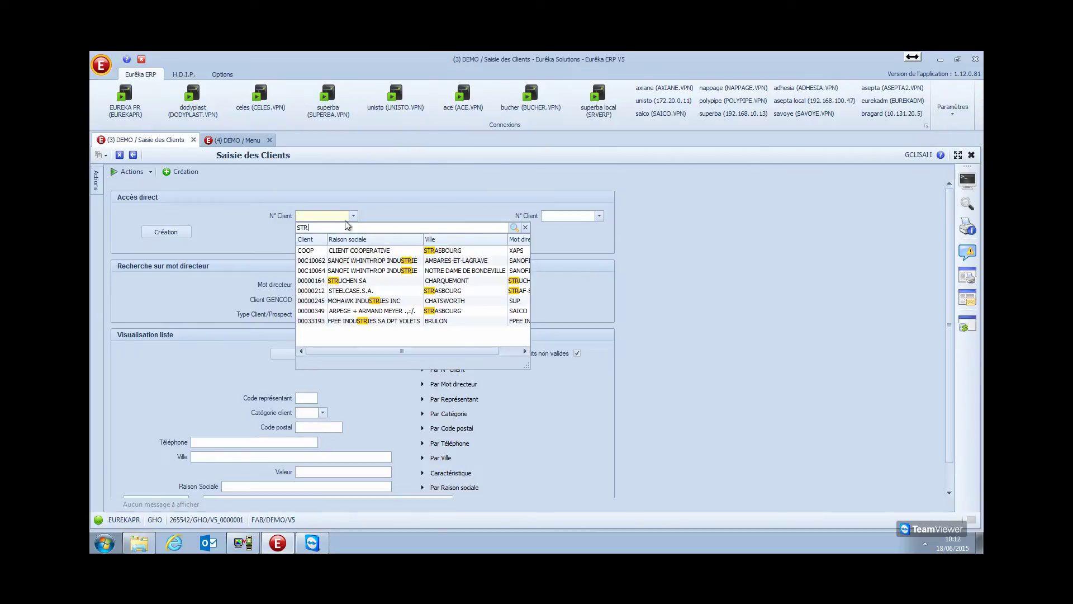
{"action": "type", "text": "AS"}
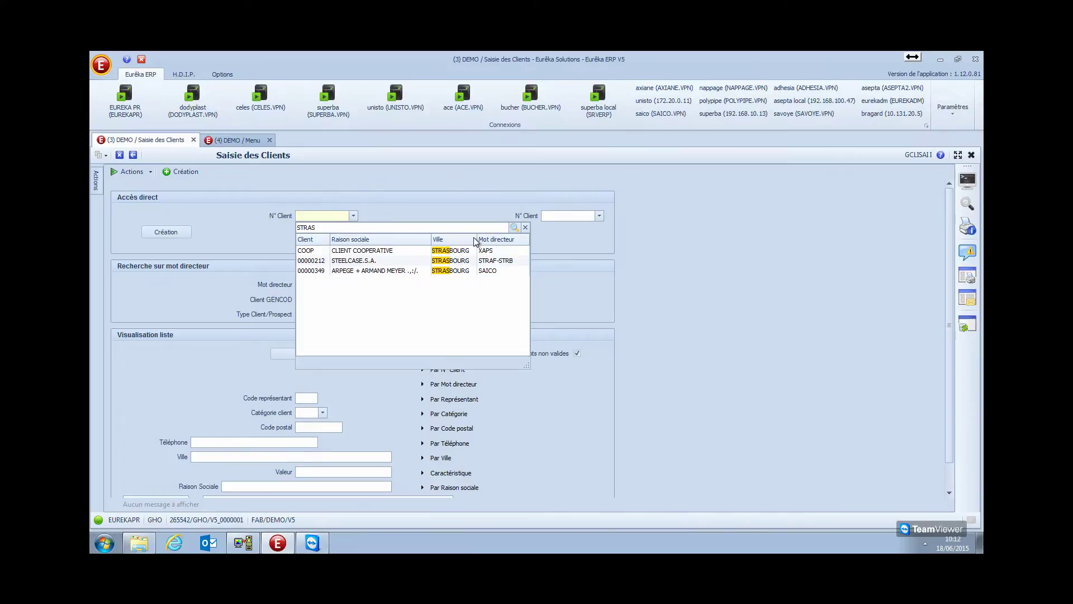
Replace the customer lookup search with "ARPEG" to search by company name
{"action": "key", "text": "BackSpace"}
{"action": "key", "text": "BackSpace"}
{"action": "key", "text": "BackSpace"}
{"action": "key", "text": "BackSpace"}
{"action": "key", "text": "BackSpace"}
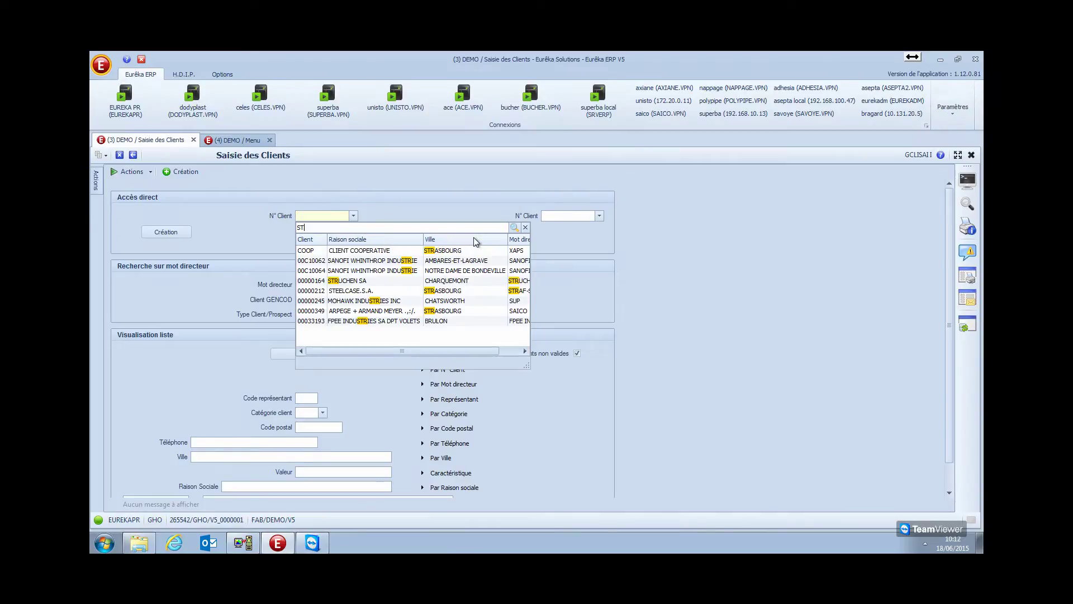
{"action": "type", "text": "ARPEG"}
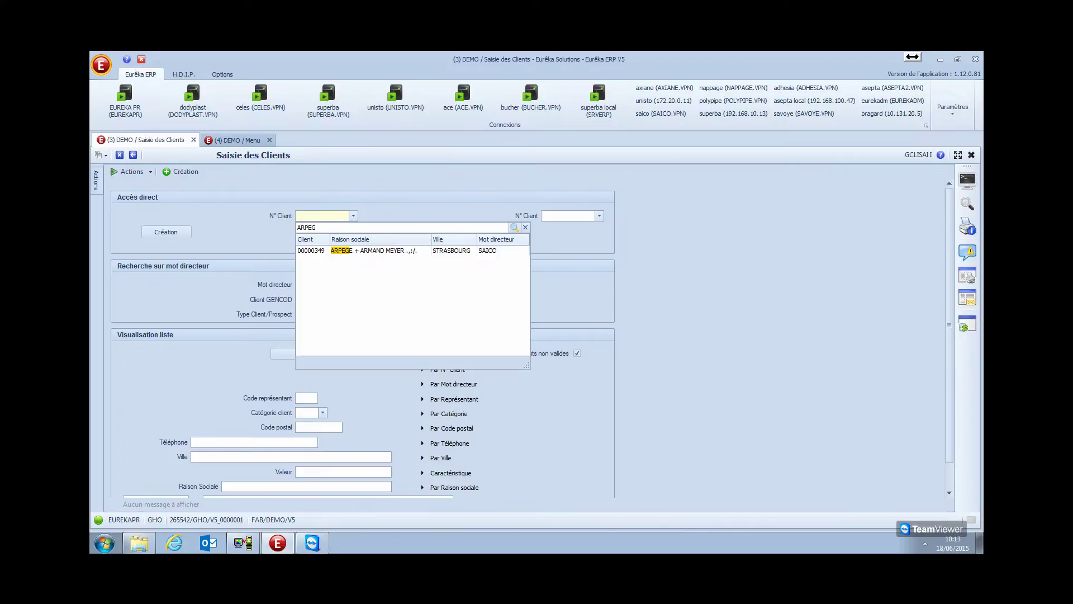
Search the customer lookup for "COLMAR", clear the search and close the lookup without choosing a customer
{"action": "key", "text": "BackSpace"}
{"action": "key", "text": "BackSpace"}
{"action": "type", "text": "COLMAR"}
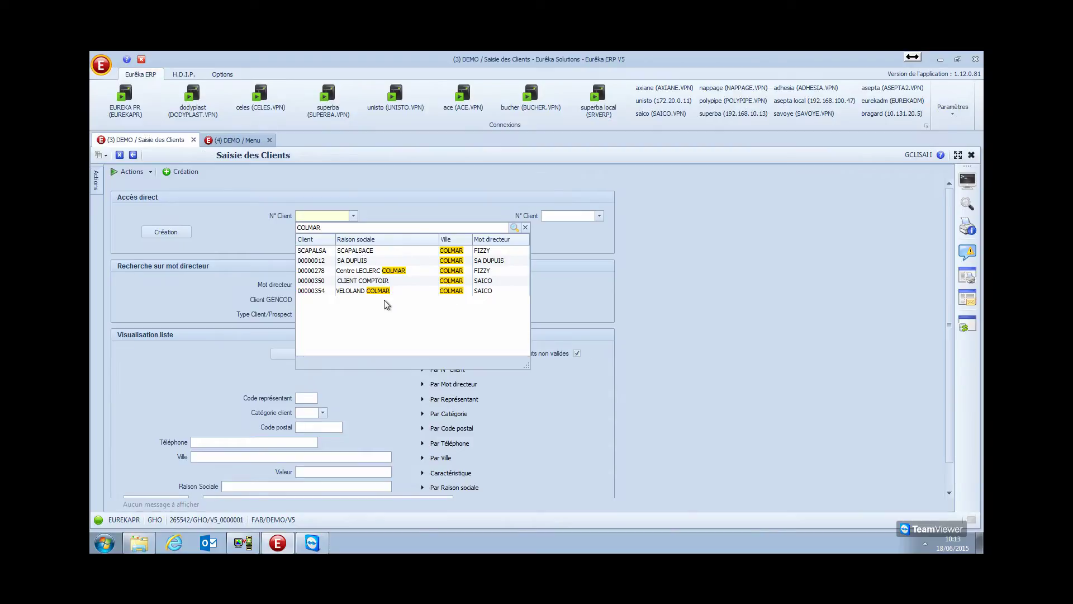
{"action": "key", "text": "BackSpace"}
{"action": "key", "text": "BackSpace"}
{"action": "key", "text": "BackSpace"}
{"action": "key", "text": "BackSpace"}
{"action": "key", "text": "BackSpace"}
{"action": "key", "text": "BackSpace"}
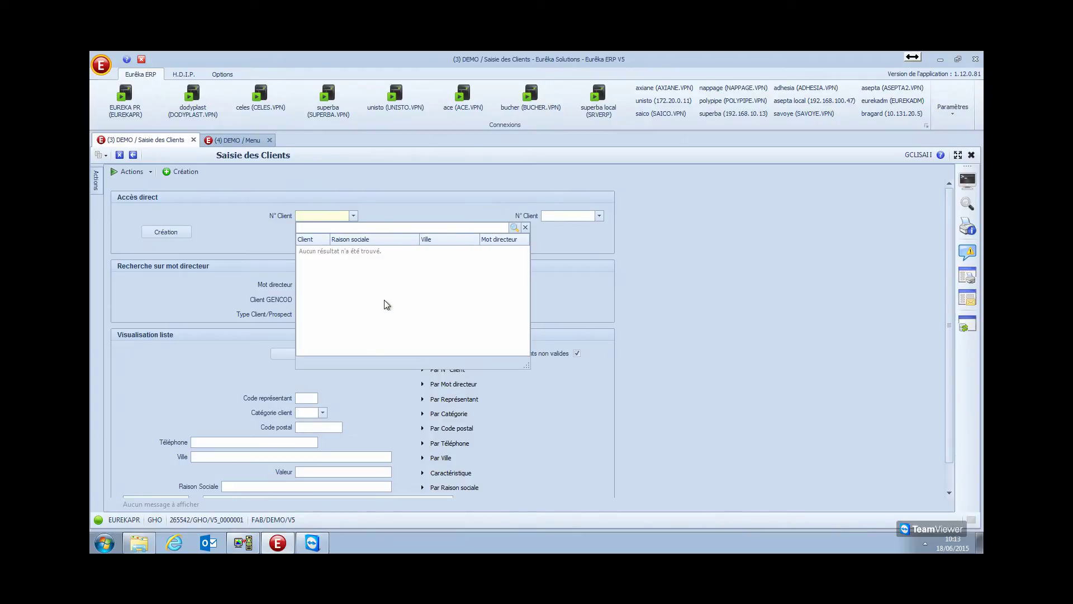
{"action": "left_click", "coordinate": [311, 216]}
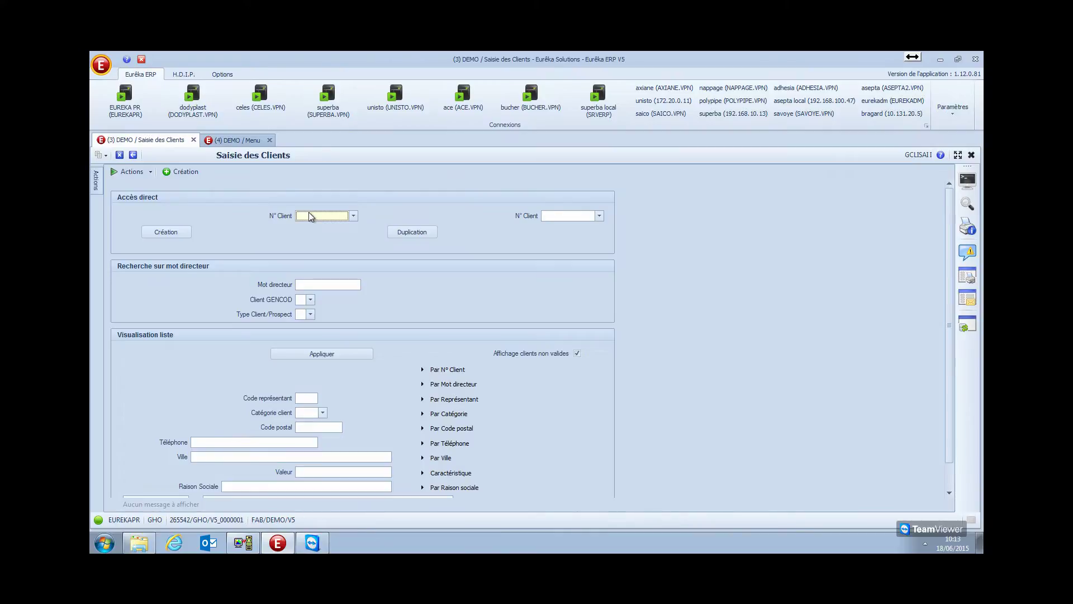
Display the customer lookups of the creation and duplication N° Client fields and close them without a selection
{"action": "left_click", "coordinate": [329, 215]}
{"action": "left_click", "coordinate": [330, 216]}
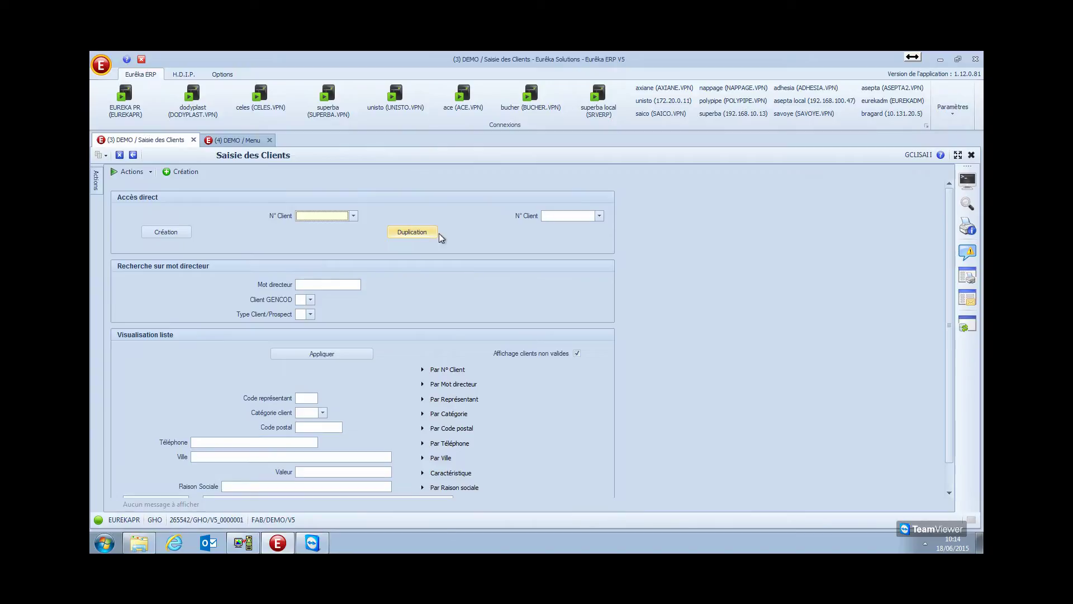
{"action": "left_click", "coordinate": [555, 216]}
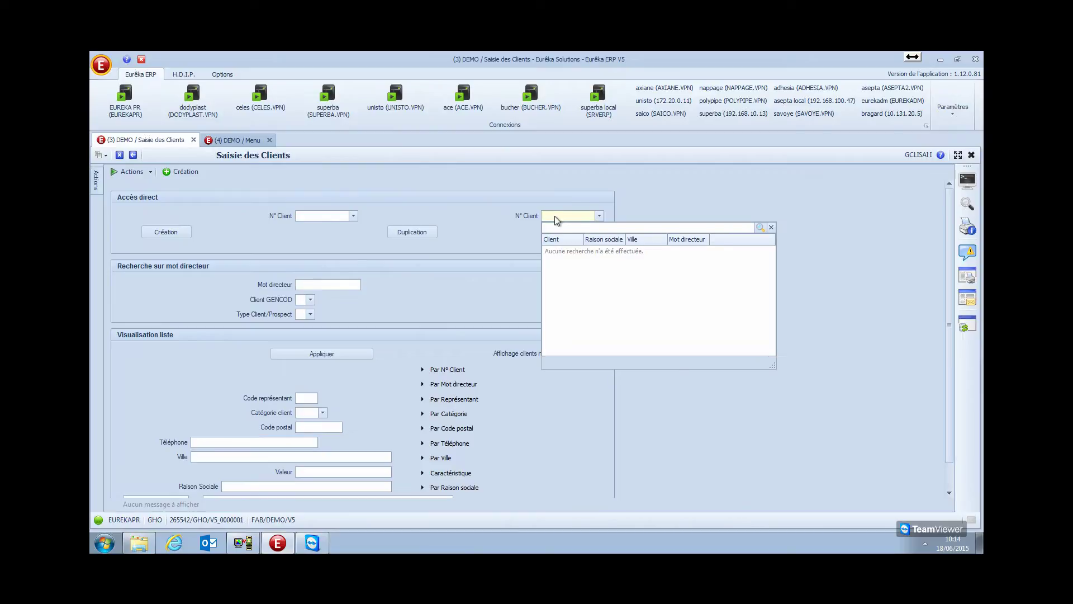
{"action": "left_click", "coordinate": [323, 215]}
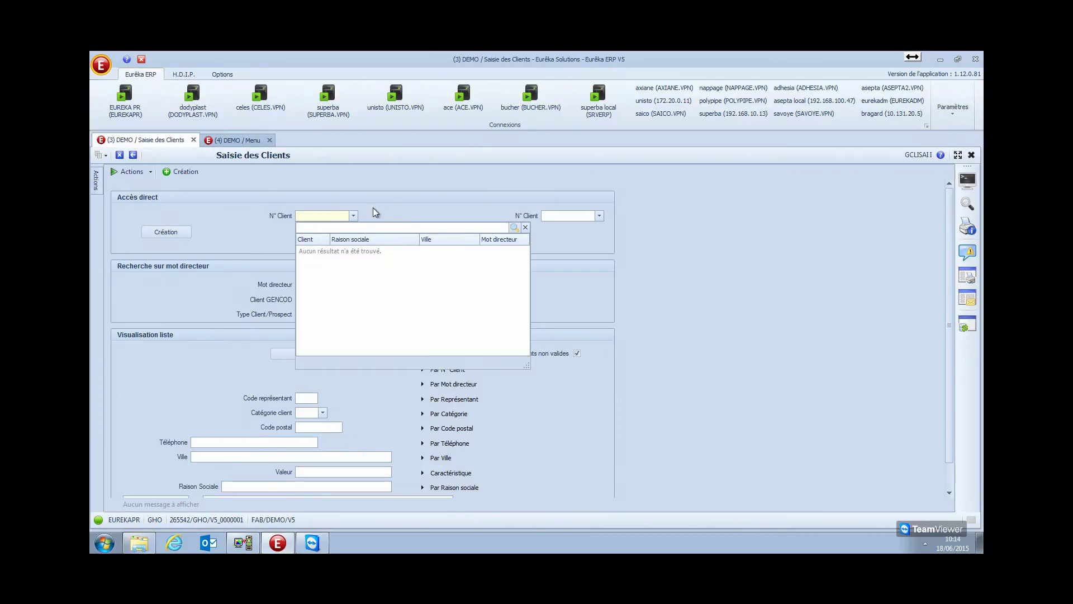
{"action": "left_click", "coordinate": [408, 197]}
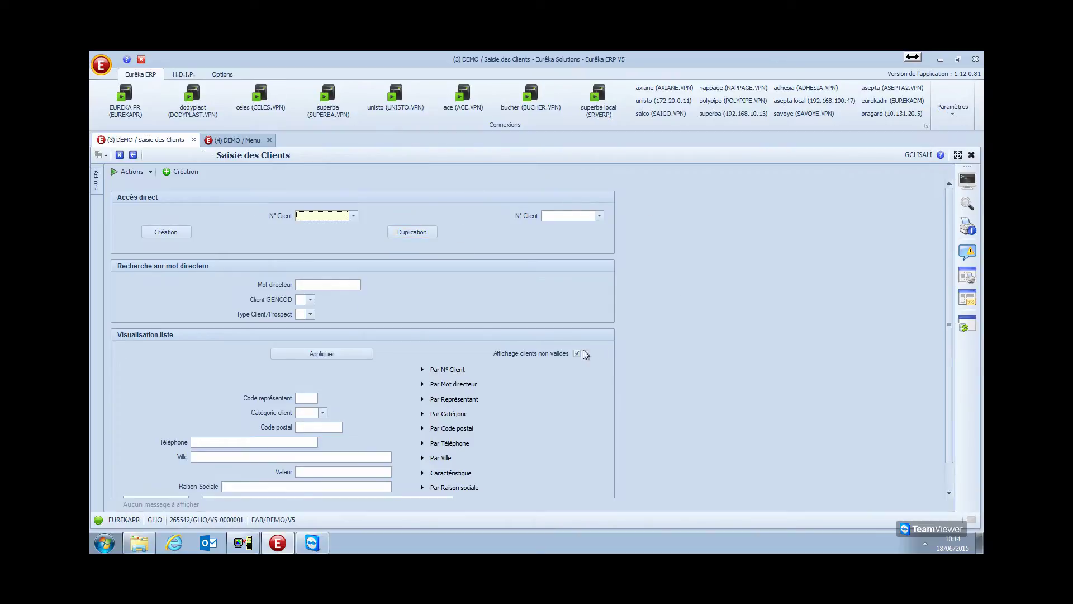
In the customer list by N° Client, delete the France conditional style of the Pays column and restore the view's initial layout
{"action": "left_click", "coordinate": [465, 371]}
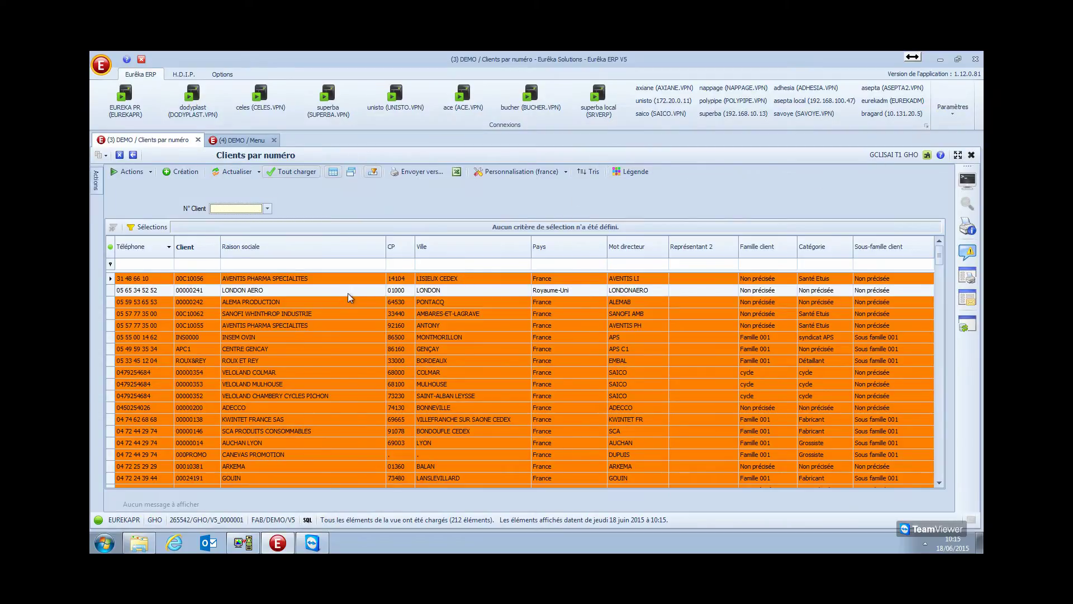
{"action": "left_click", "coordinate": [604, 240]}
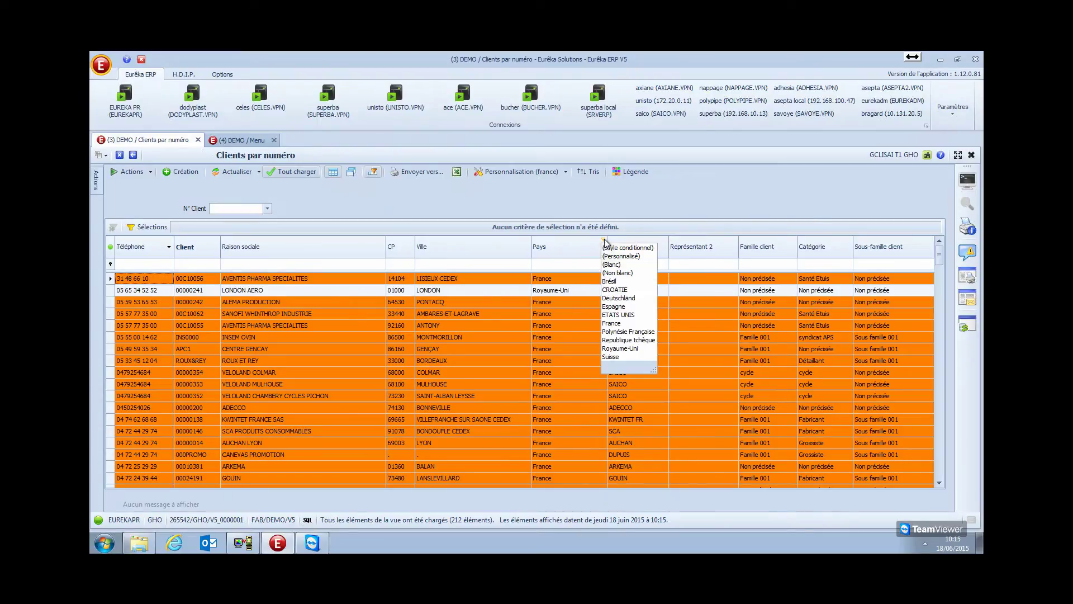
{"action": "left_click", "coordinate": [607, 246]}
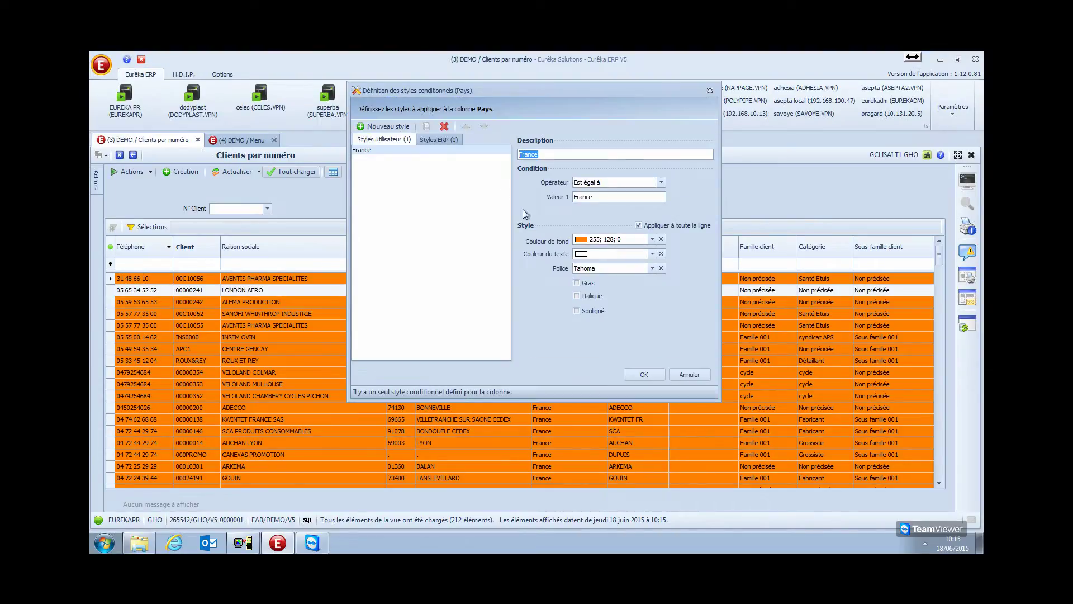
{"action": "left_click", "coordinate": [447, 126]}
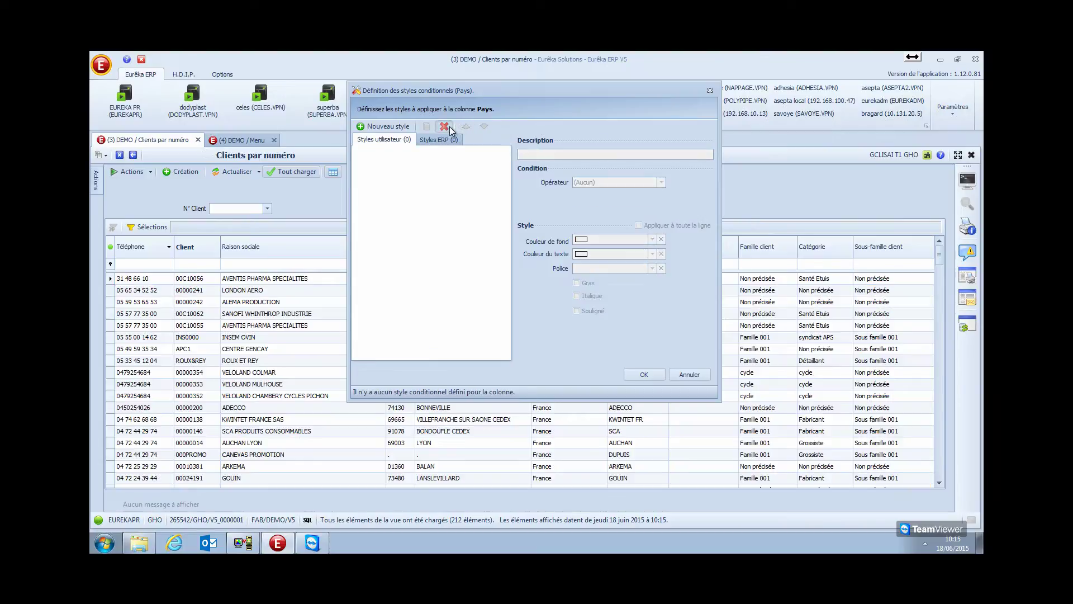
{"action": "left_click", "coordinate": [635, 370]}
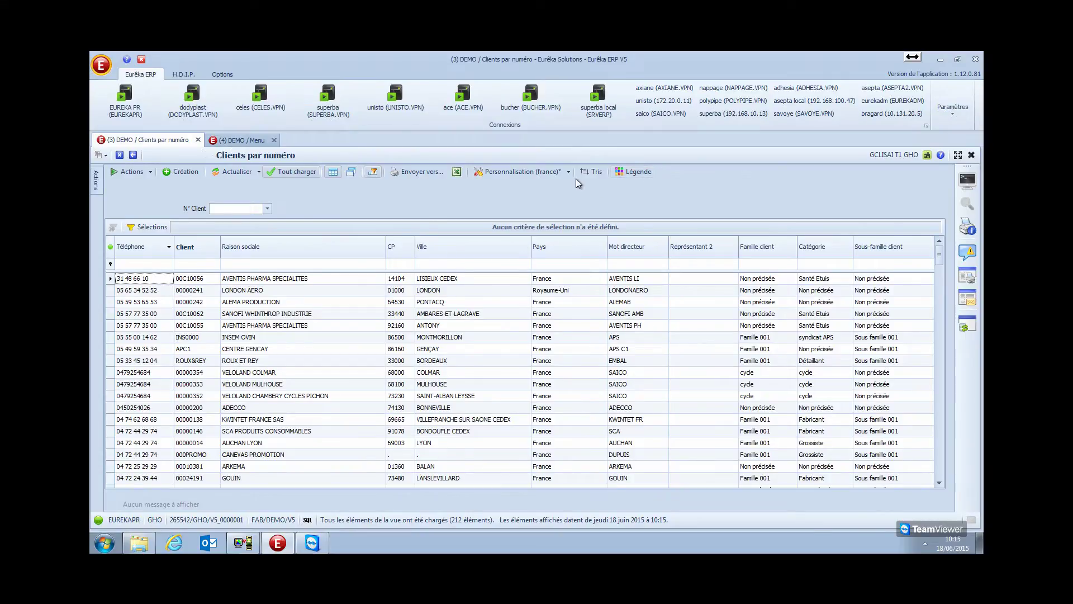
{"action": "left_click", "coordinate": [548, 172]}
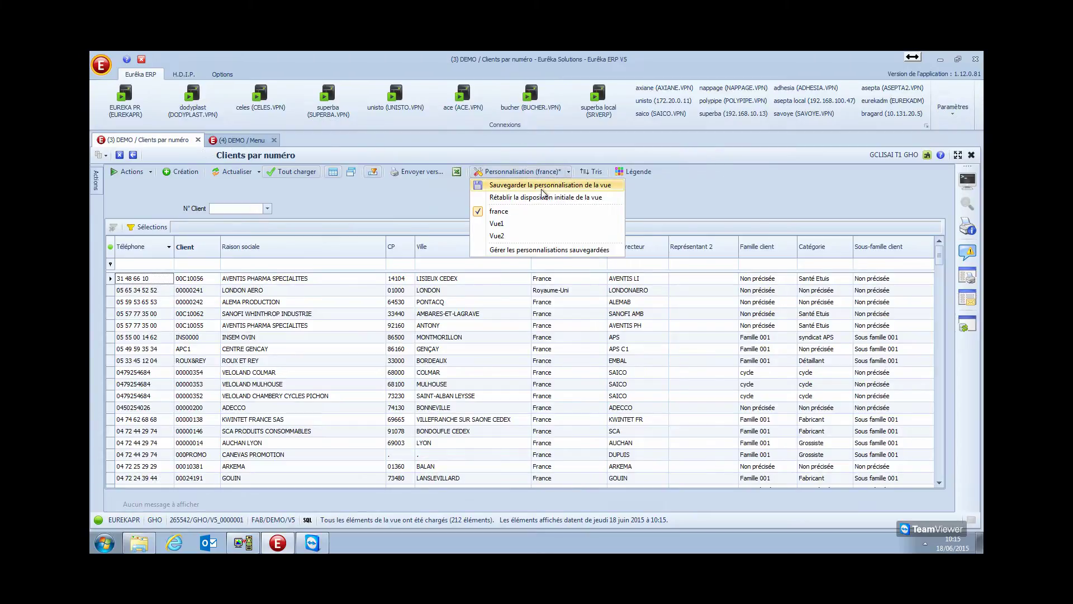
{"action": "left_click", "coordinate": [541, 196]}
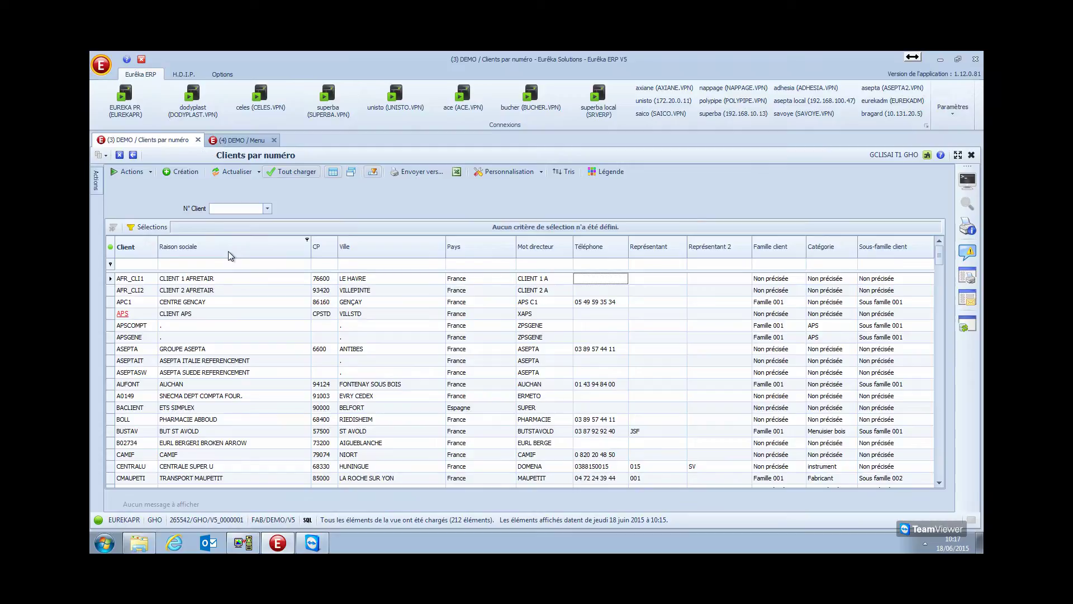
Move the Raison sociale column in front of the Client column and hide the Mot directeur column
{"action": "left_click_drag", "start_coordinate": [230, 255], "coordinate": [130, 276]}
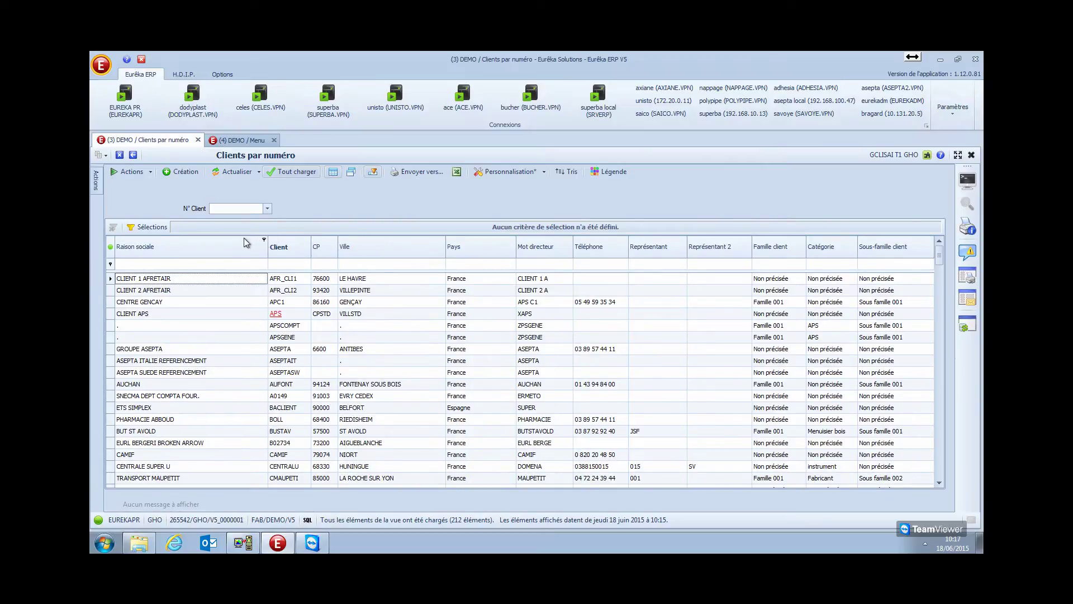
{"action": "right_click", "coordinate": [534, 251]}
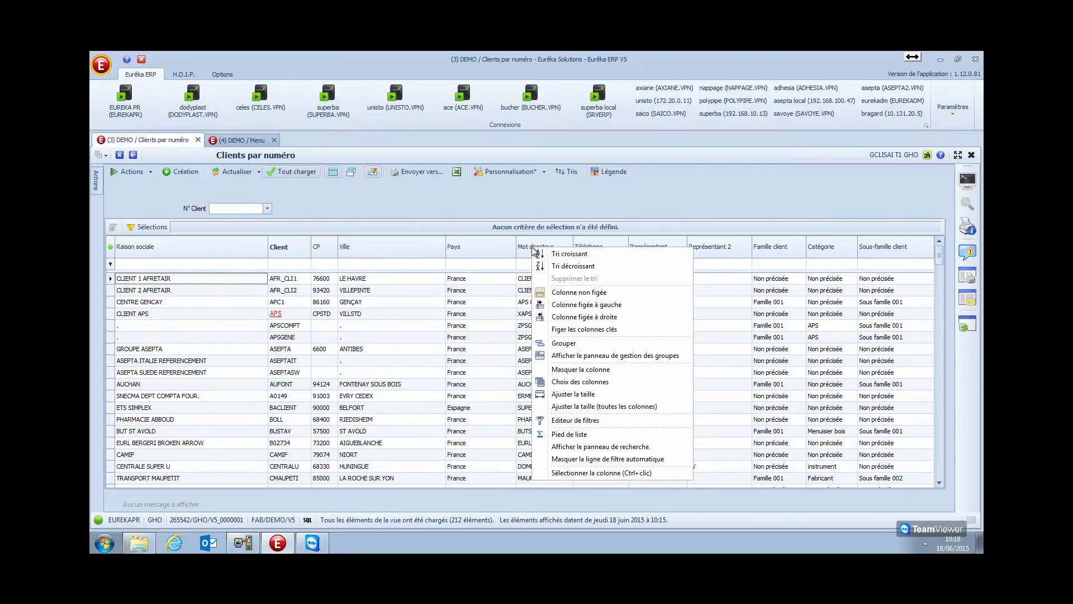
{"action": "left_click", "coordinate": [588, 371]}
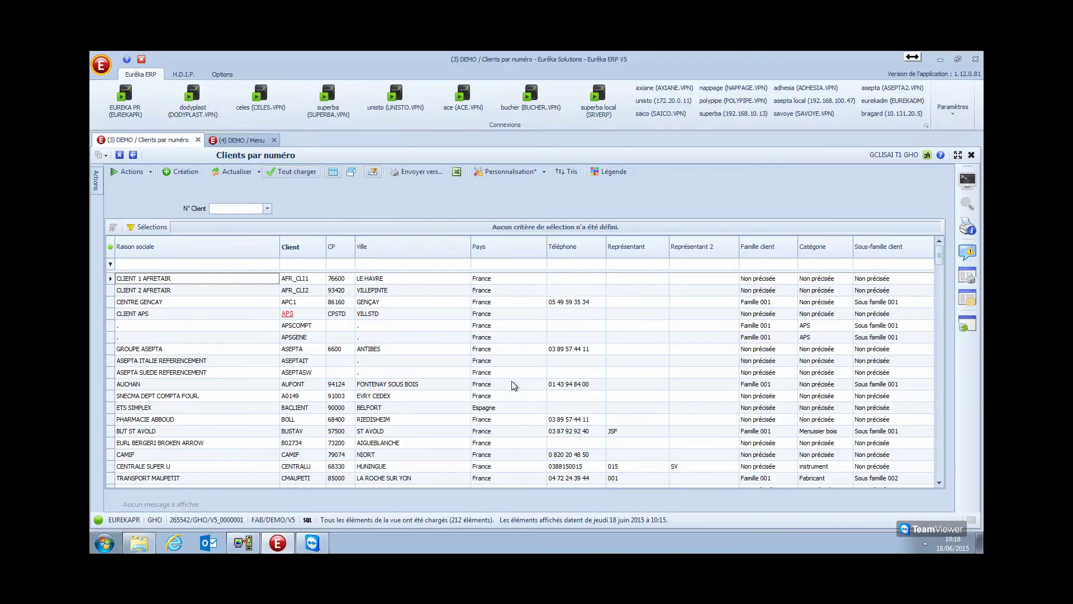
Display the chooser of available columns, then leave the customer list and reopen it by N° Client
{"action": "right_click", "coordinate": [514, 247]}
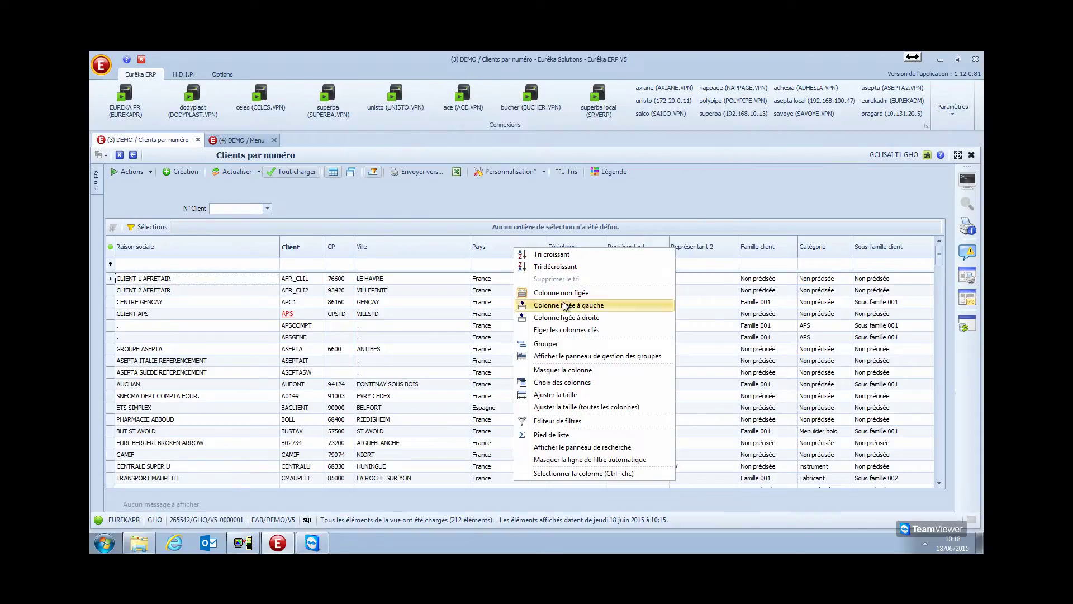
{"action": "left_click", "coordinate": [562, 383]}
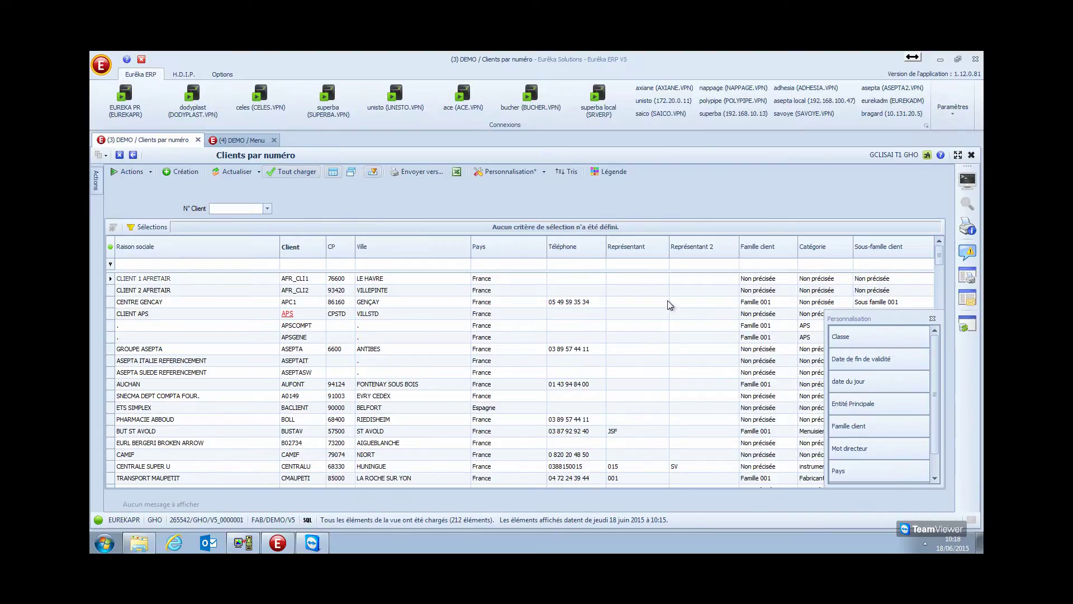
{"action": "left_click", "coordinate": [133, 155]}
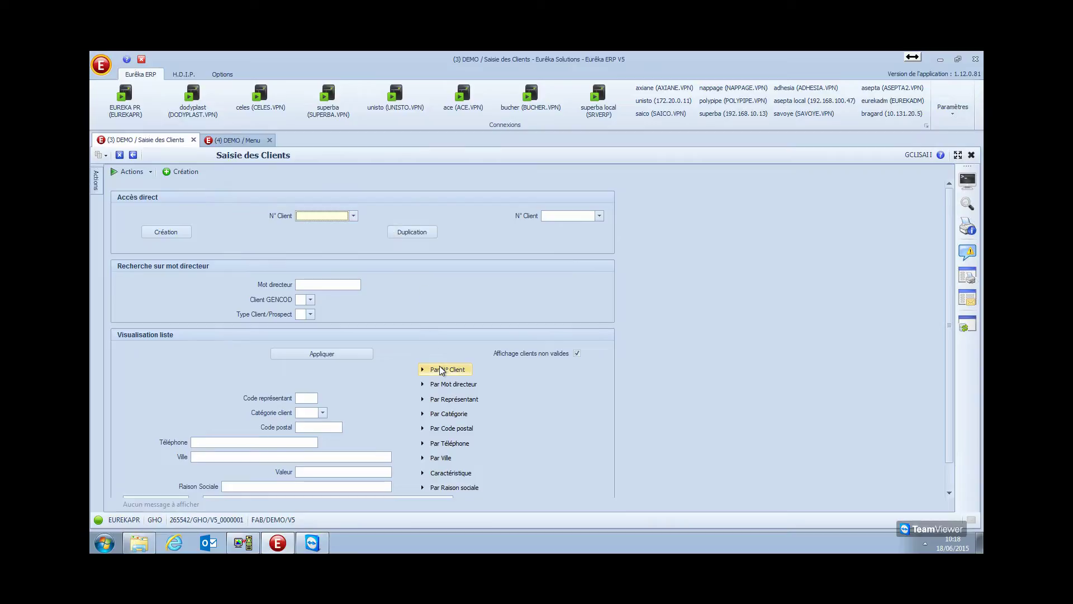
{"action": "left_click", "coordinate": [441, 368]}
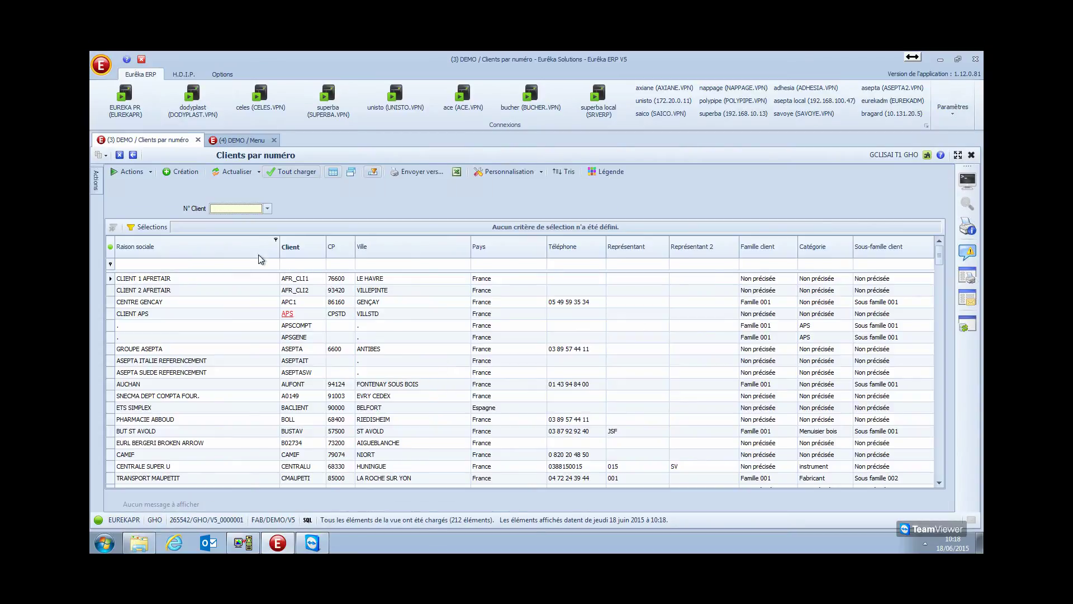
Sort the customer list by Raison sociale and then by Ville, each in ascending and descending order
{"action": "left_click", "coordinate": [220, 250]}
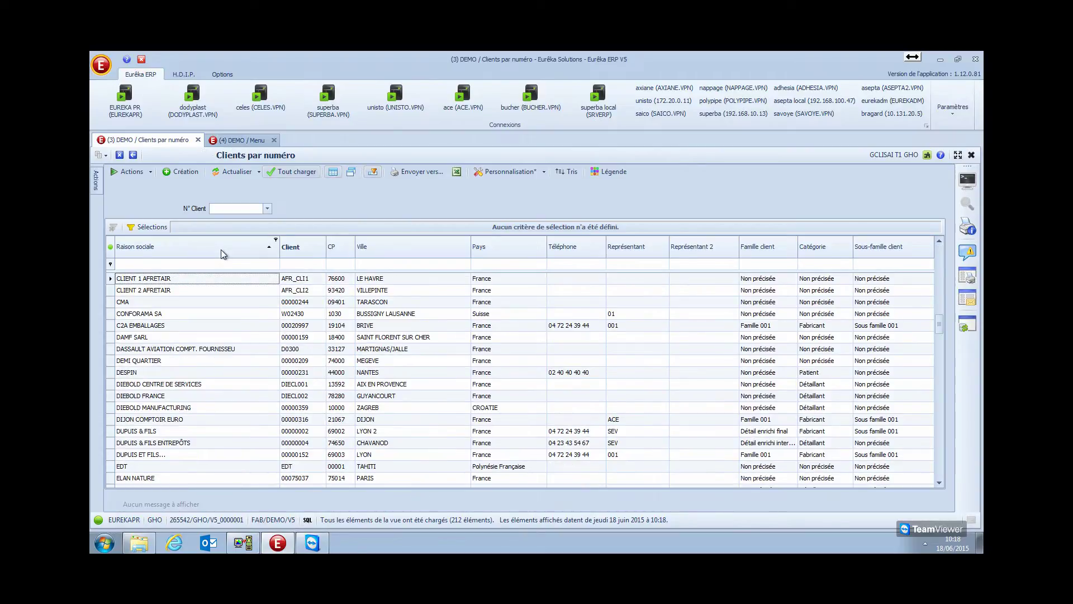
{"action": "left_click", "coordinate": [220, 249]}
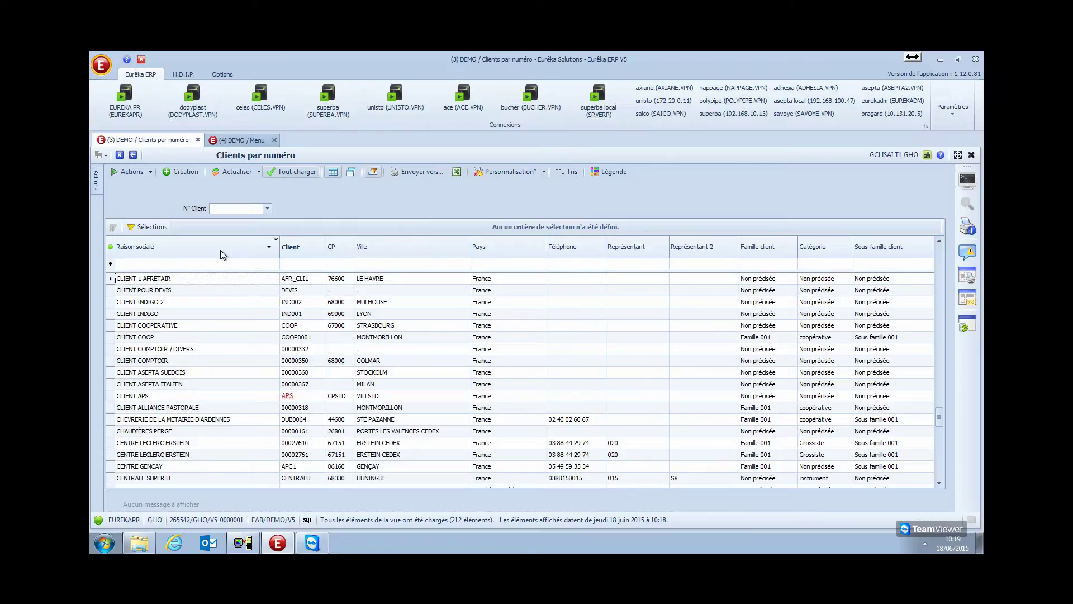
{"action": "left_click", "coordinate": [392, 247]}
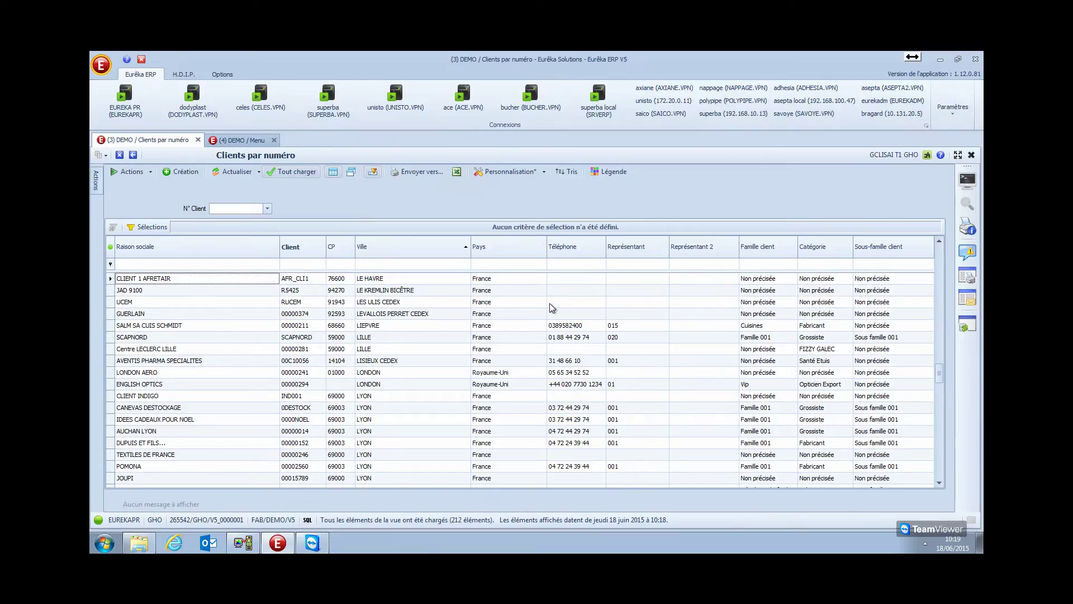
{"action": "left_click", "coordinate": [414, 240]}
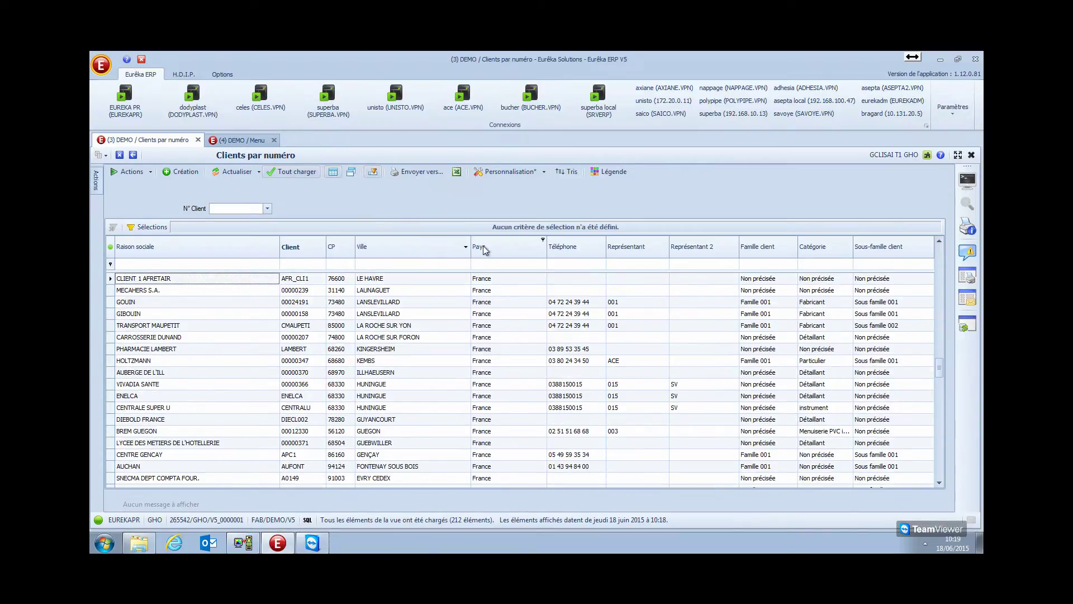
Sort the customer list by Pays in ascending order and move the Pays column in front of Ville
{"action": "left_click", "coordinate": [502, 249]}
{"action": "left_click_drag", "start_coordinate": [498, 246], "coordinate": [374, 278]}
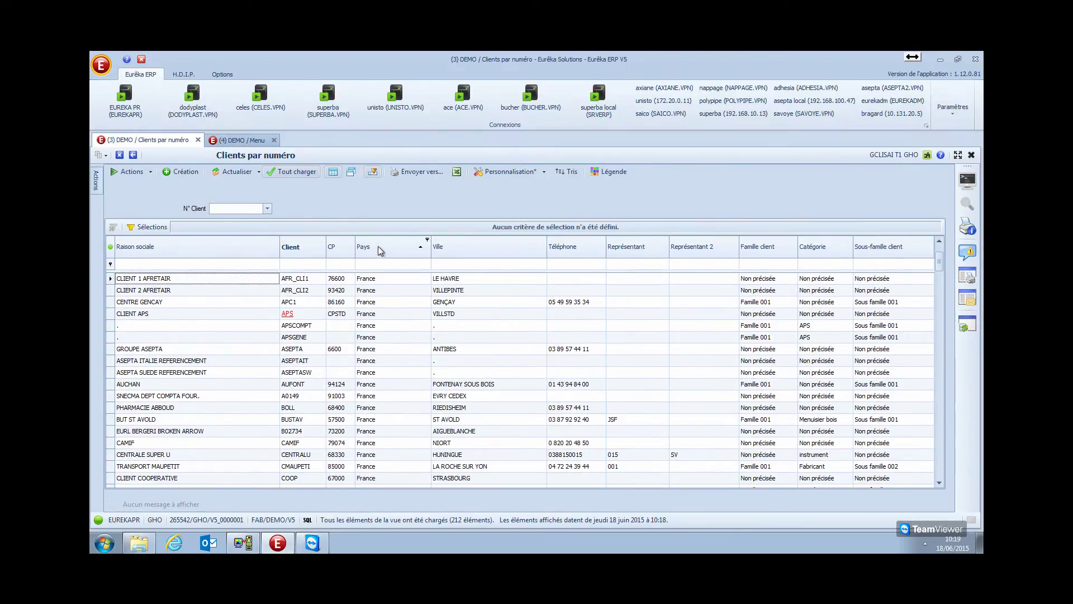
{"action": "right_click", "coordinate": [378, 246]}
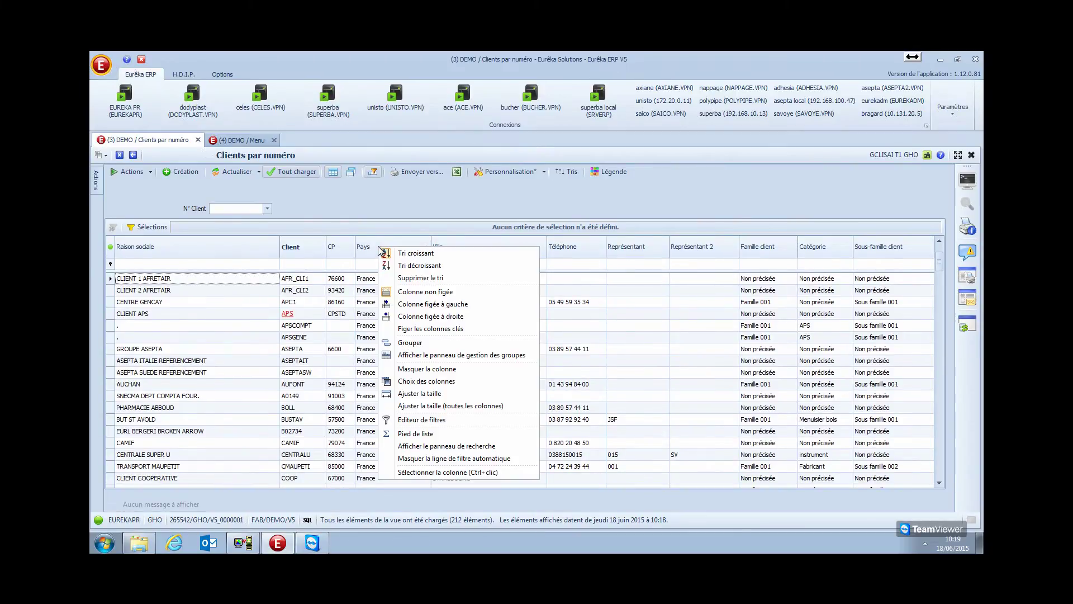
{"action": "right_click", "coordinate": [178, 244]}
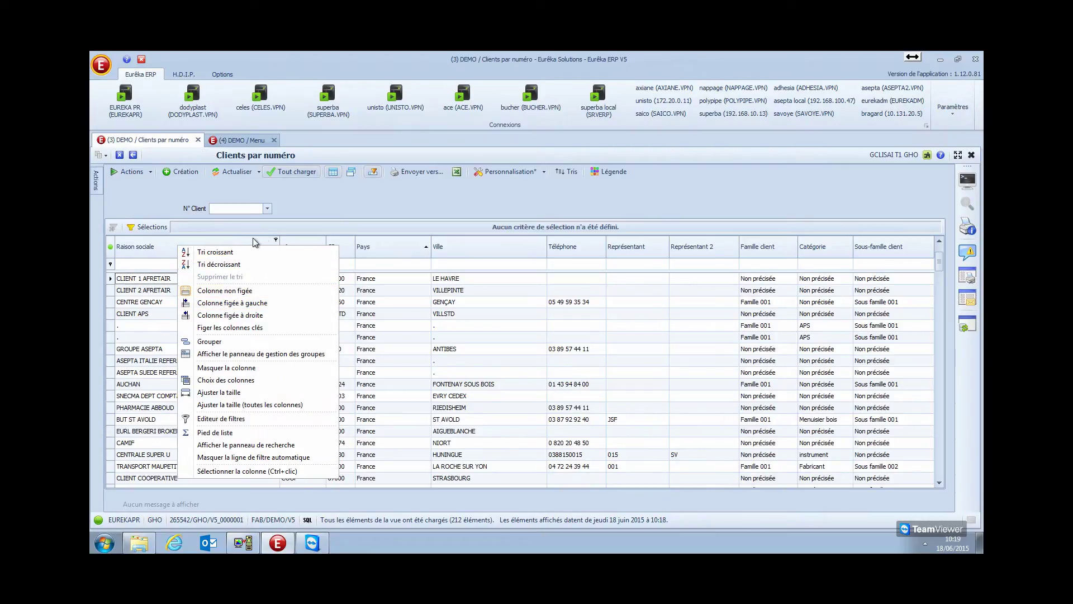
Filter the customer list on Ville containing "belfo" and Pays containing "esp"
{"action": "left_click", "coordinate": [147, 267]}
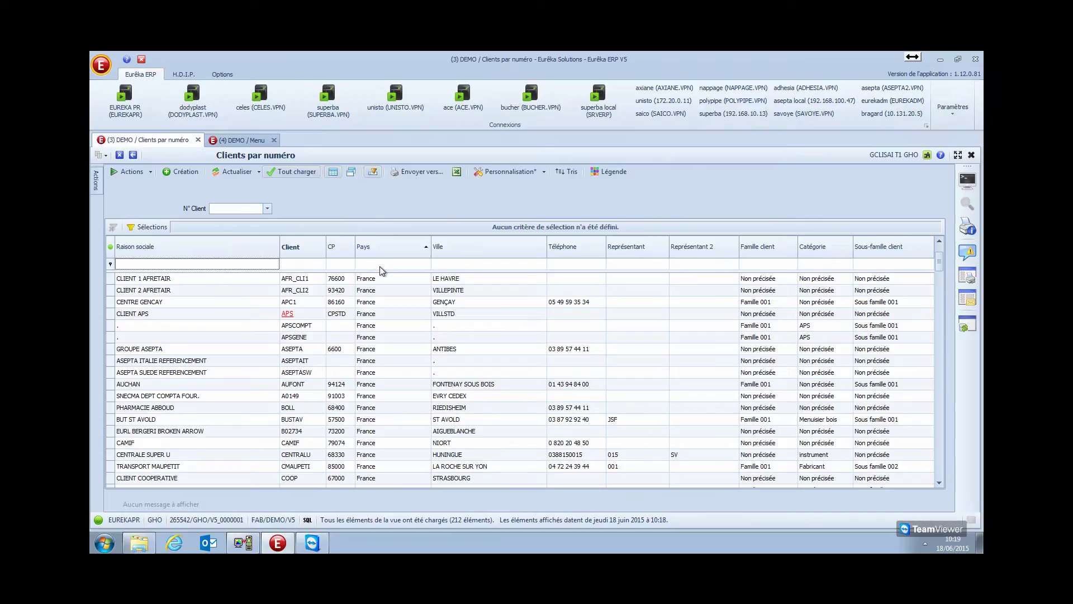
{"action": "left_click", "coordinate": [479, 264]}
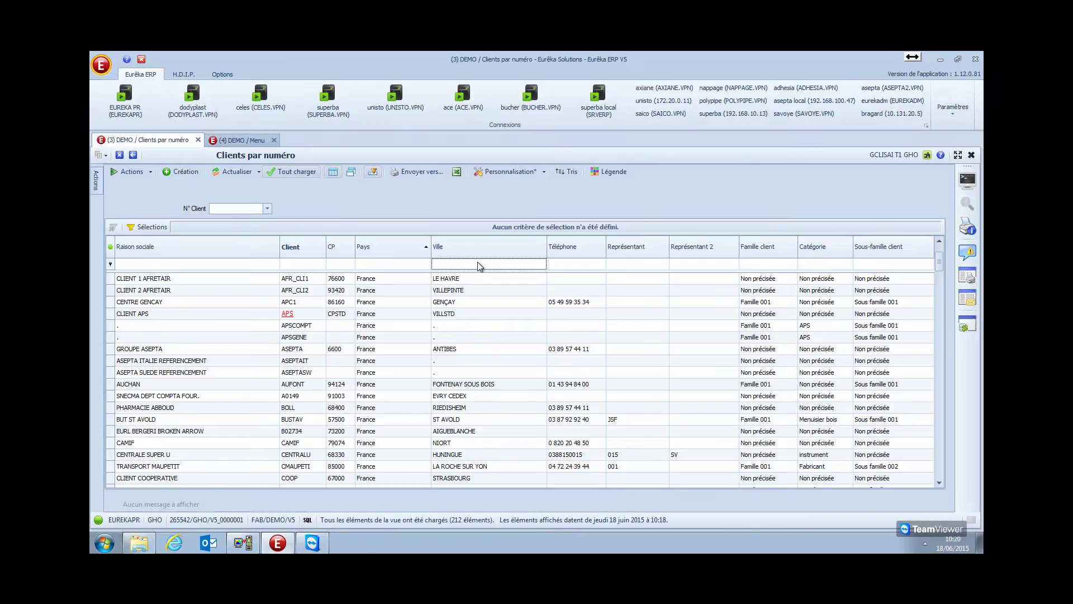
{"action": "type", "text": "belfo"}
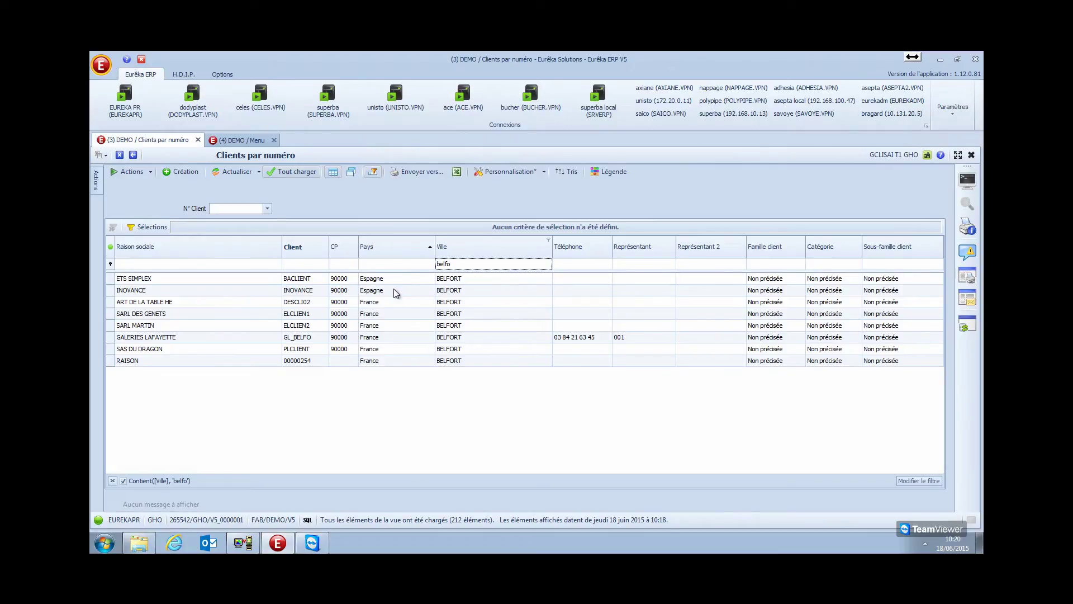
{"action": "left_click", "coordinate": [394, 266]}
{"action": "type", "text": "esp"}
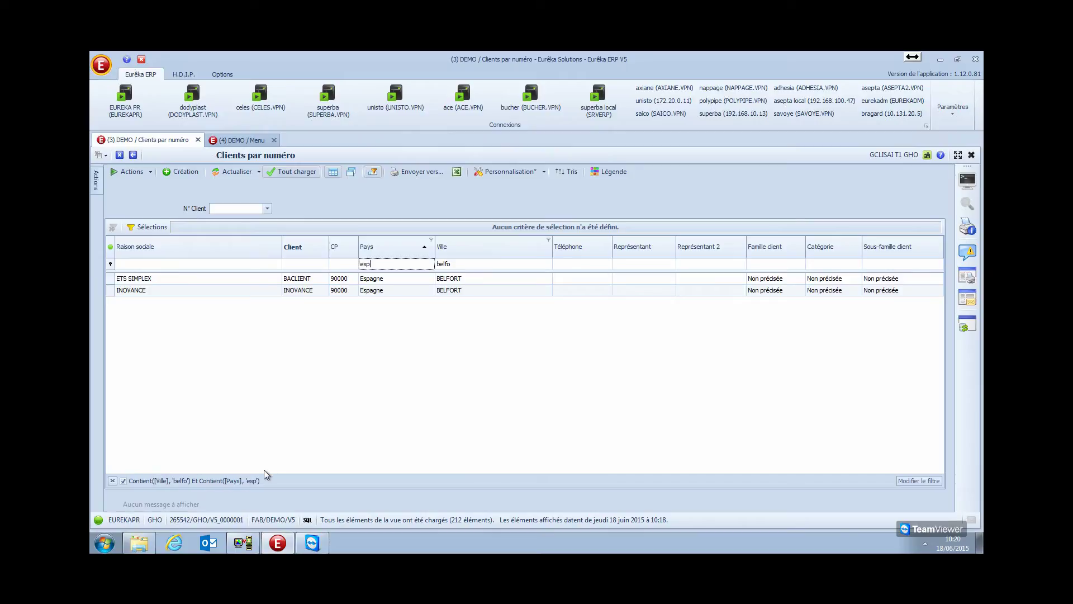
Disable and re-enable the combined Ville and Pays filter, then clear it from the list
{"action": "left_click", "coordinate": [123, 481]}
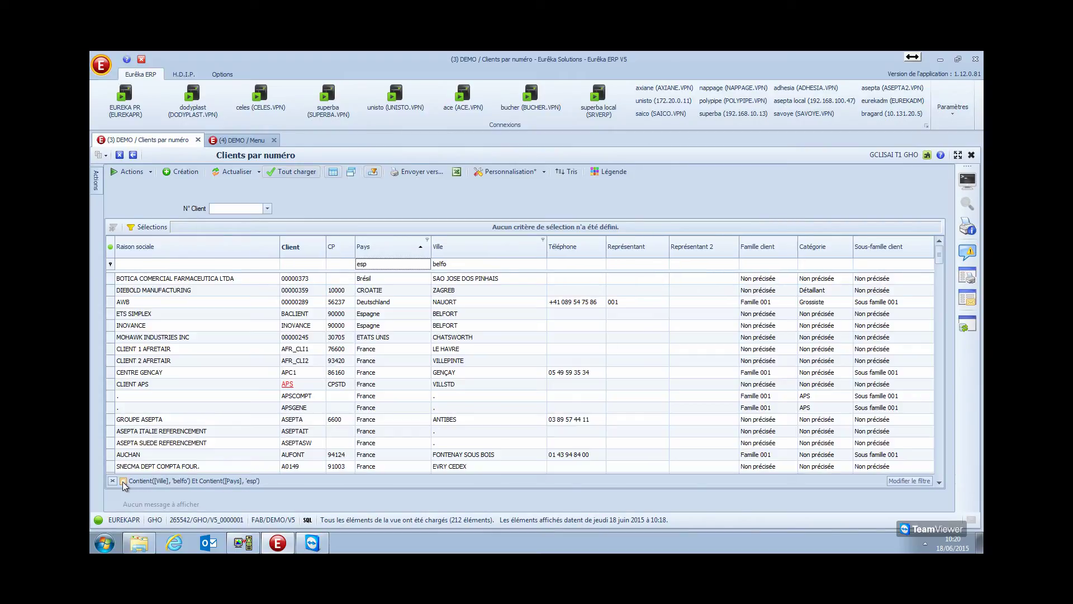
{"action": "left_click", "coordinate": [124, 481]}
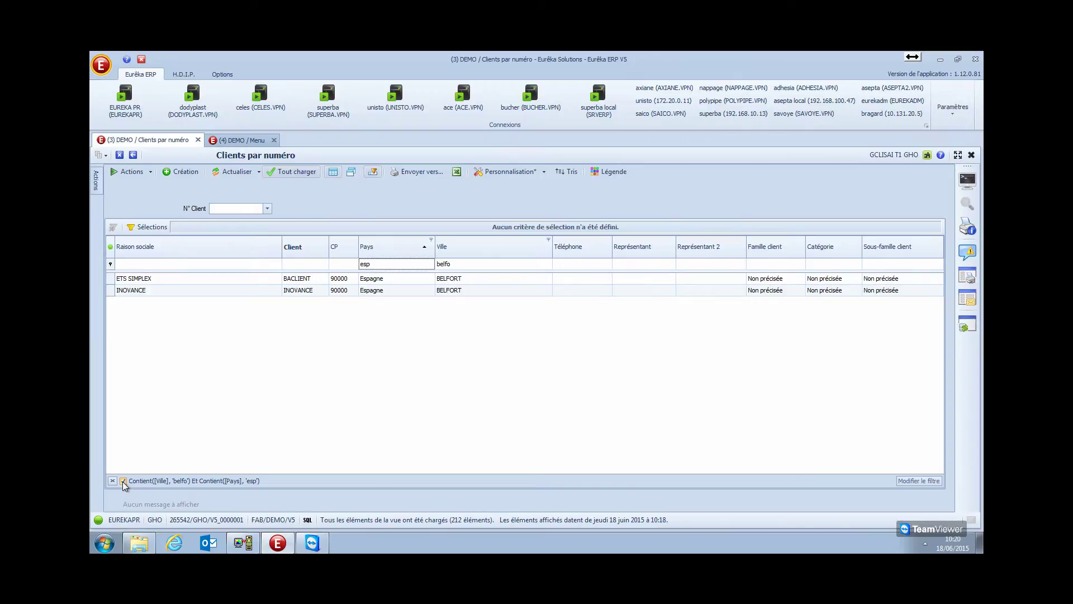
{"action": "left_click", "coordinate": [112, 481]}
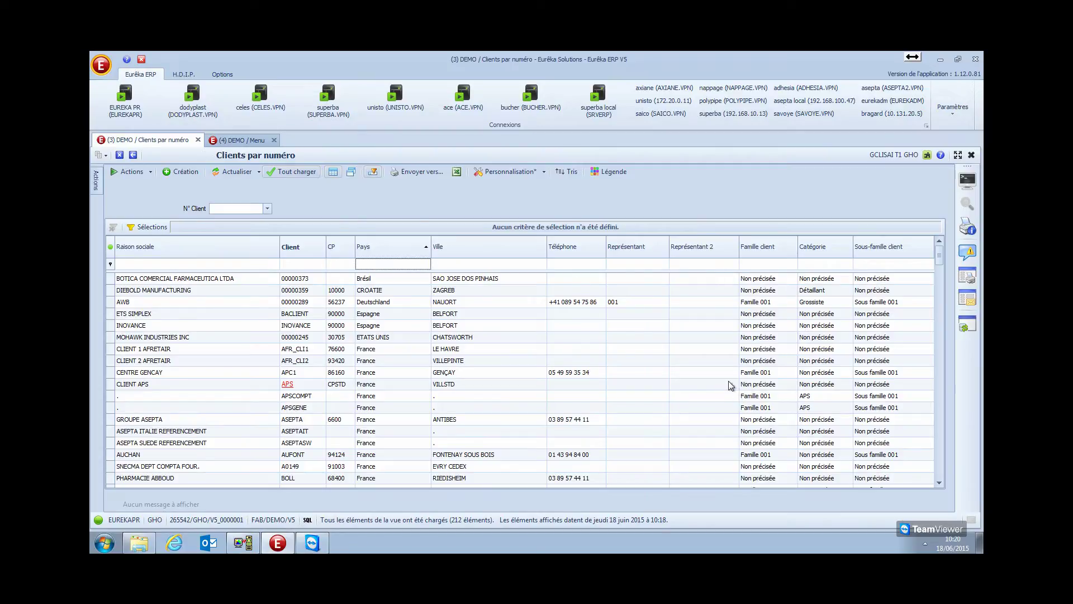
Create a new user conditional style for the Pays column with the description Espagne
{"action": "left_click", "coordinate": [428, 239]}
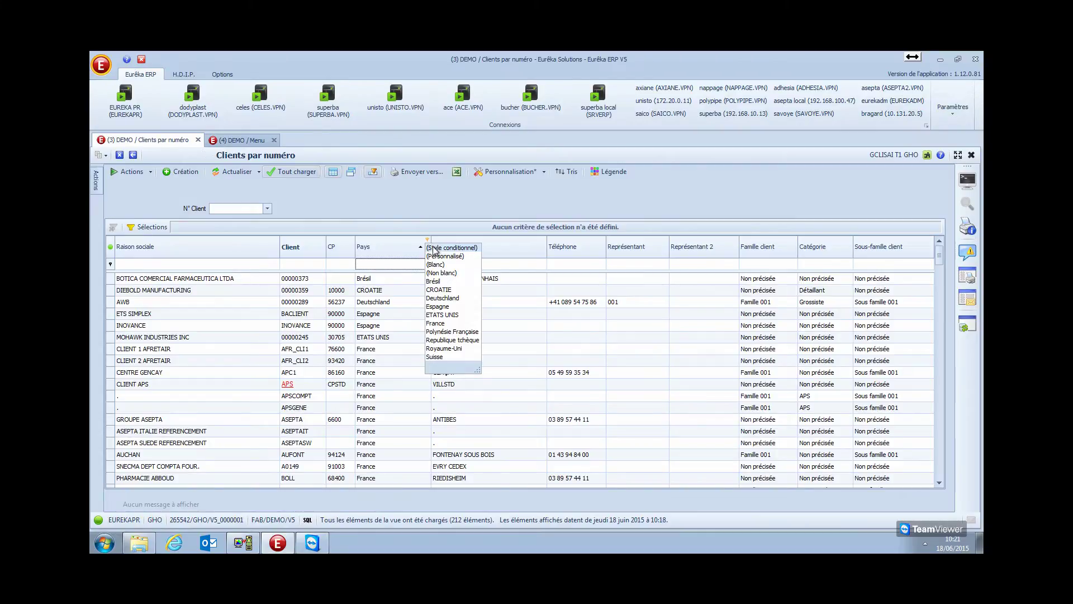
{"action": "left_click", "coordinate": [435, 248]}
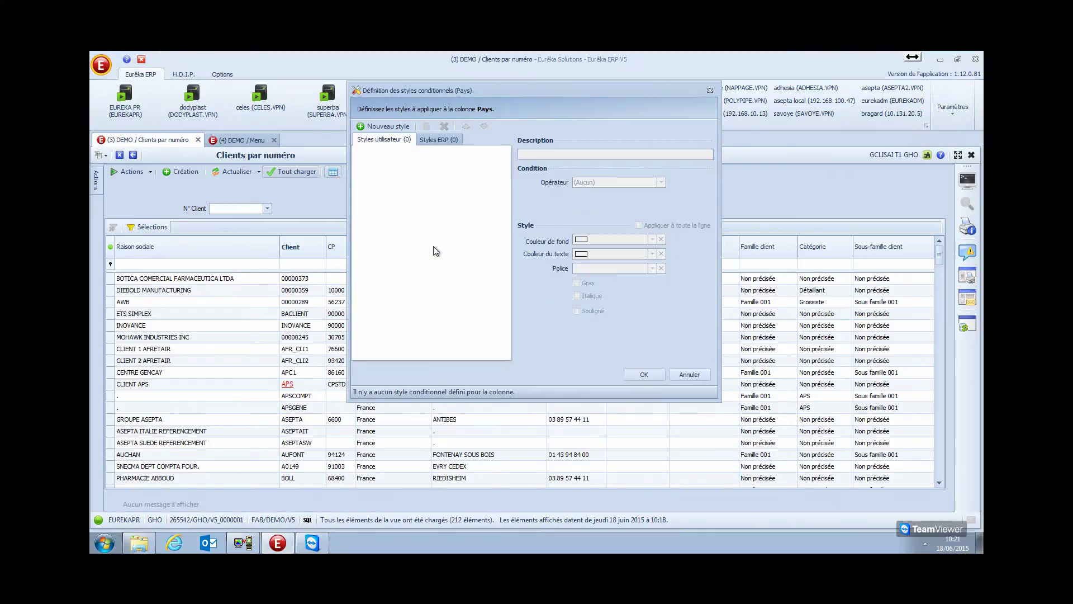
{"action": "left_click", "coordinate": [388, 127]}
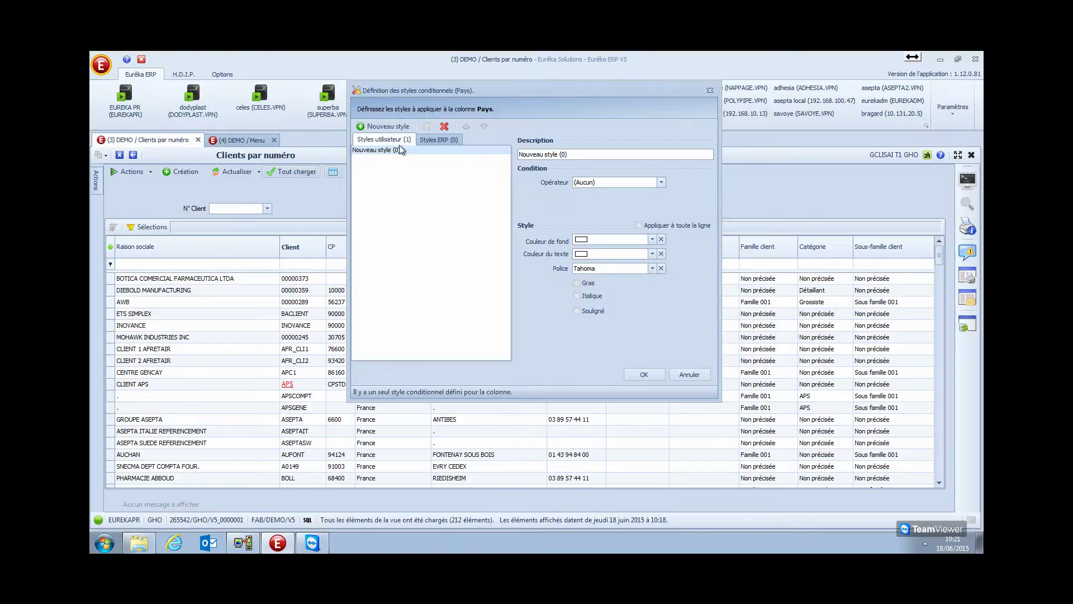
{"action": "left_click", "coordinate": [481, 147]}
{"action": "left_click_drag", "start_coordinate": [554, 88], "coordinate": [645, 119]}
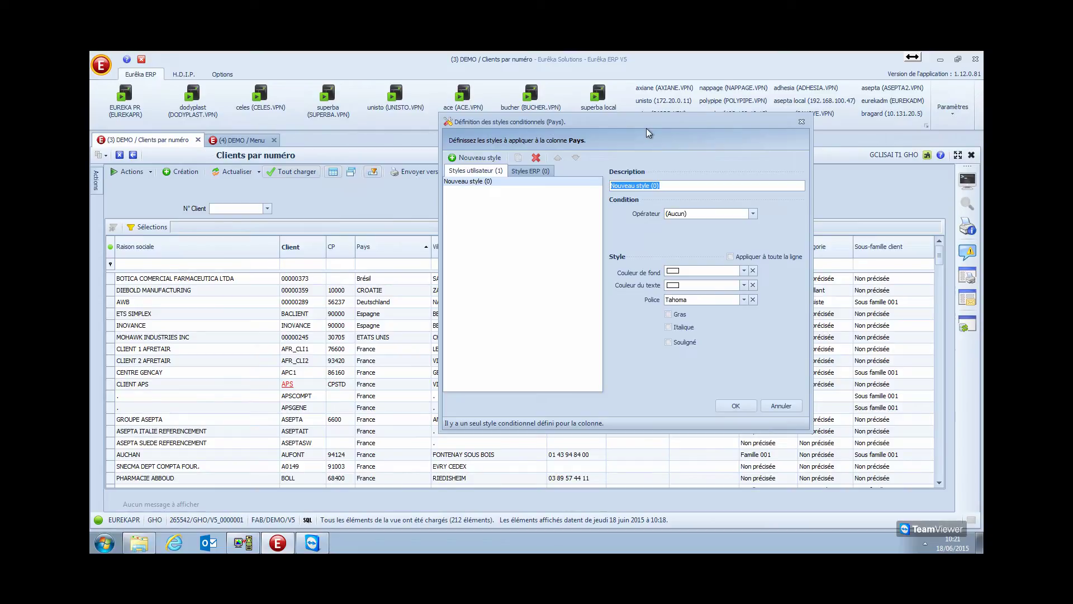
{"action": "type", "text": "Espagne"}
Set the style's condition to the operator "Est égal à" with the value Espagne
{"action": "left_click", "coordinate": [739, 213]}
{"action": "left_click", "coordinate": [692, 233]}
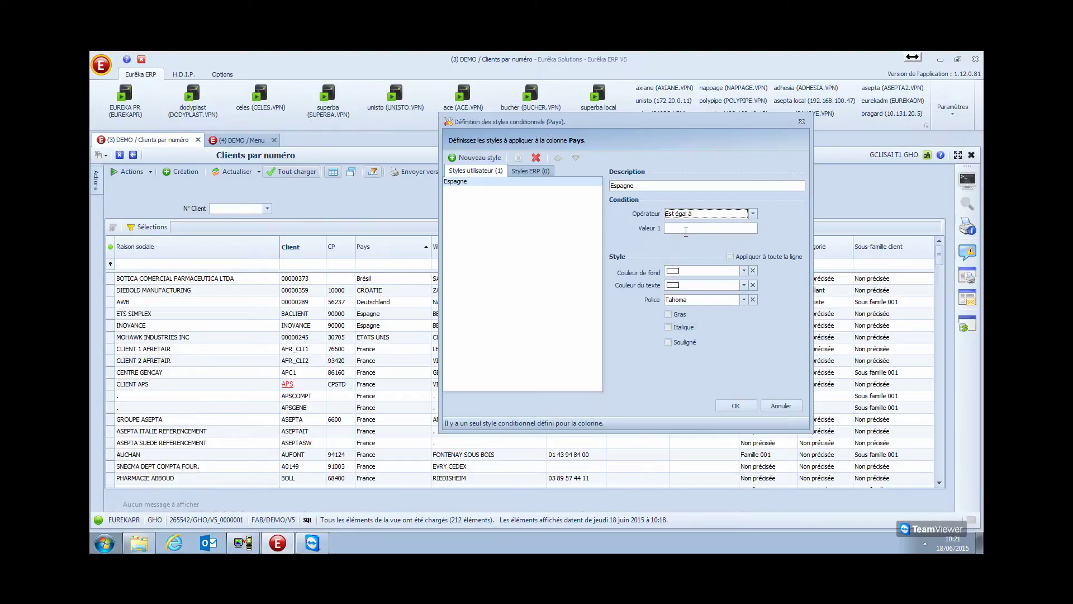
{"action": "type", "text": "Espagn"}
Apply the Espagne style to the whole row with a red background colour and validate the conditional style
{"action": "left_click", "coordinate": [730, 256]}
{"action": "left_click", "coordinate": [744, 270]}
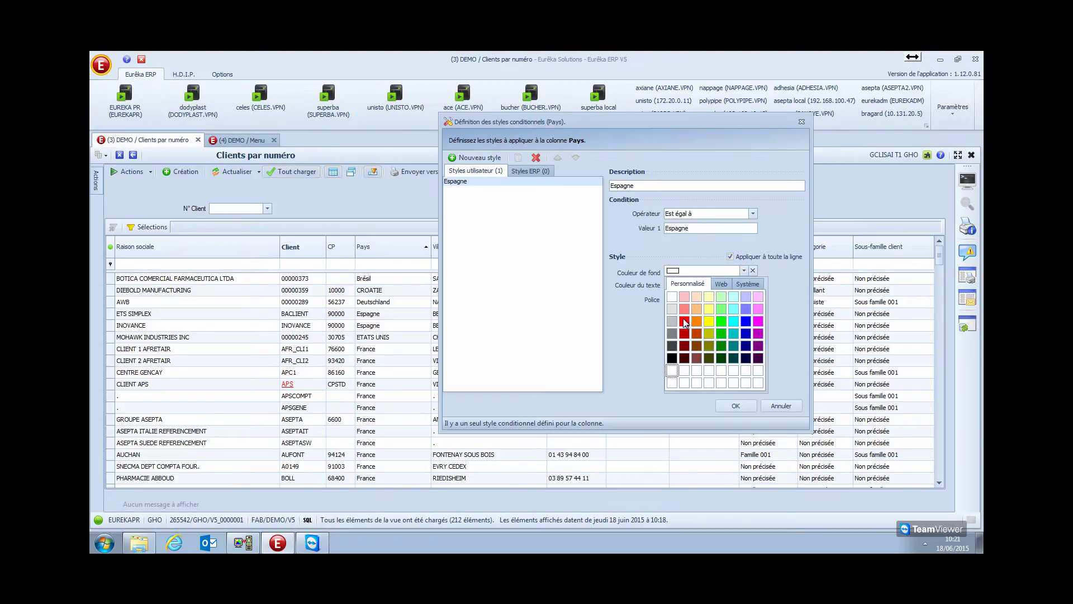
{"action": "left_click", "coordinate": [684, 321]}
{"action": "left_click", "coordinate": [735, 405]}
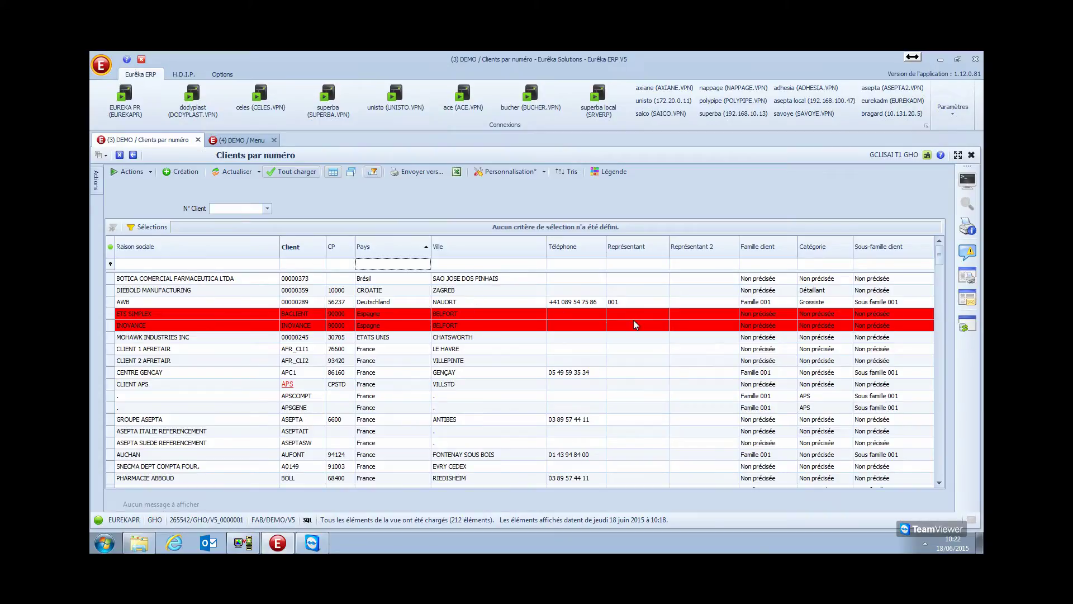
Save the current customer list customisation as vue1, overwriting the existing saved view of that name
{"action": "left_click", "coordinate": [525, 169]}
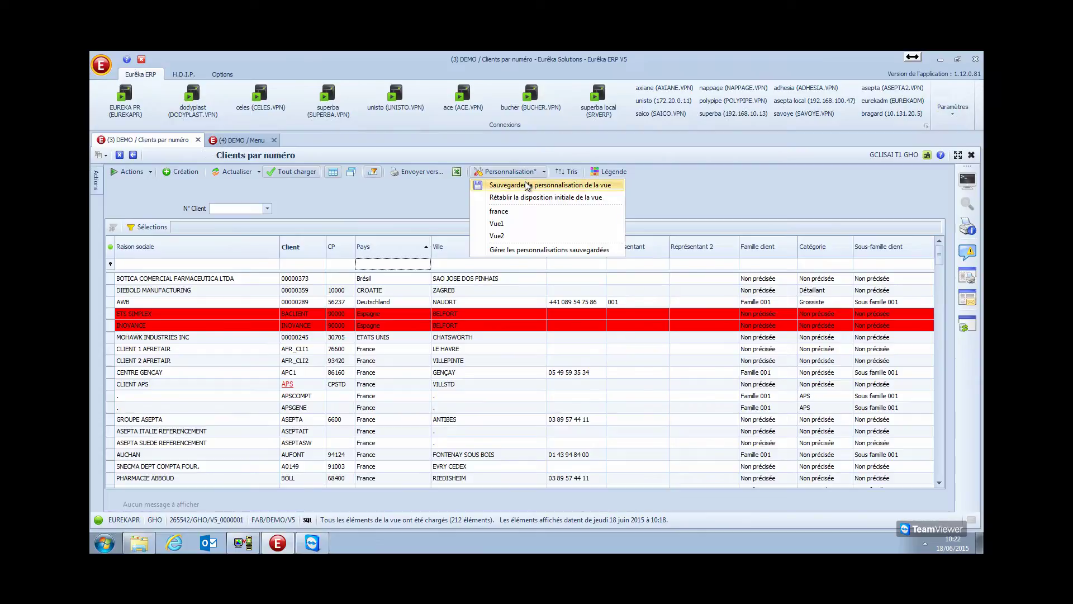
{"action": "left_click", "coordinate": [527, 185]}
{"action": "left_click_drag", "start_coordinate": [560, 314], "coordinate": [524, 312]}
{"action": "type", "text": "vue1"}
{"action": "key", "text": "Return"}
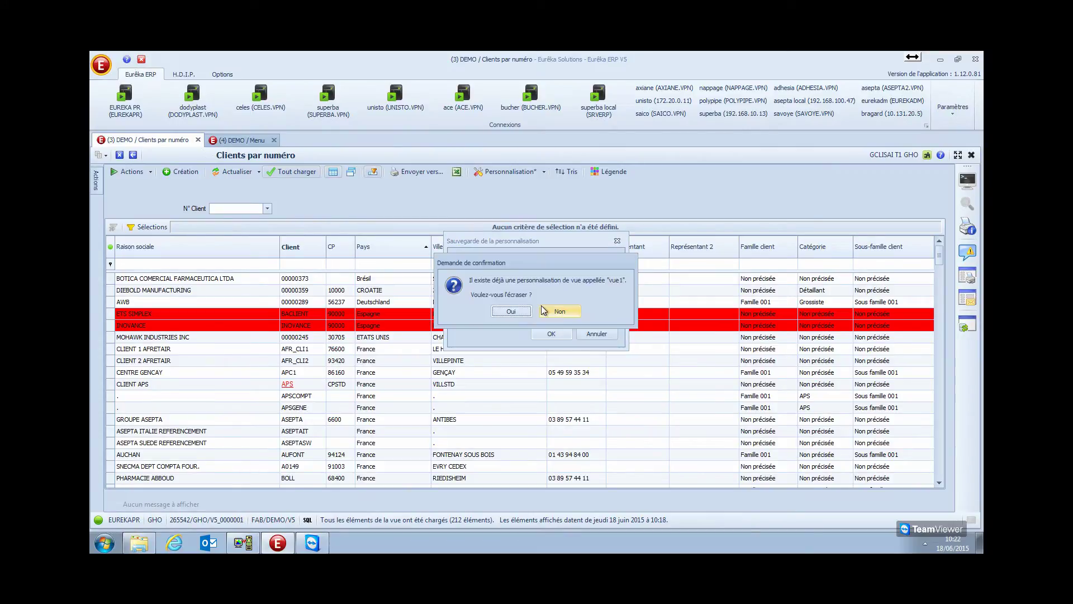
{"action": "left_click", "coordinate": [504, 310]}
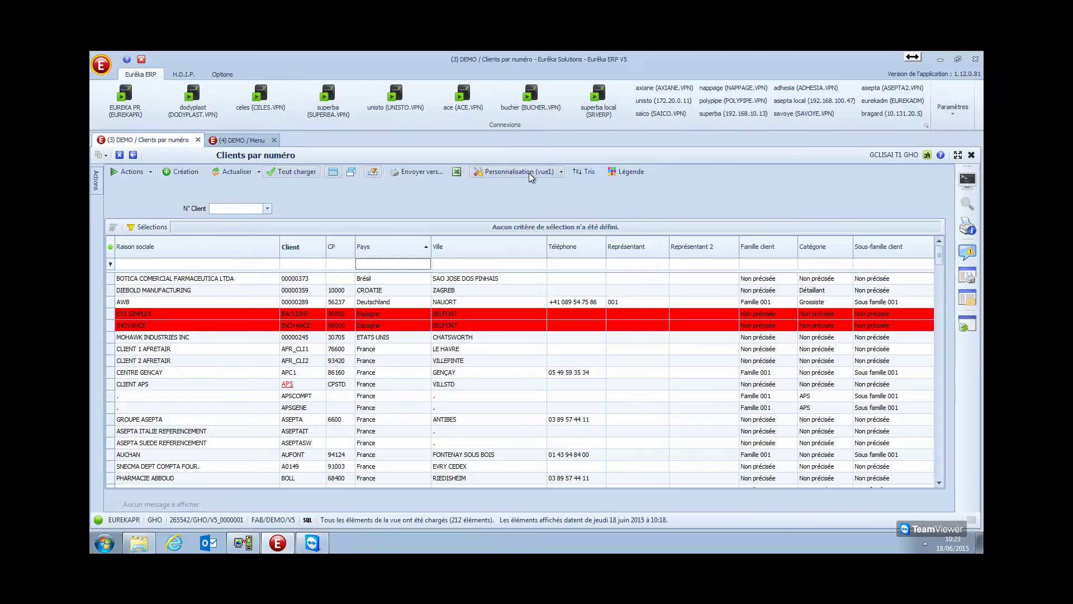
Load the saved france view, and restore the customer list's initial layout
{"action": "left_click", "coordinate": [528, 173]}
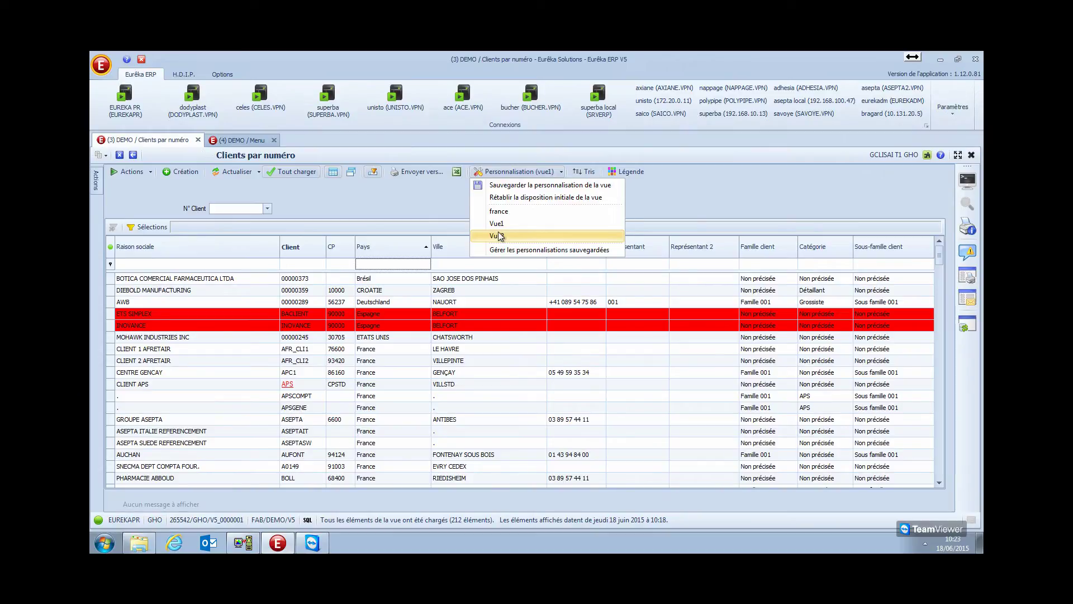
{"action": "left_click", "coordinate": [498, 212]}
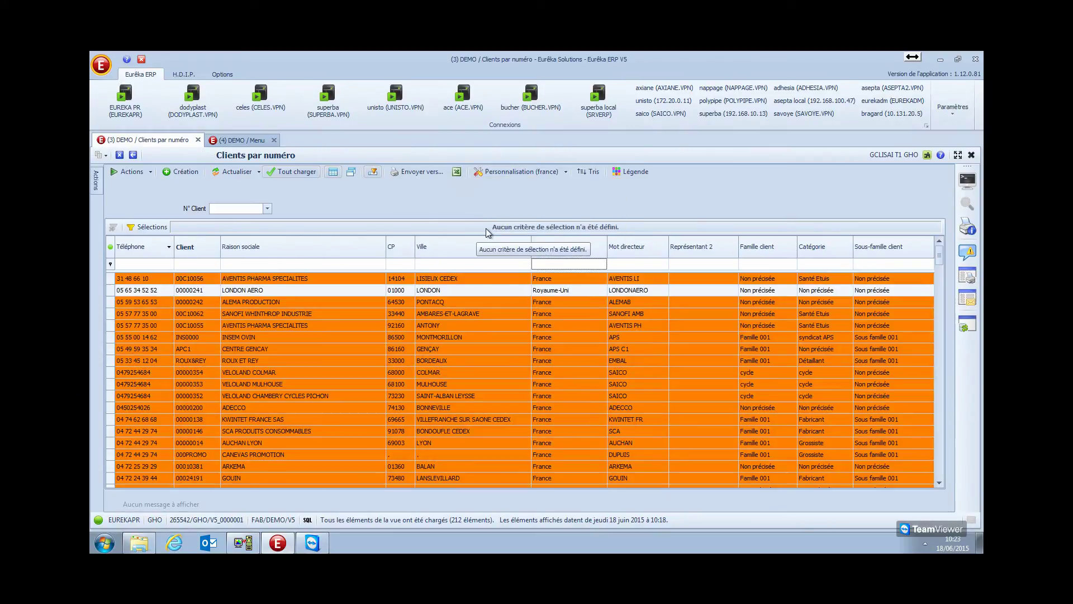
{"action": "left_click", "coordinate": [556, 171]}
{"action": "left_click", "coordinate": [524, 196]}
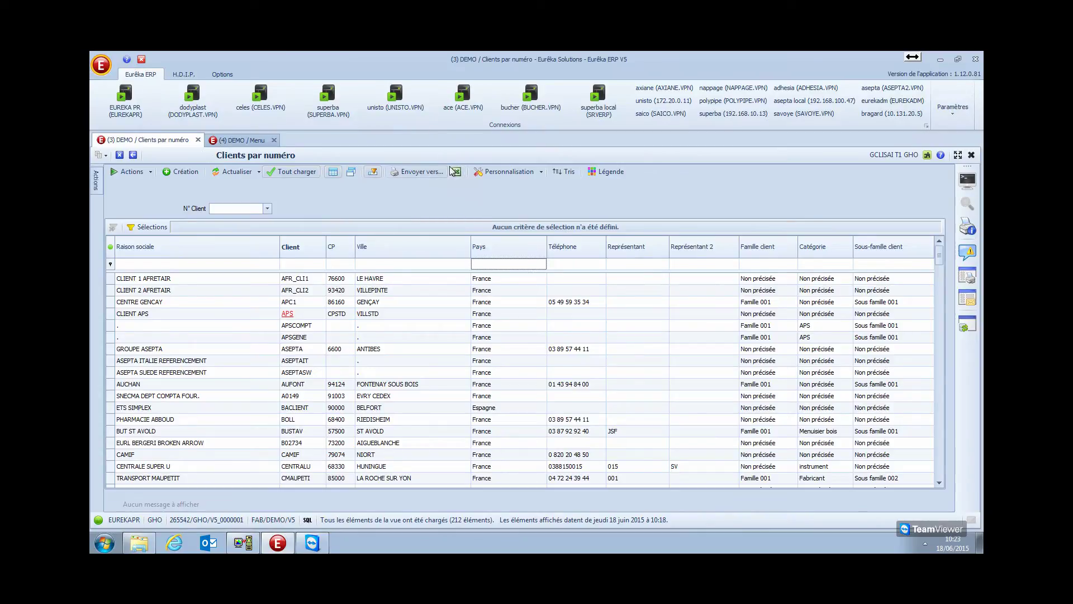
Export the customer list to Excel and close the exported workbook
{"action": "left_click", "coordinate": [456, 172]}
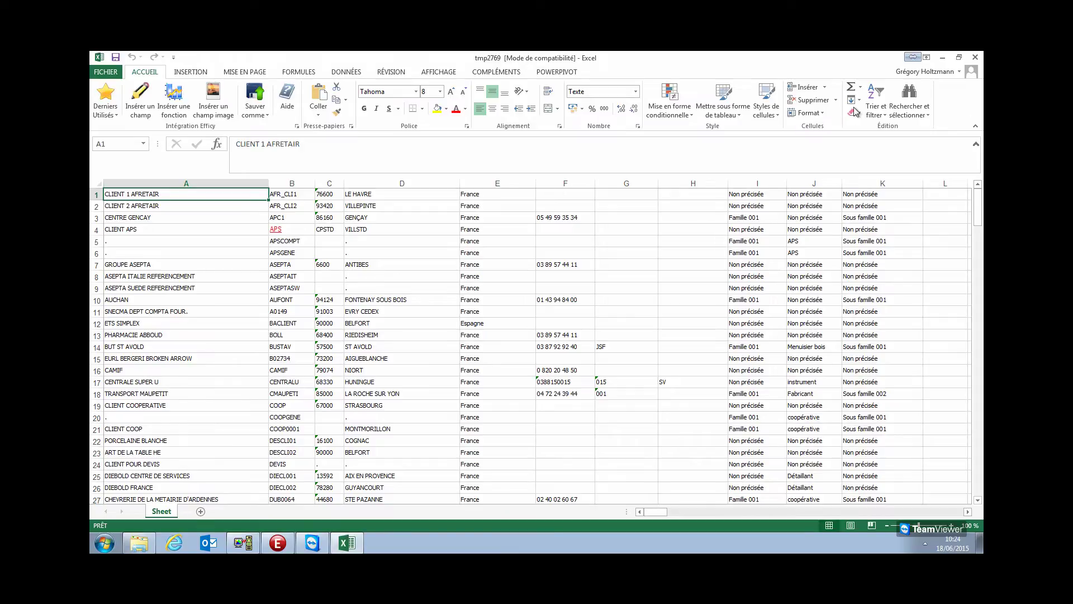
{"action": "left_click", "coordinate": [976, 57]}
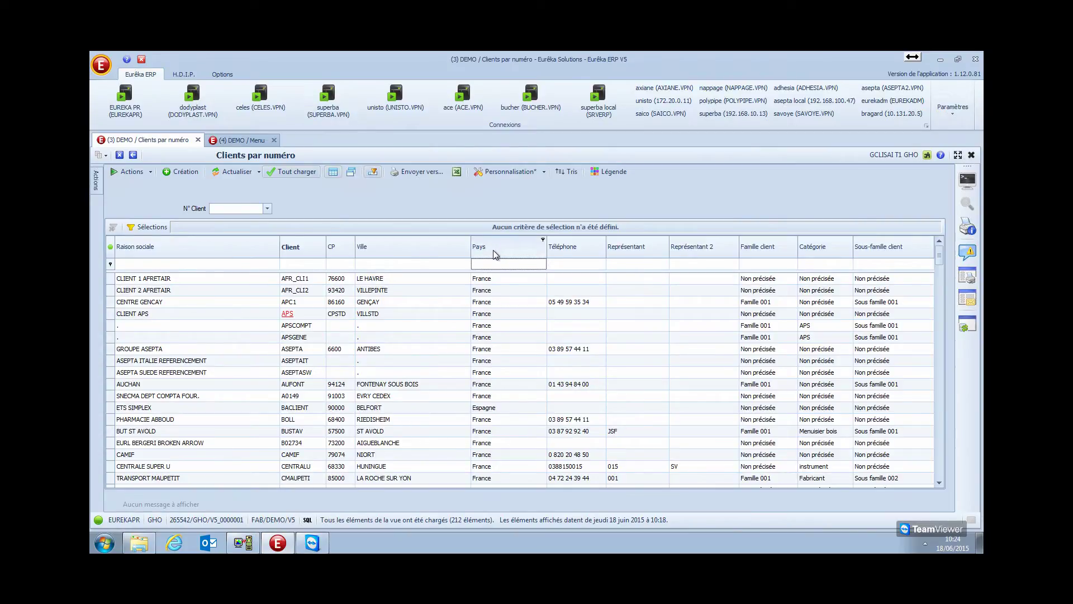
Group the customer list by the Pays column and look through the country groups
{"action": "left_click_drag", "start_coordinate": [492, 250], "coordinate": [259, 242]}
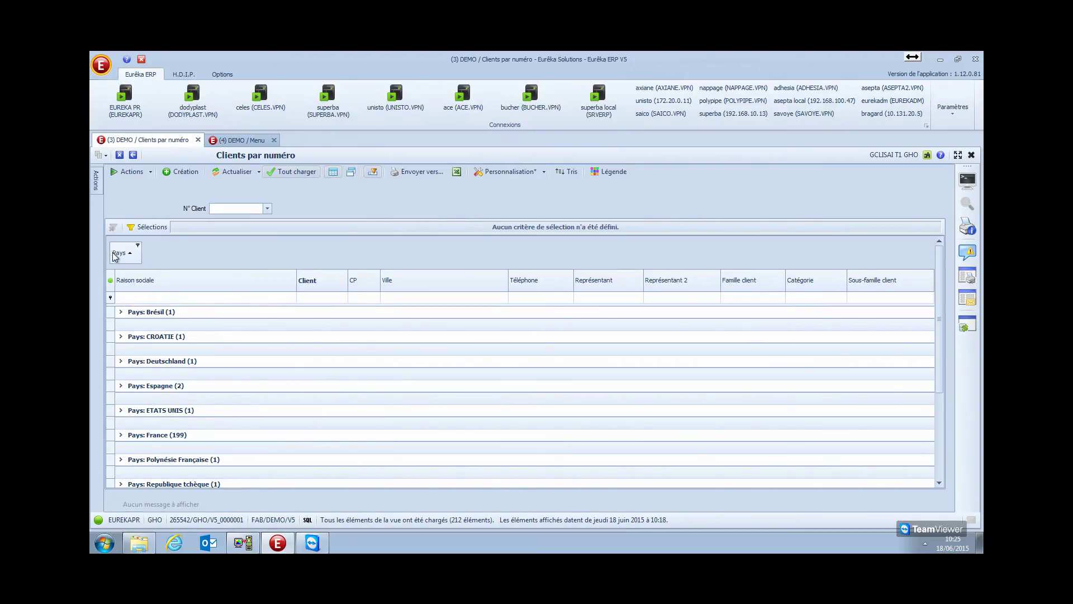
{"action": "scroll", "coordinate": [142, 338], "scroll_direction": "down", "scroll_amount": 2}
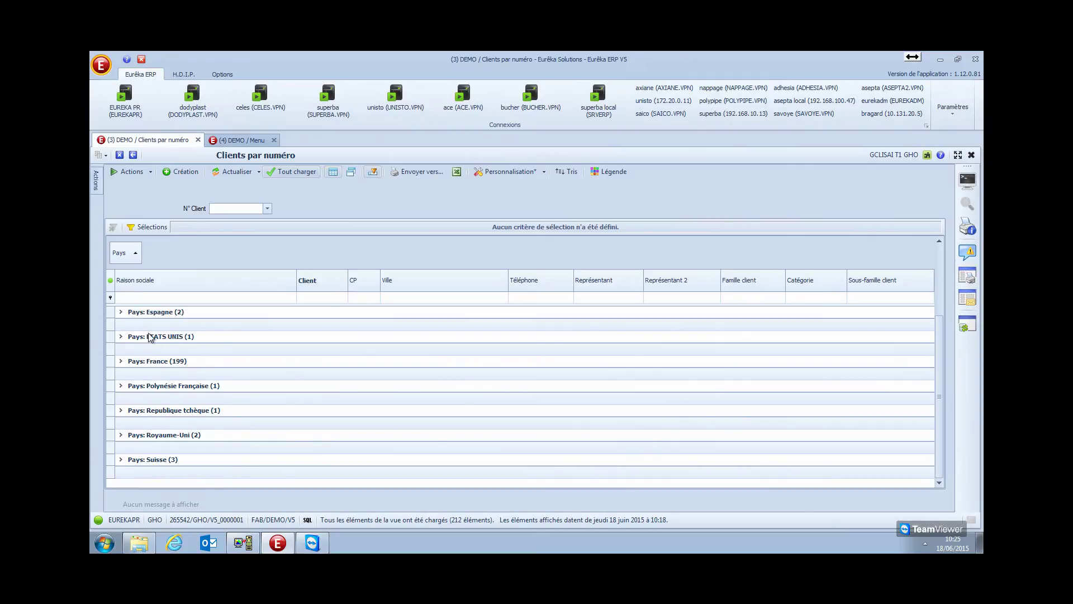
{"action": "scroll", "coordinate": [124, 370], "scroll_direction": "up", "scroll_amount": 2}
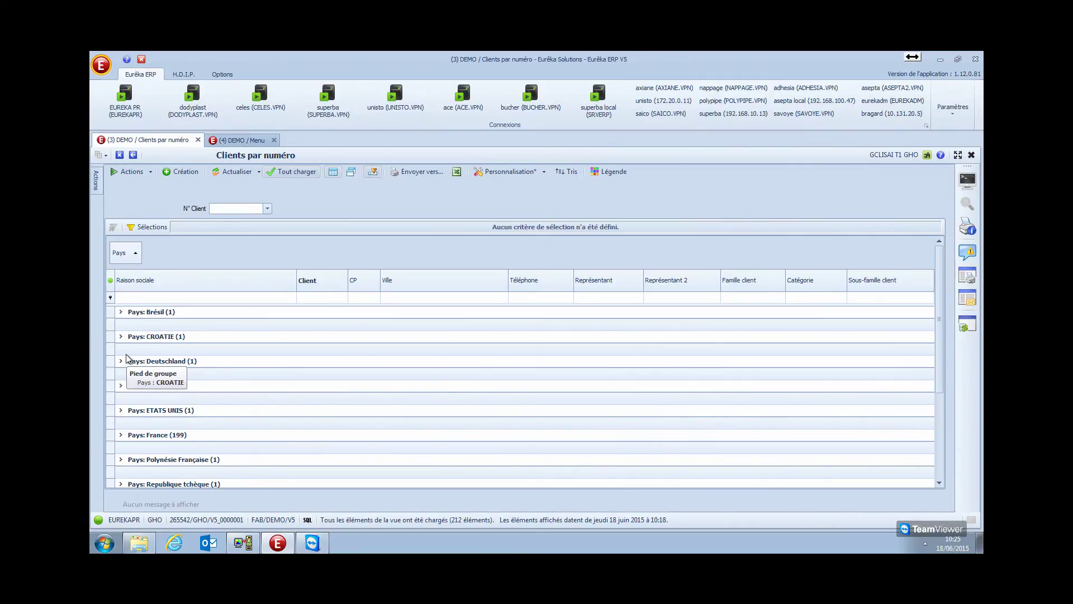
{"action": "scroll", "coordinate": [124, 370], "scroll_direction": "down", "scroll_amount": 2}
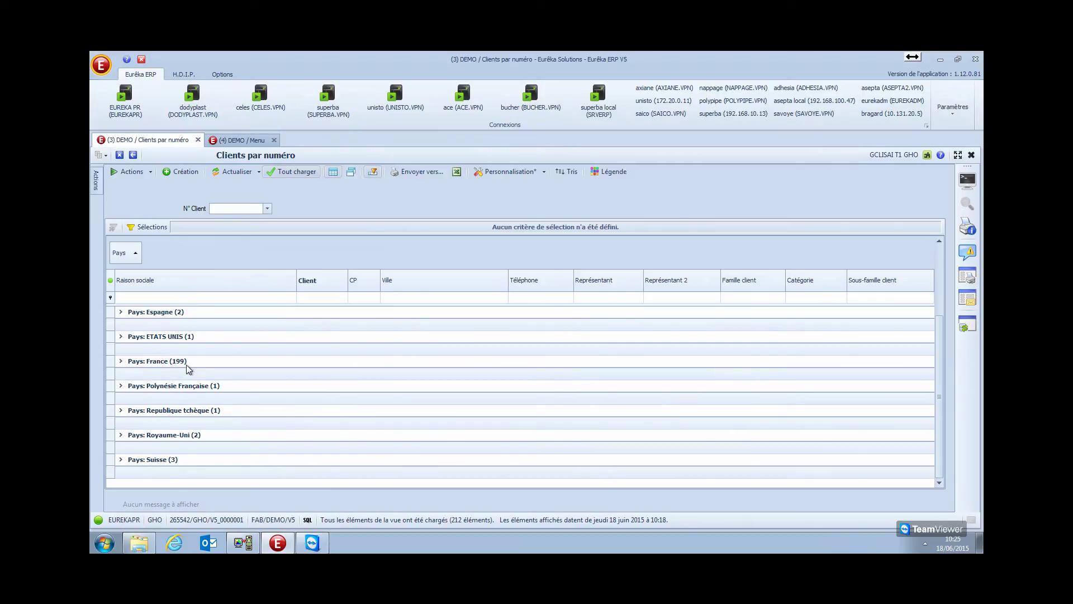
Expand the France group, browse its customers, and collapse the group again
{"action": "left_click", "coordinate": [120, 362]}
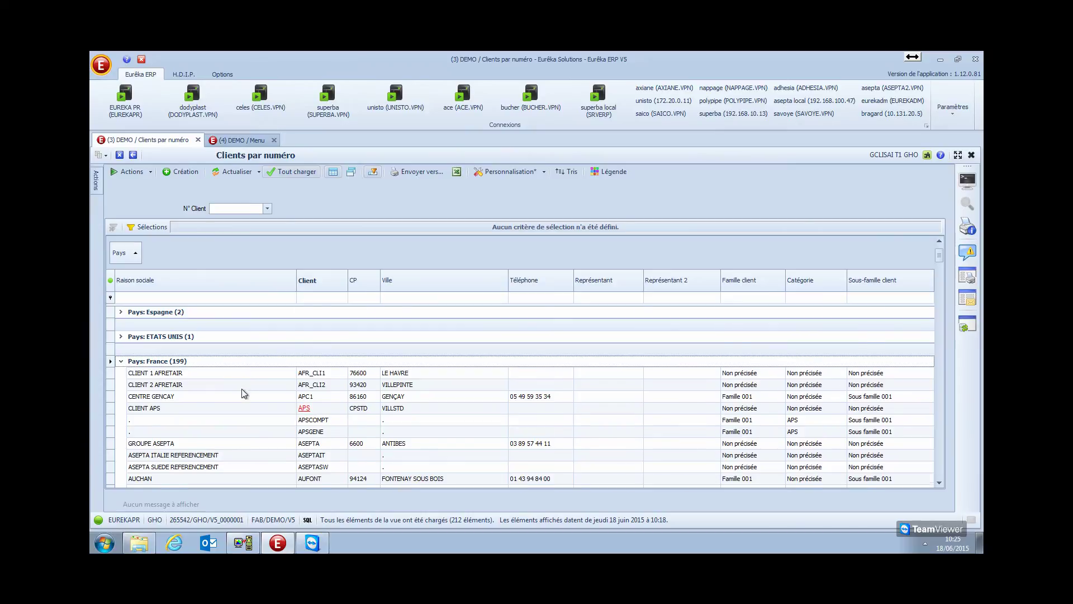
{"action": "scroll", "coordinate": [240, 391], "scroll_direction": "down", "scroll_amount": 3}
{"action": "scroll", "coordinate": [240, 388], "scroll_direction": "up", "scroll_amount": 8}
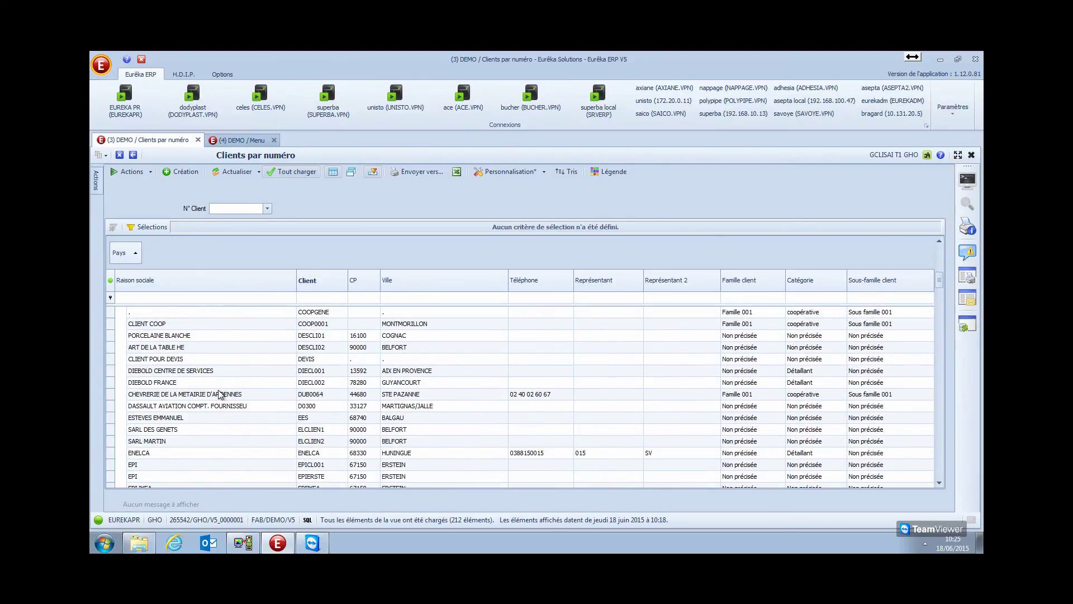
{"action": "left_click", "coordinate": [122, 435]}
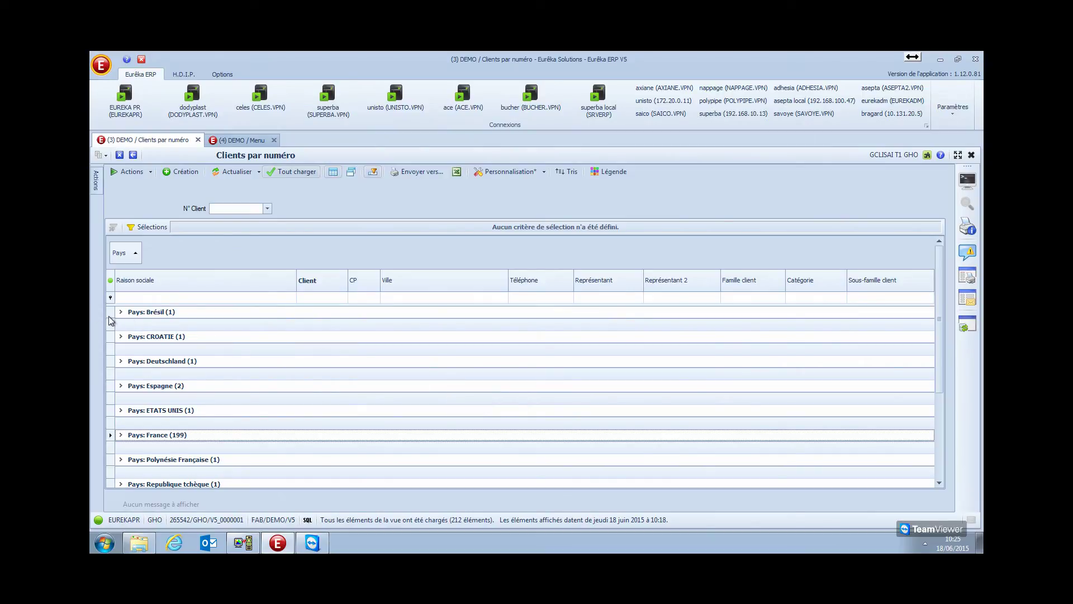
Ungroup the customer list from the Pays column
{"action": "right_click", "coordinate": [115, 254]}
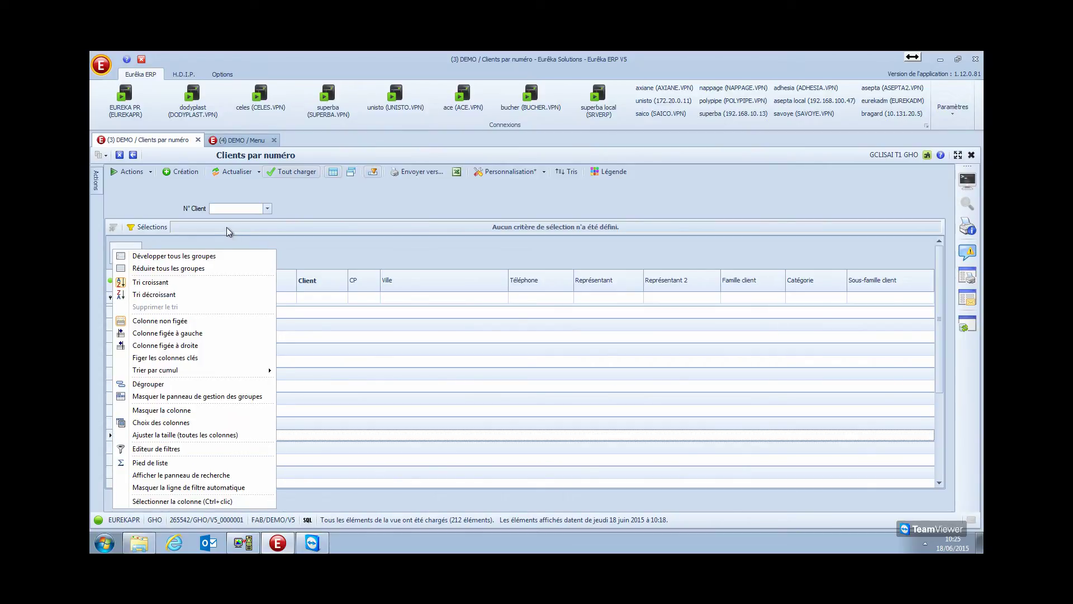
{"action": "left_click", "coordinate": [154, 242]}
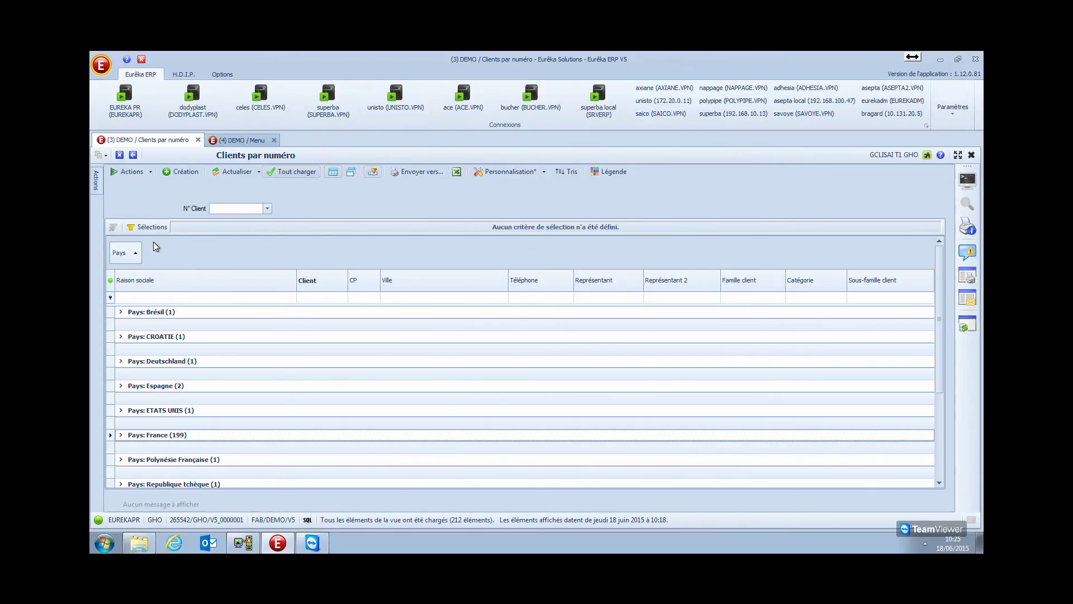
{"action": "right_click", "coordinate": [116, 251]}
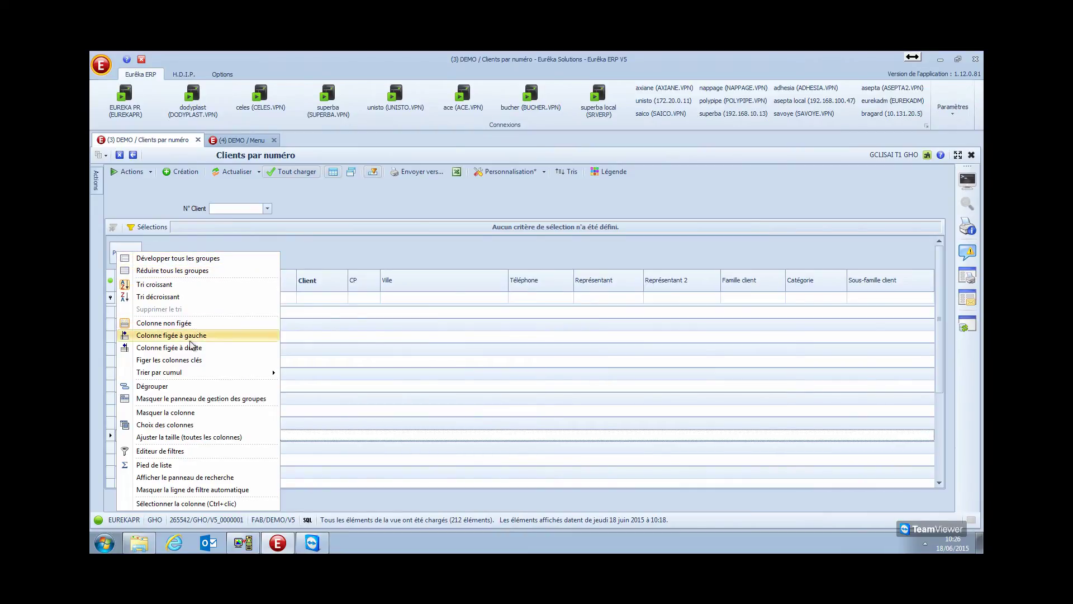
{"action": "left_click", "coordinate": [170, 388]}
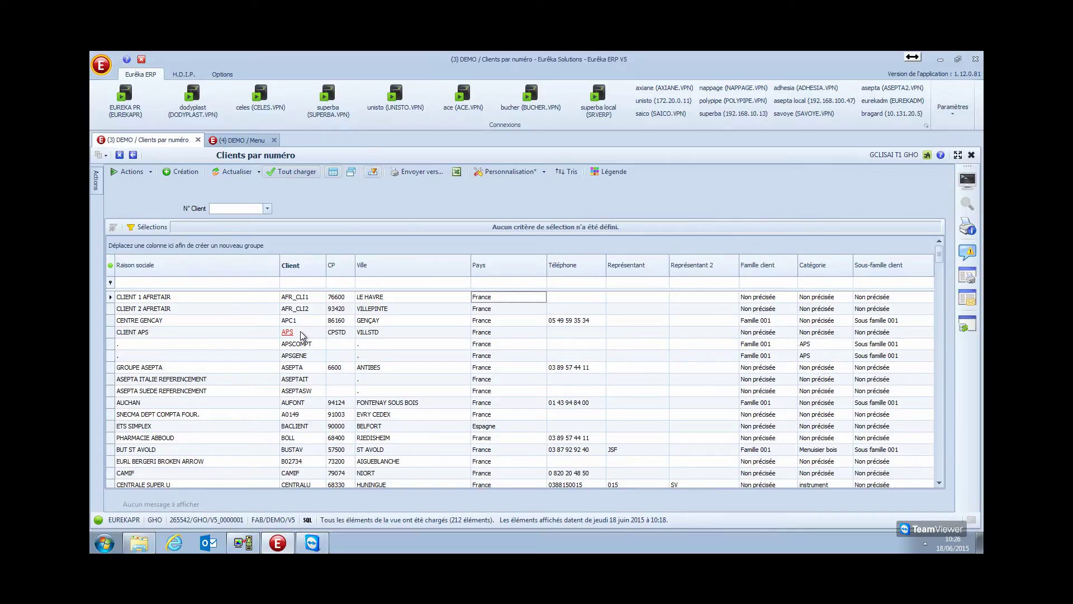
Filter the Raison sociale column on arpe and open the matching customer's record
{"action": "left_click", "coordinate": [213, 283]}
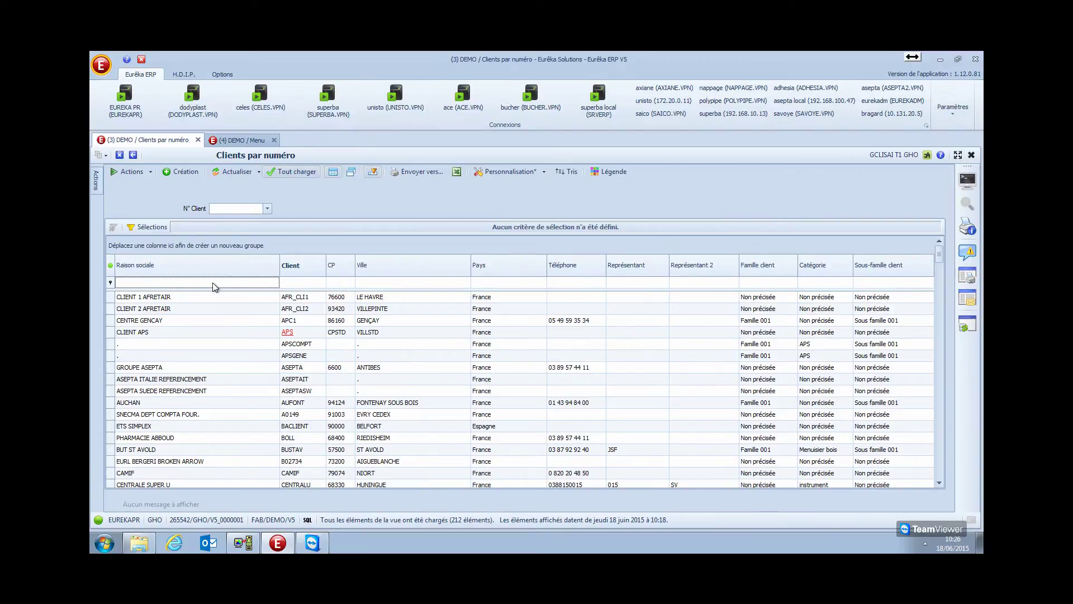
{"action": "type", "text": "arpe"}
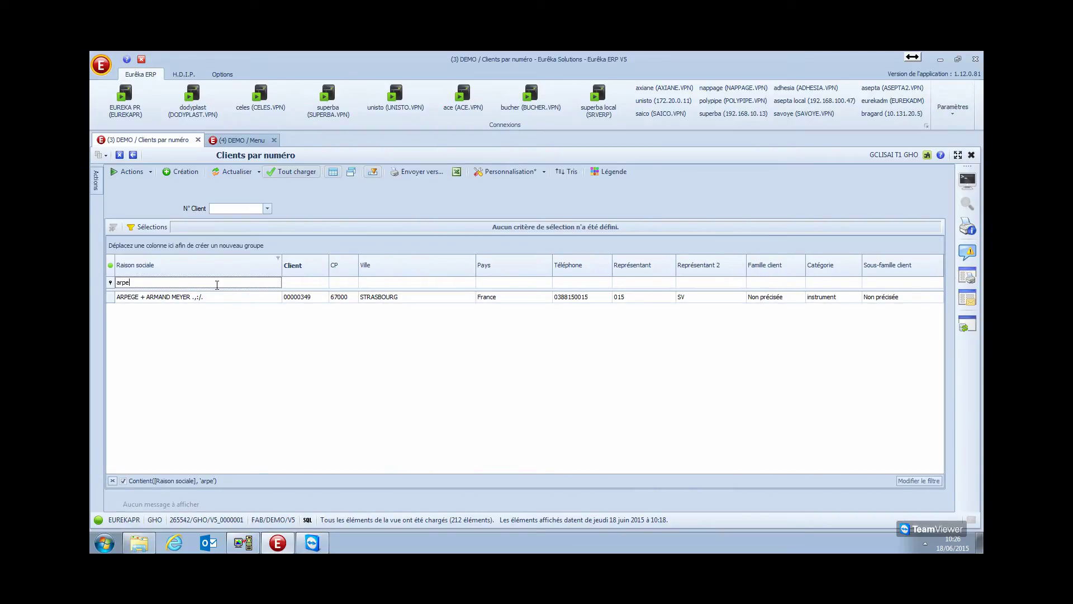
{"action": "left_click", "coordinate": [186, 300]}
{"action": "double_click", "coordinate": [184, 299]}
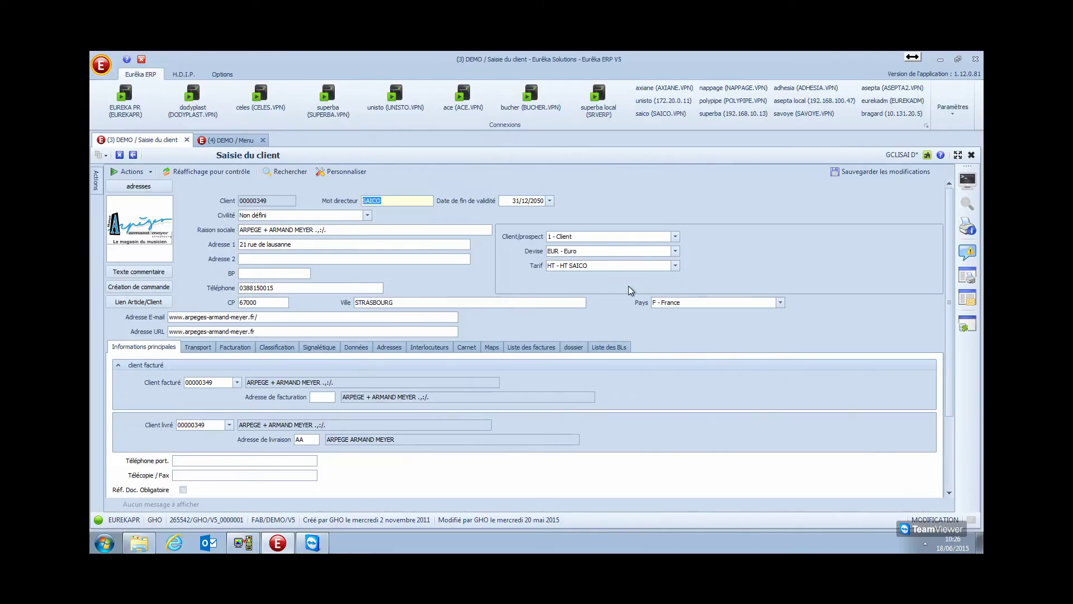
View the customer's address in the record's Maps section, and return to the customer list without saving
{"action": "scroll", "coordinate": [363, 232], "scroll_direction": "down", "scroll_amount": 2}
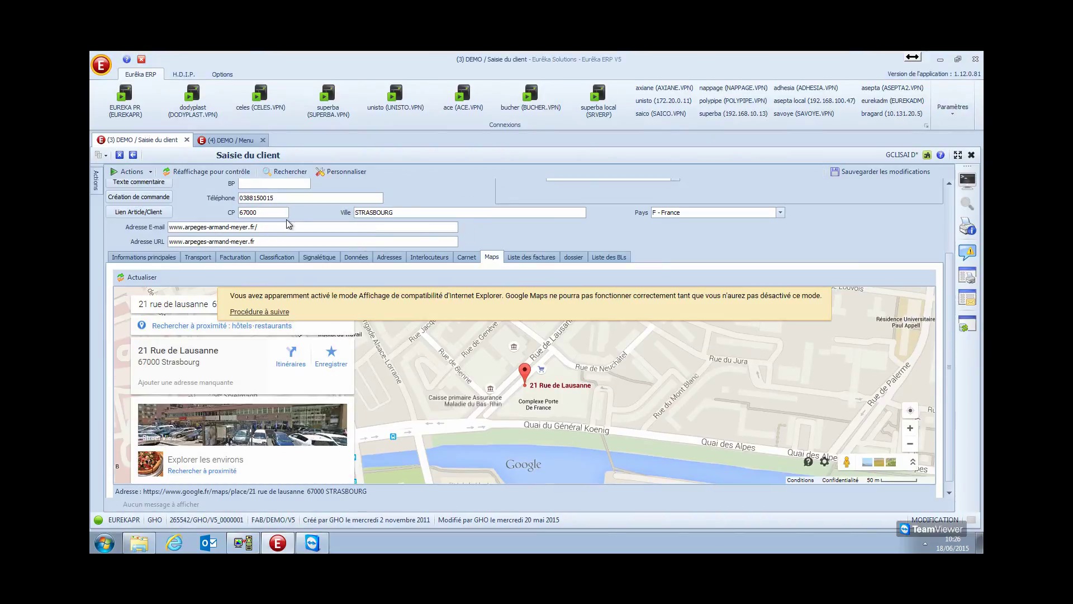
{"action": "left_click", "coordinate": [133, 156]}
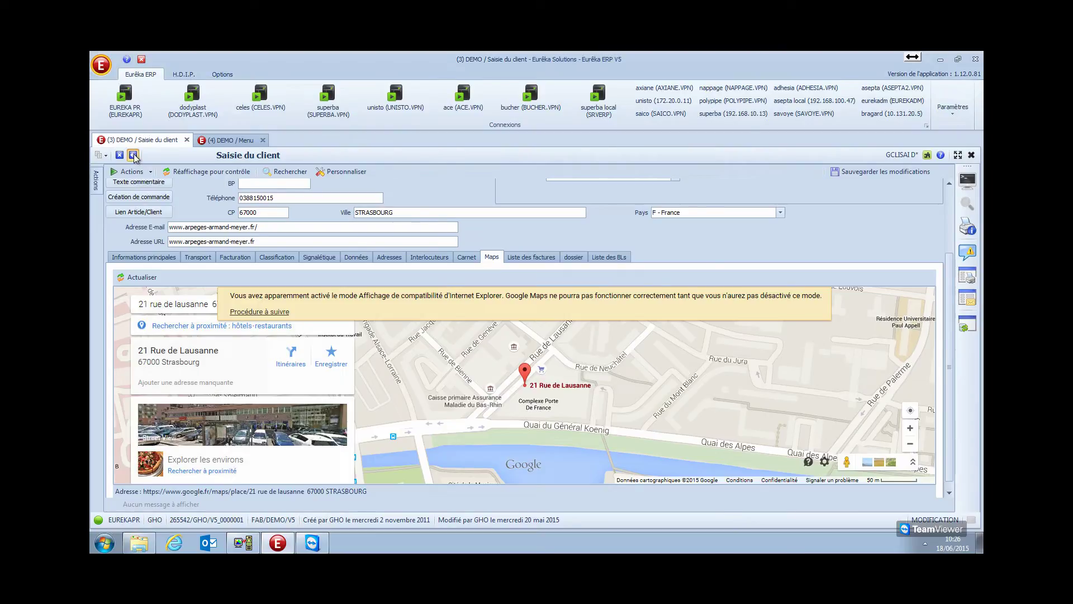
{"action": "left_click", "coordinate": [550, 310]}
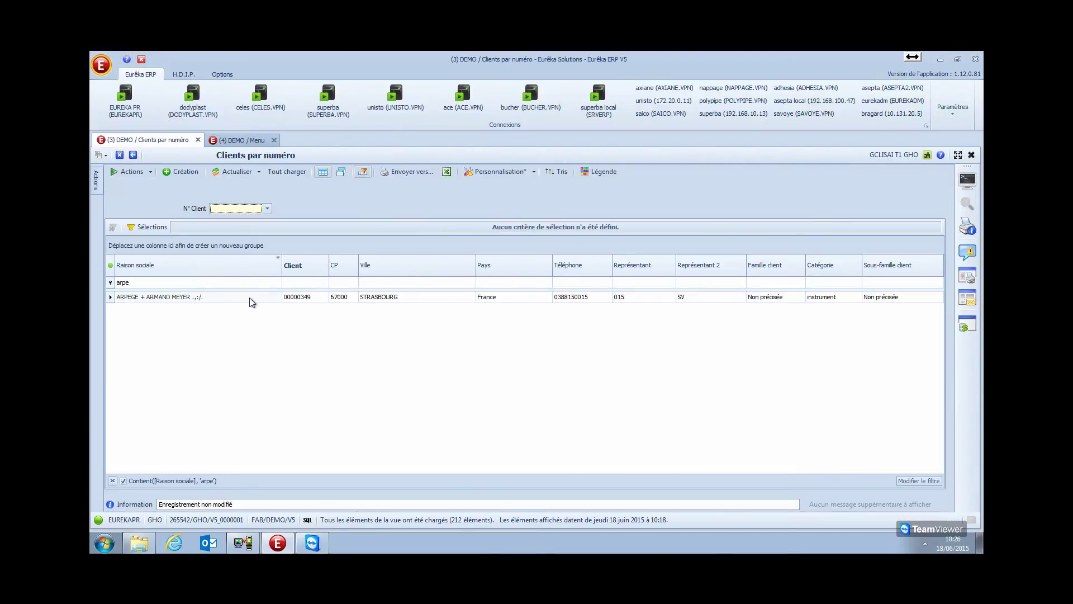
Review the actions available for the filtered customer row, including the libres, standard and systématiques groups, and reopen the customer's record
{"action": "right_click", "coordinate": [232, 299]}
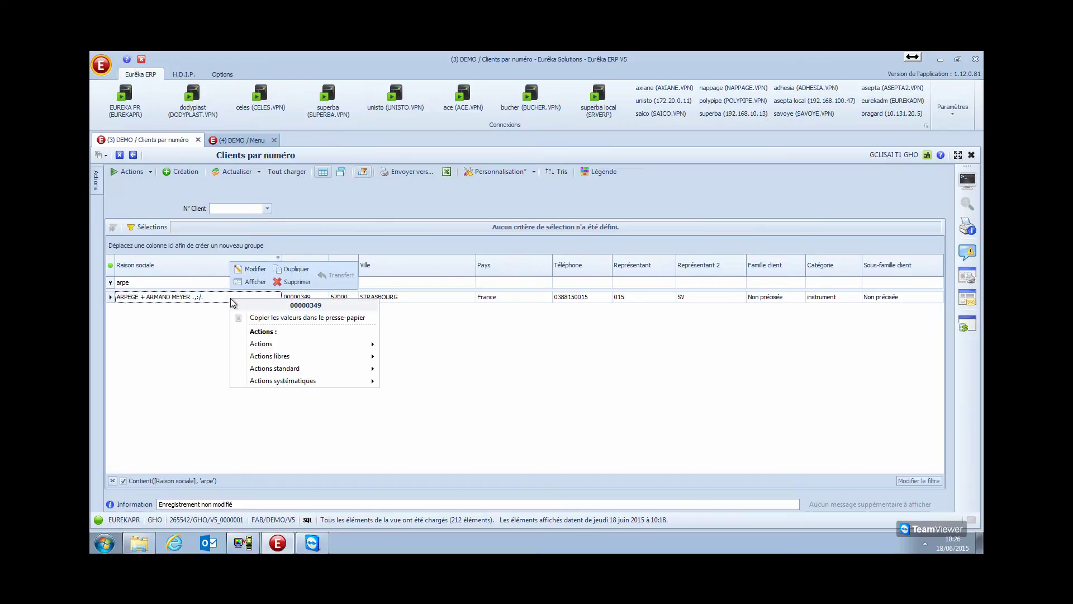
{"action": "right_click", "coordinate": [137, 297]}
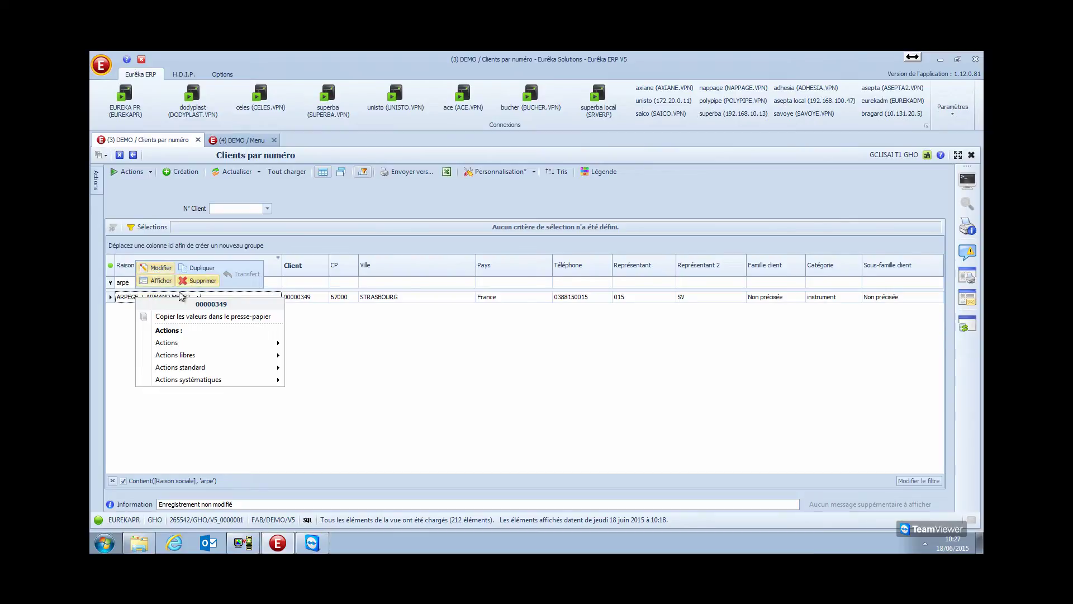
{"action": "mouse_move", "coordinate": [168, 342]}
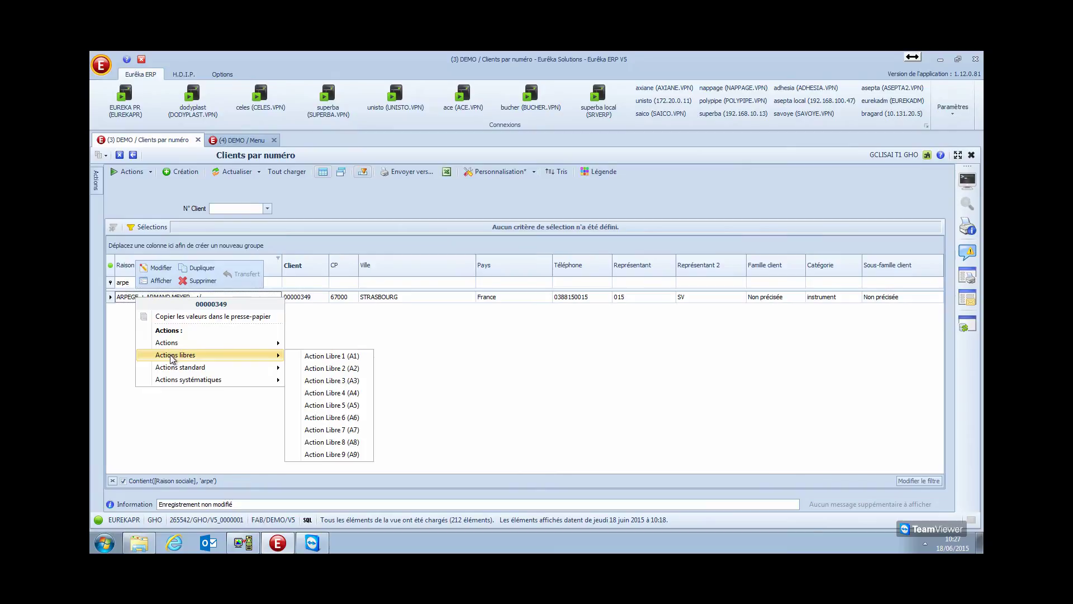
{"action": "mouse_move", "coordinate": [171, 373]}
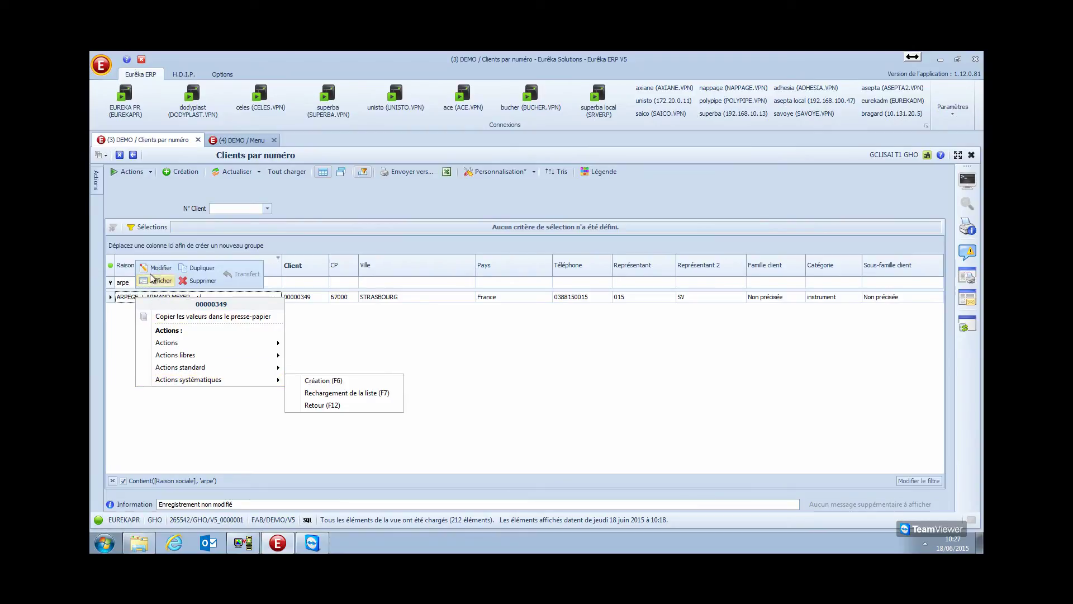
{"action": "right_click", "coordinate": [127, 298]}
{"action": "left_click", "coordinate": [141, 283]}
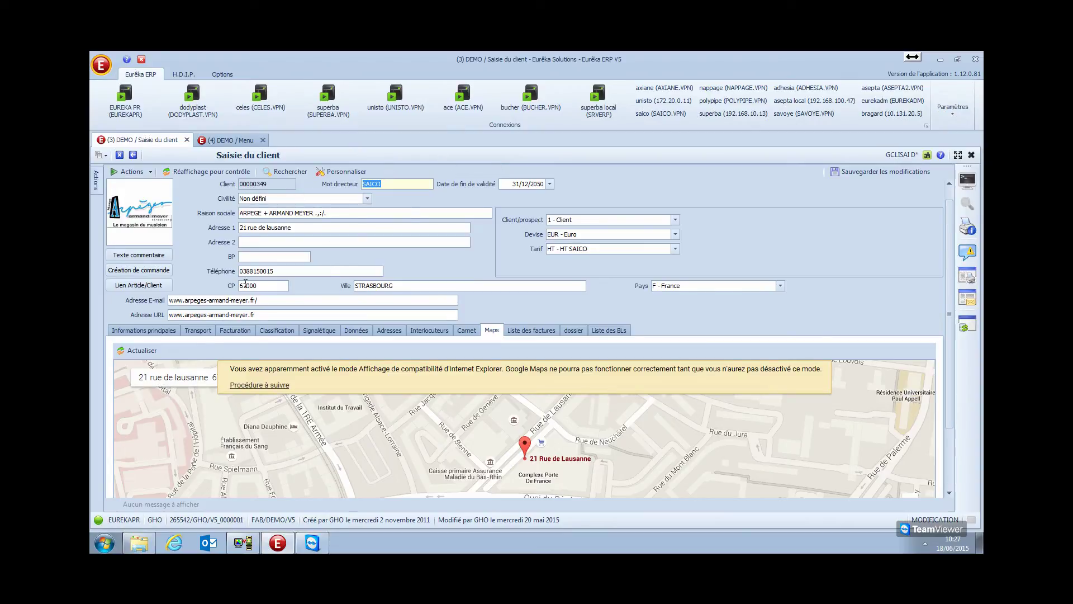
Look through the record's Informations principales, Transport, Facturation, Classification and Signalétique sections, and return to Informations principales
{"action": "left_click", "coordinate": [134, 329]}
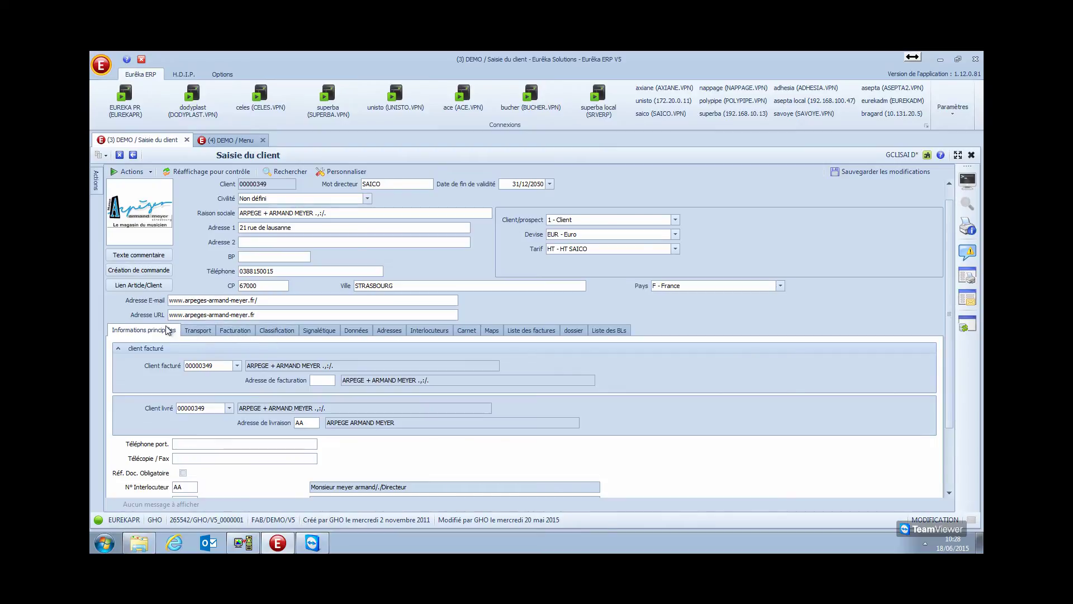
{"action": "left_click", "coordinate": [210, 330]}
{"action": "left_click", "coordinate": [243, 330]}
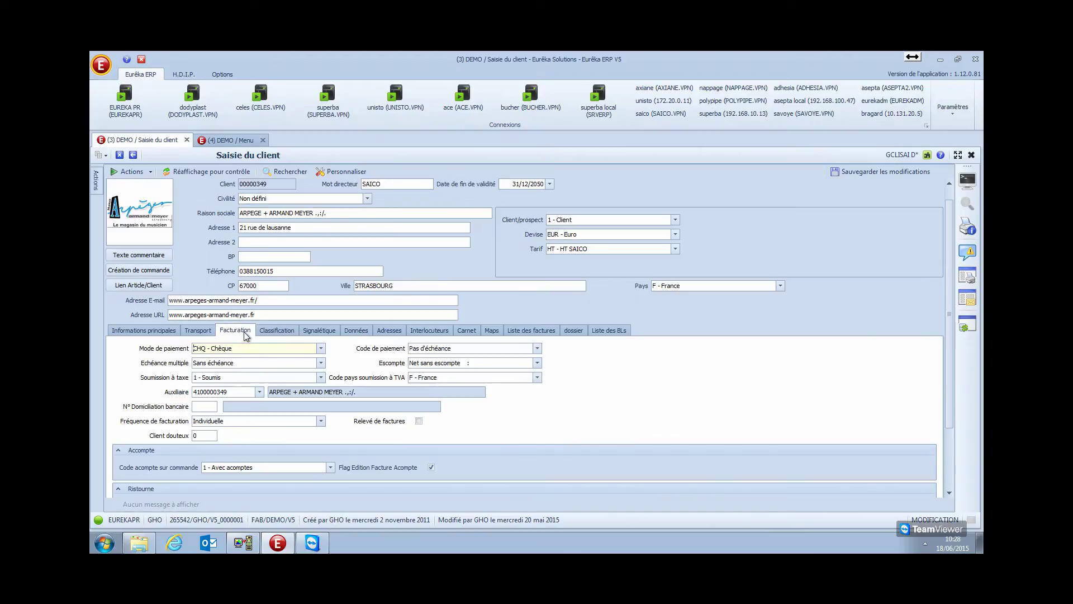
{"action": "left_click", "coordinate": [276, 330]}
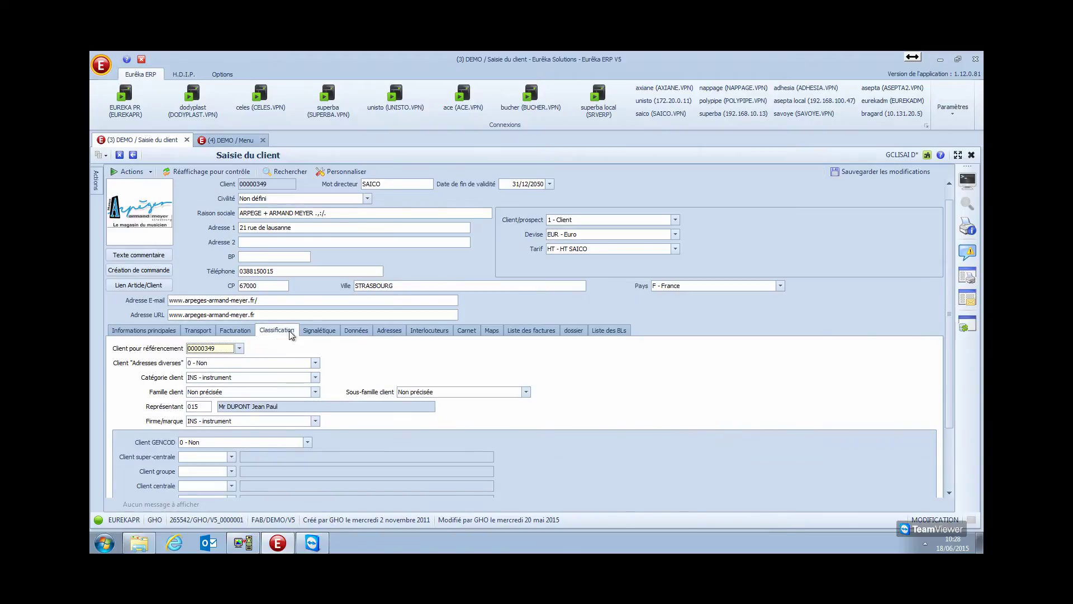
{"action": "left_click", "coordinate": [319, 331]}
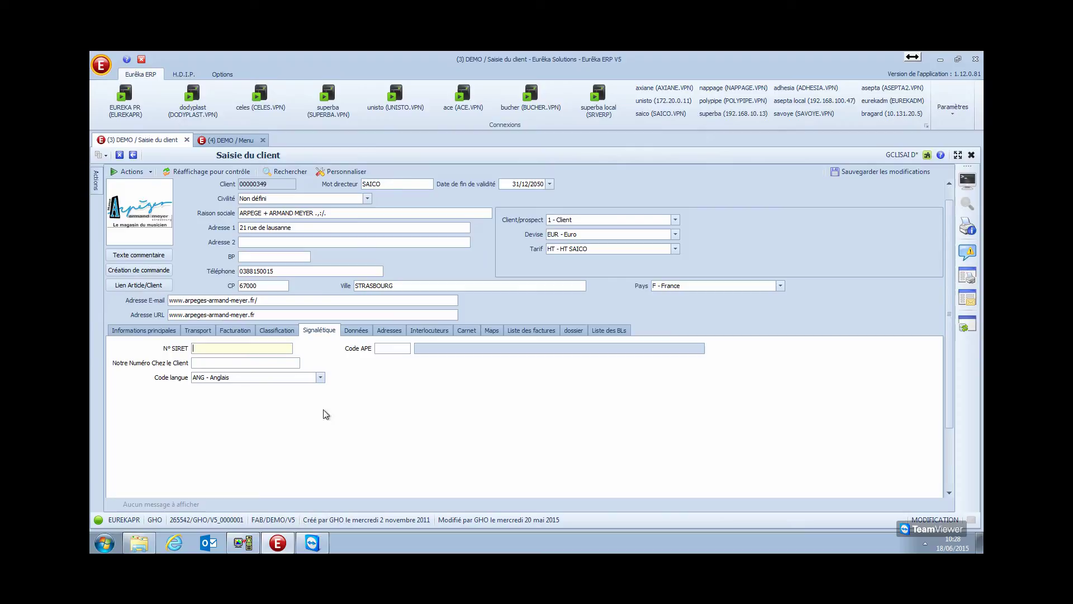
{"action": "left_click", "coordinate": [163, 331]}
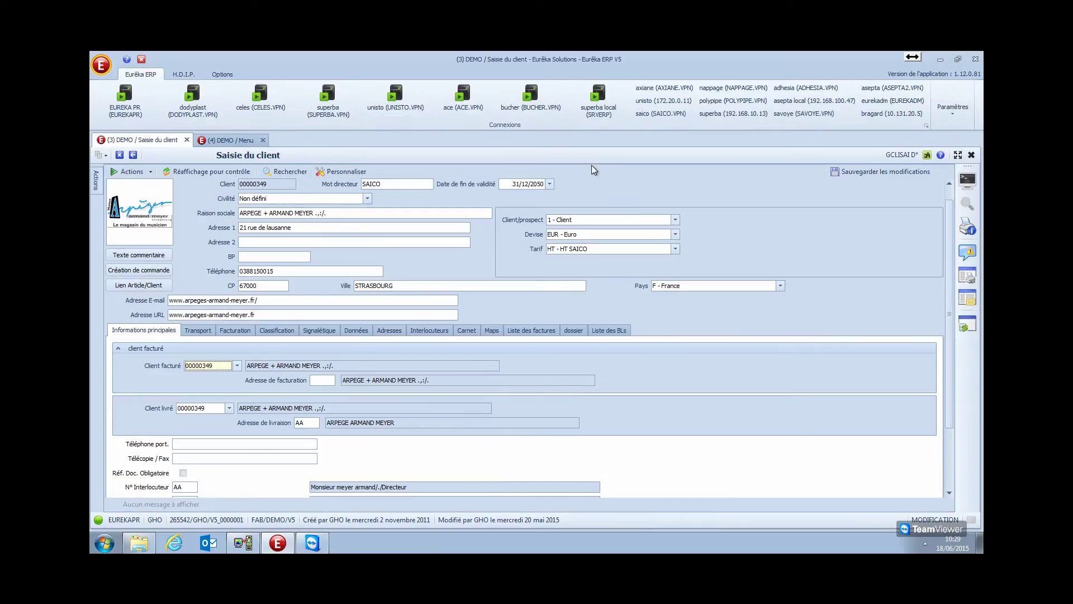
Start personalising the customer record's layout and hide the Civilité field
{"action": "left_click", "coordinate": [353, 170]}
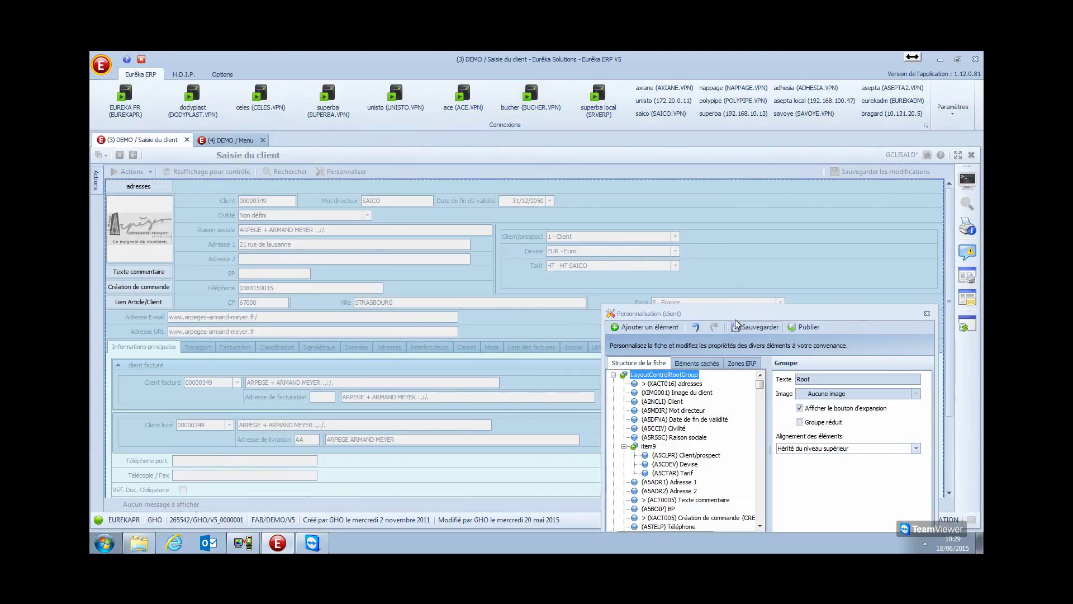
{"action": "left_click_drag", "start_coordinate": [737, 314], "coordinate": [713, 233]}
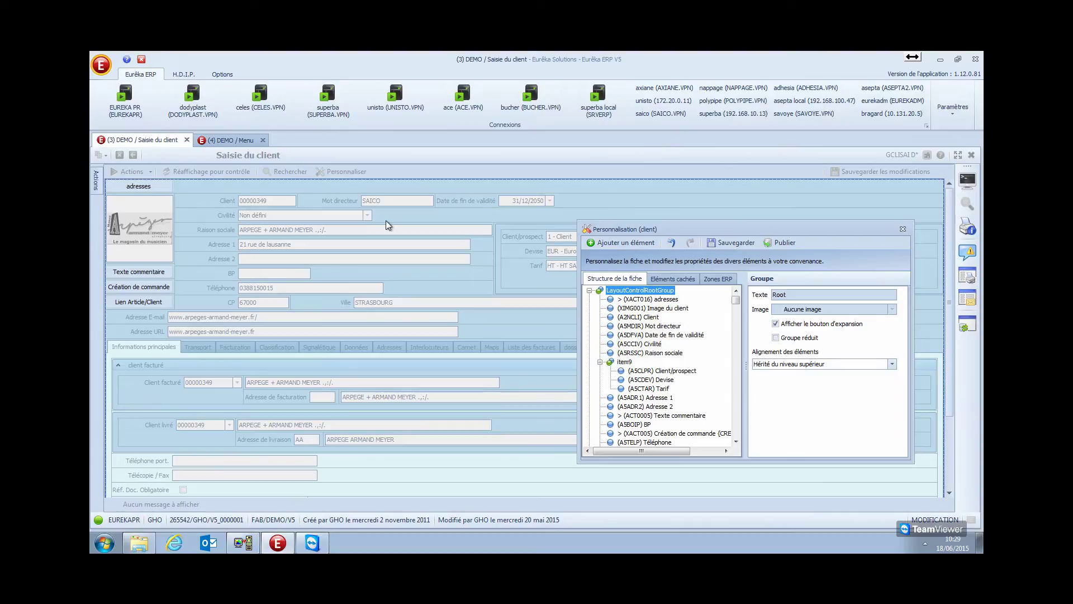
{"action": "left_click", "coordinate": [216, 214]}
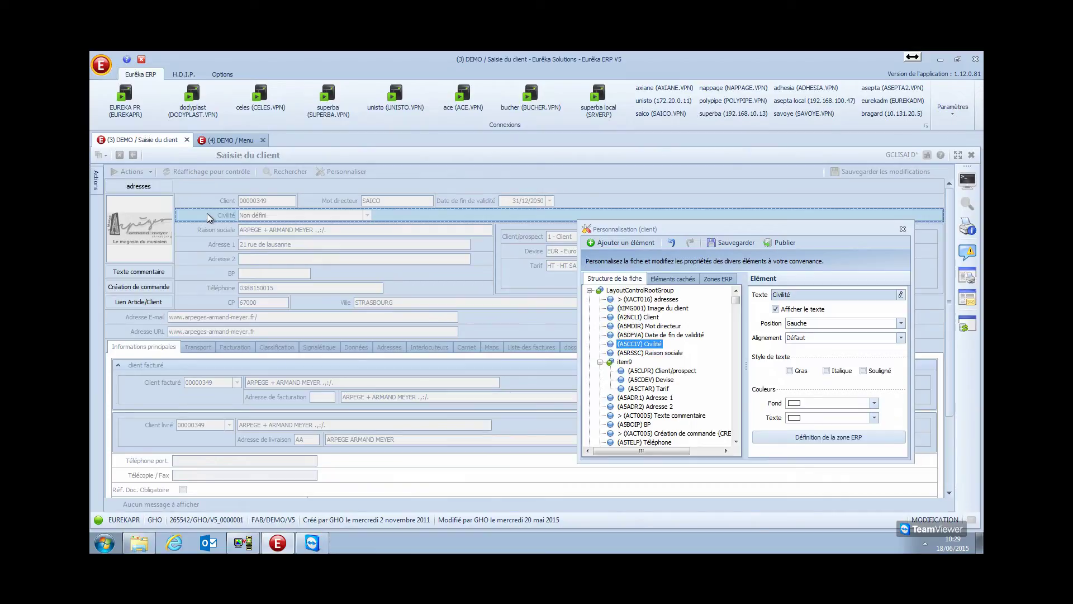
{"action": "key", "text": "Delete"}
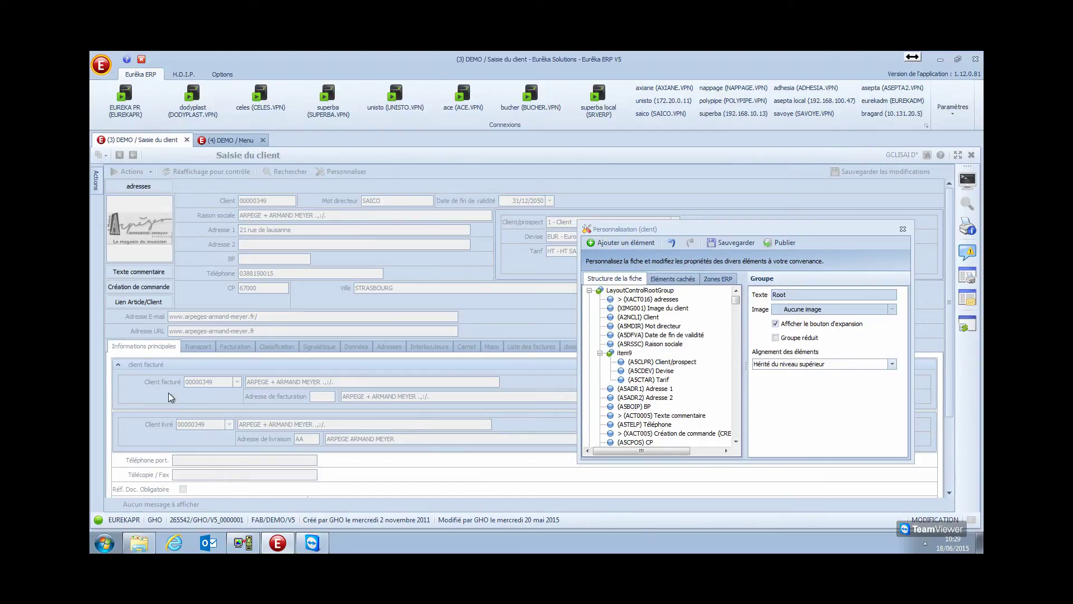
Move the Téléphone port. field beside the Téléphone field, and display the record's Transport and Facturation sections
{"action": "left_click", "coordinate": [128, 462]}
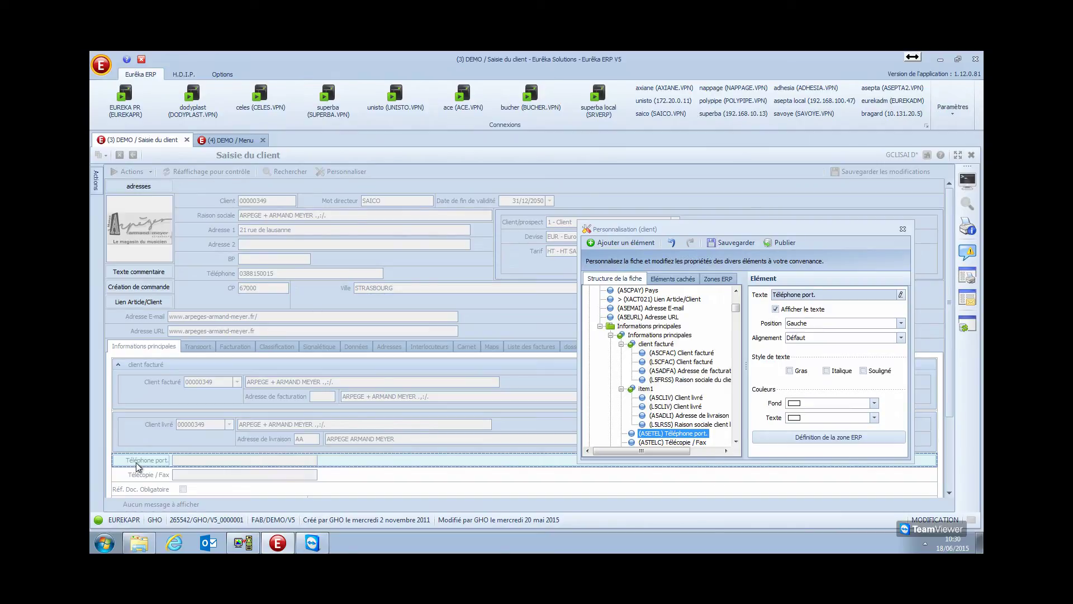
{"action": "left_click_drag", "start_coordinate": [139, 466], "coordinate": [414, 274]}
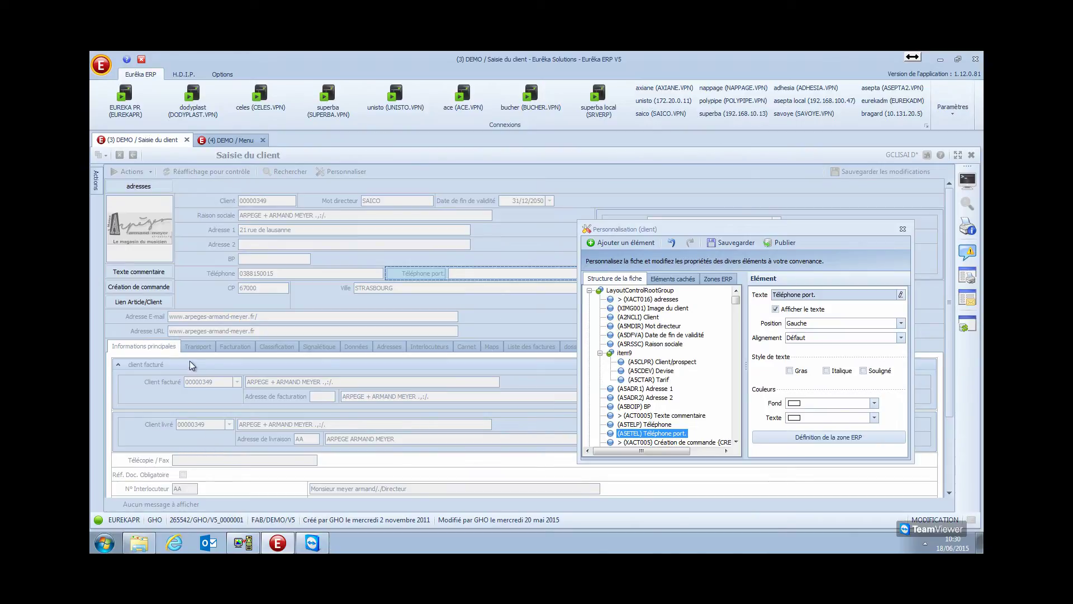
{"action": "left_click", "coordinate": [192, 346]}
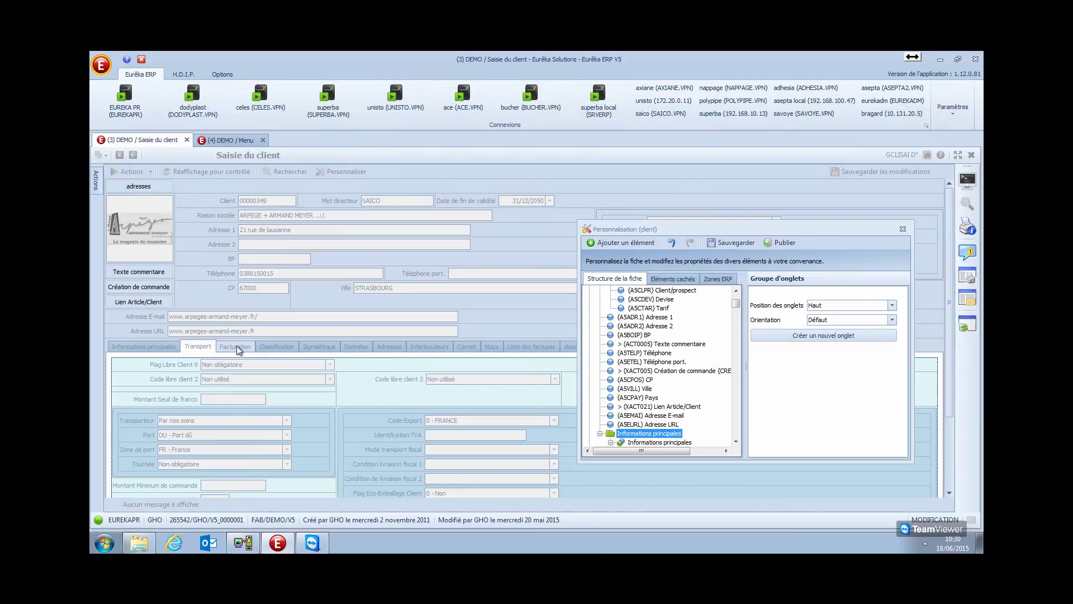
{"action": "left_click", "coordinate": [235, 347]}
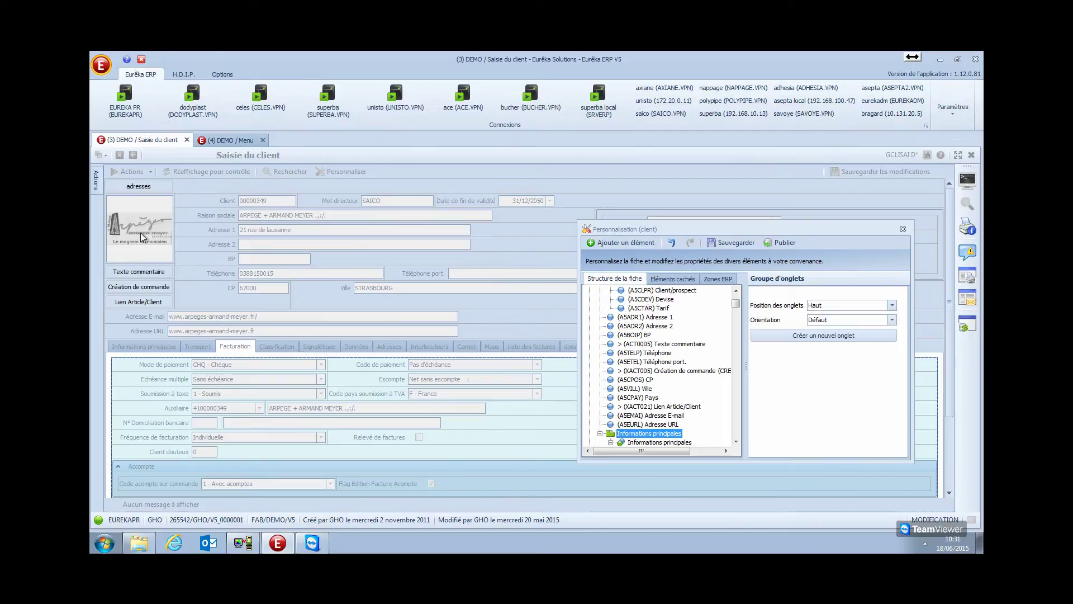
Review the element types that can be added to the record and the layout options for the customer image
{"action": "left_click", "coordinate": [624, 241]}
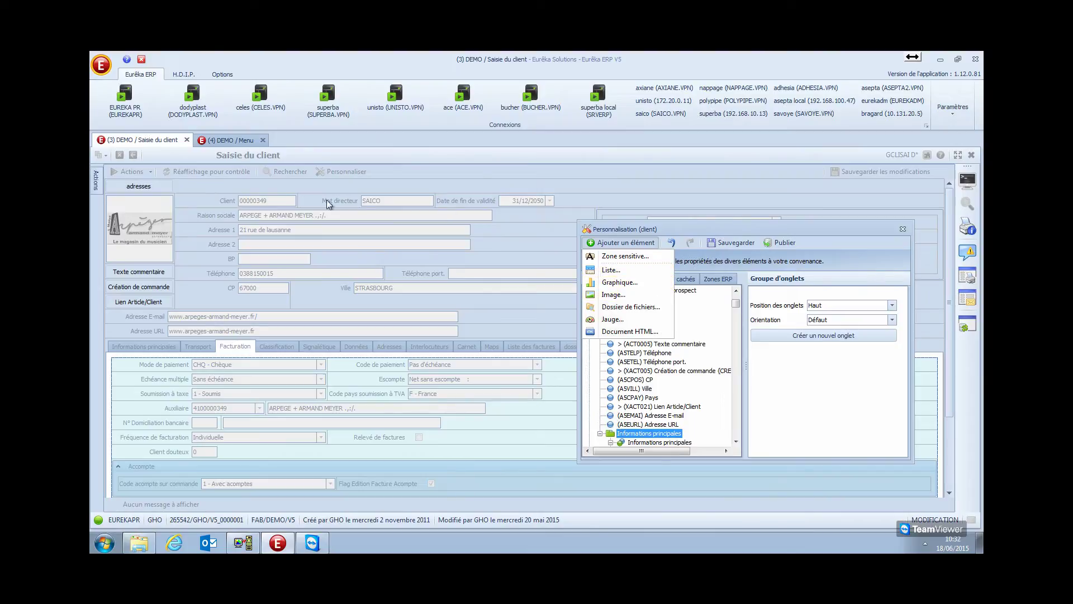
{"action": "left_click", "coordinate": [139, 220]}
{"action": "right_click", "coordinate": [140, 221]}
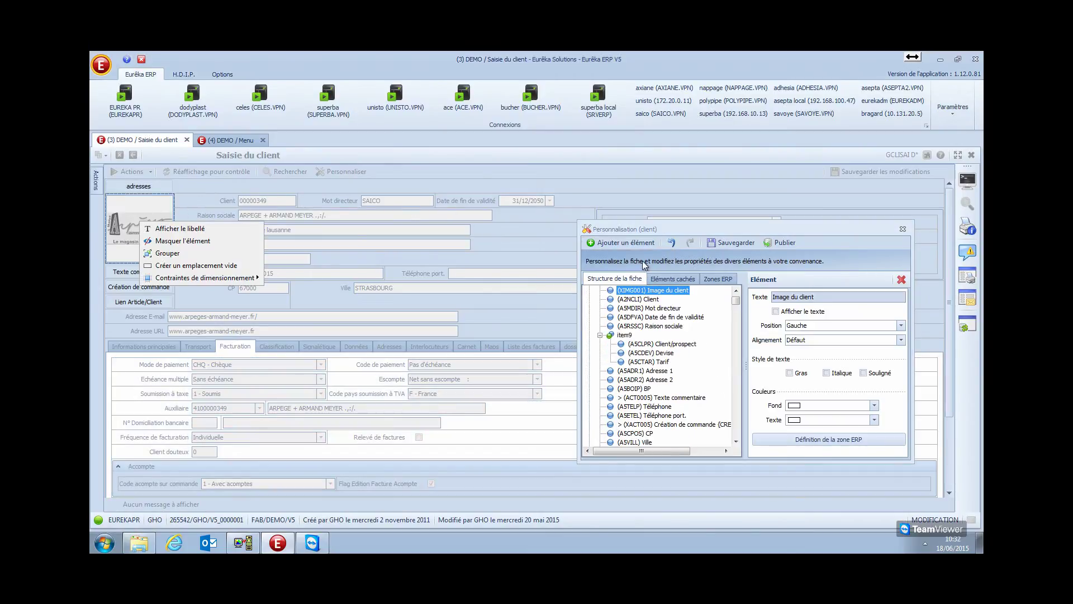
{"action": "left_click", "coordinate": [601, 244]}
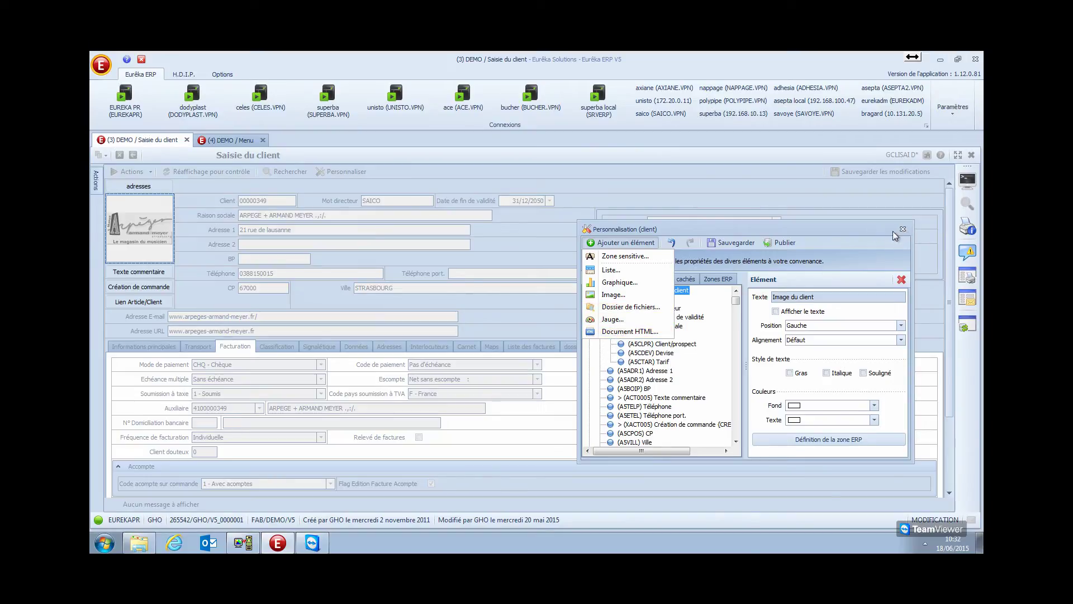
{"action": "left_click", "coordinate": [689, 266]}
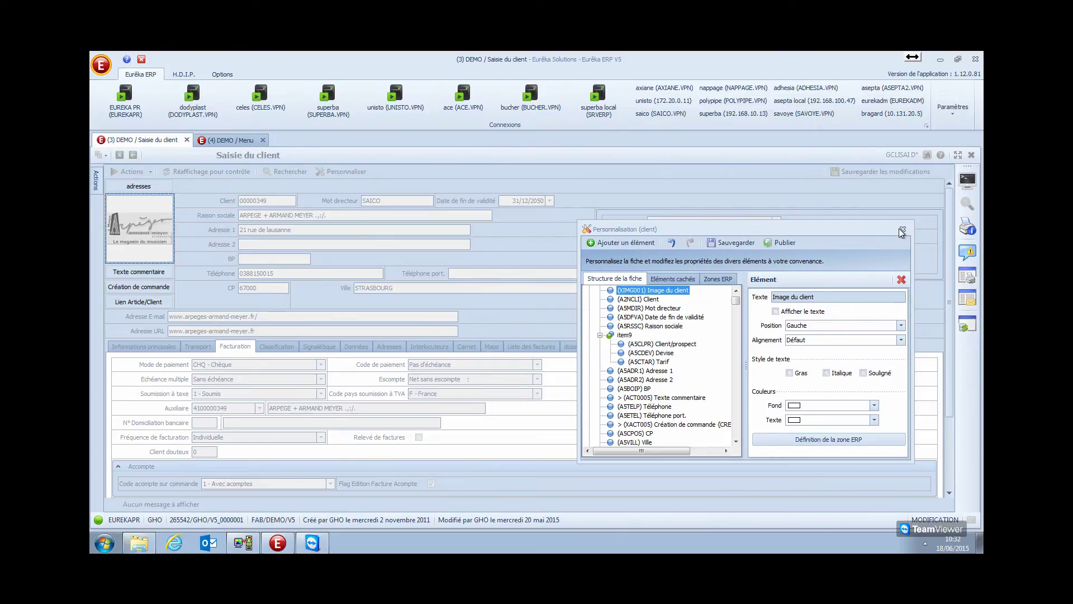
Try to publish the personalised customer record layout to the server
{"action": "left_click", "coordinate": [778, 245]}
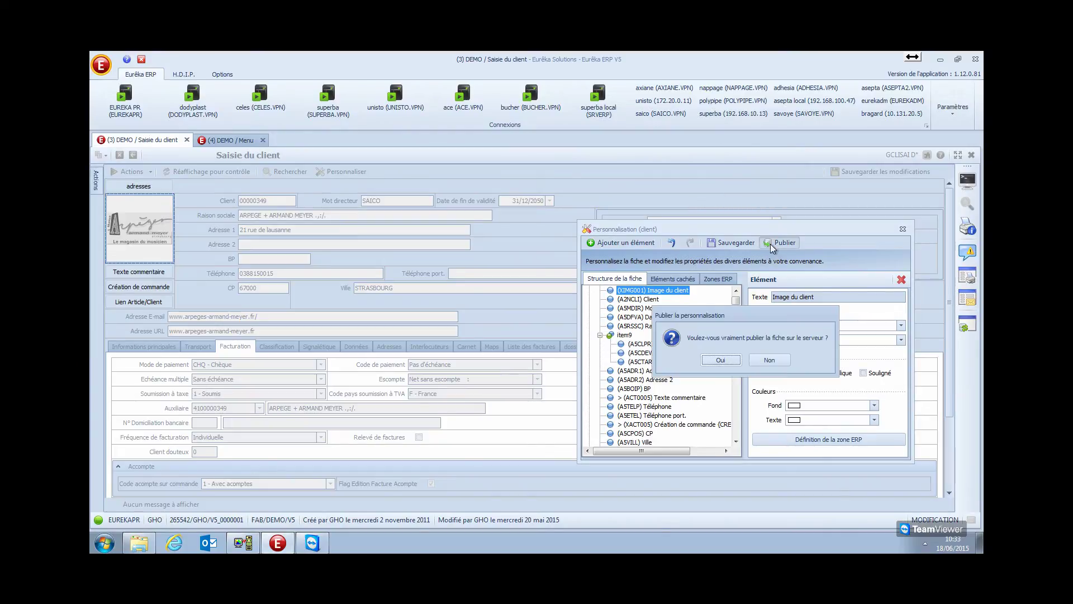
{"action": "left_click", "coordinate": [767, 360]}
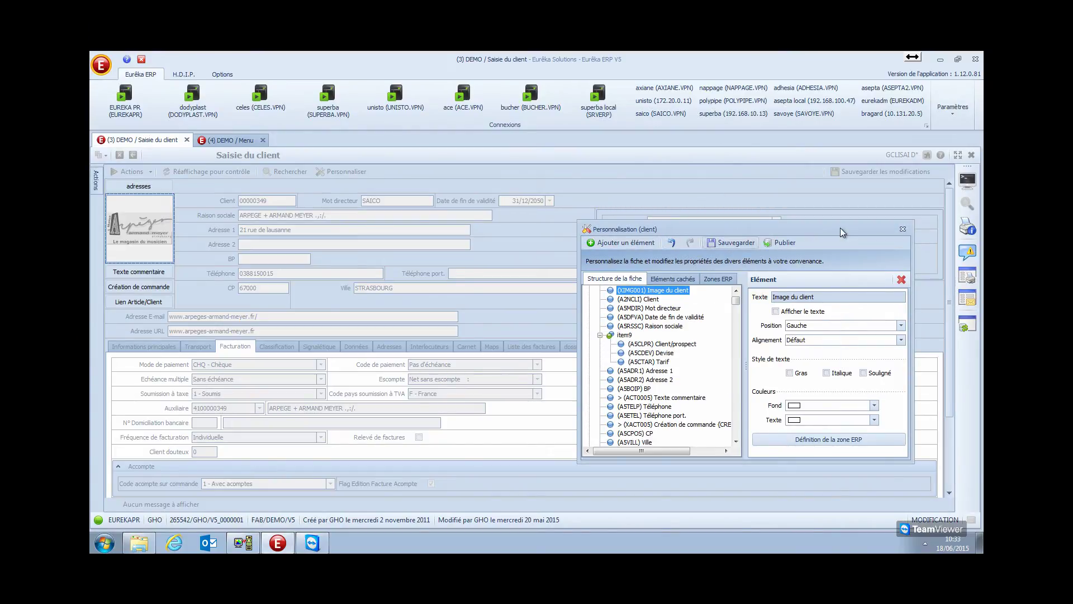
{"action": "left_click", "coordinate": [902, 230]}
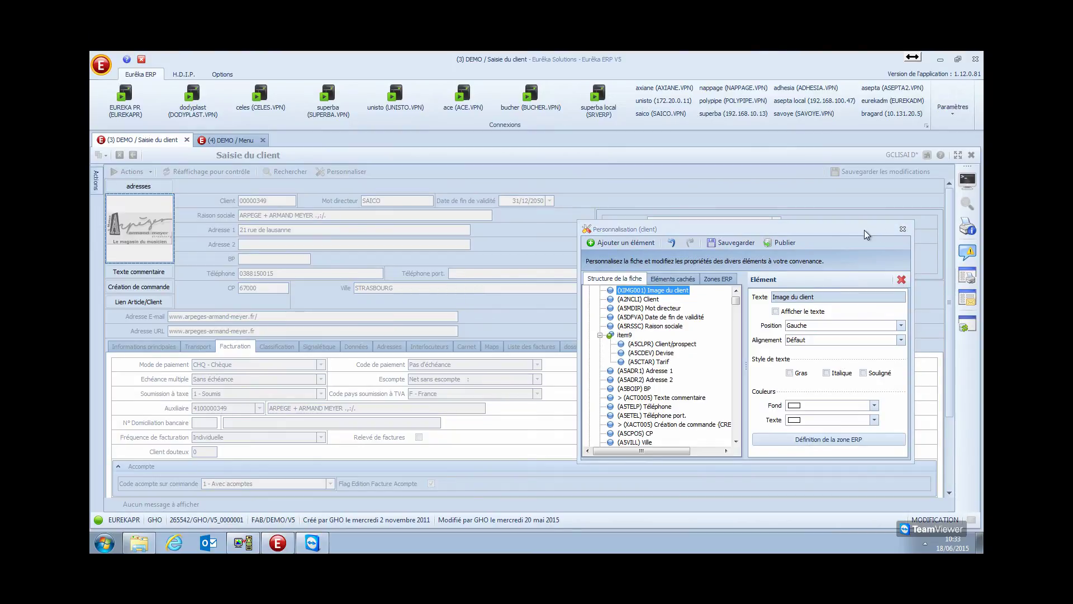
{"action": "left_click", "coordinate": [780, 241]}
{"action": "left_click", "coordinate": [721, 359]}
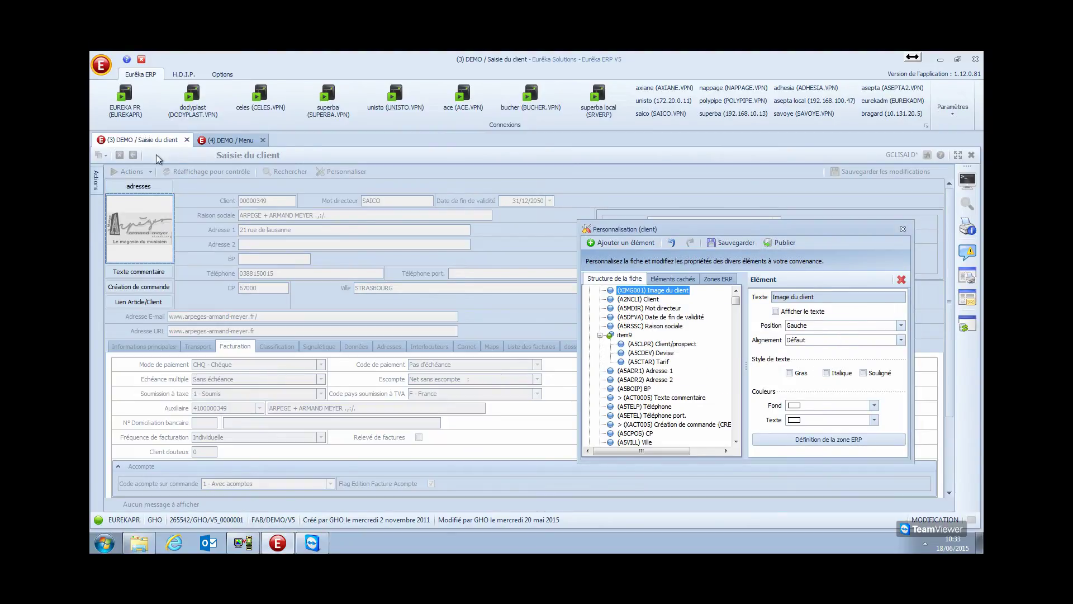
Undo the last layout action and close the personalisation of the customer record
{"action": "left_click", "coordinate": [620, 242]}
{"action": "left_click", "coordinate": [620, 242]}
{"action": "left_click", "coordinate": [671, 242]}
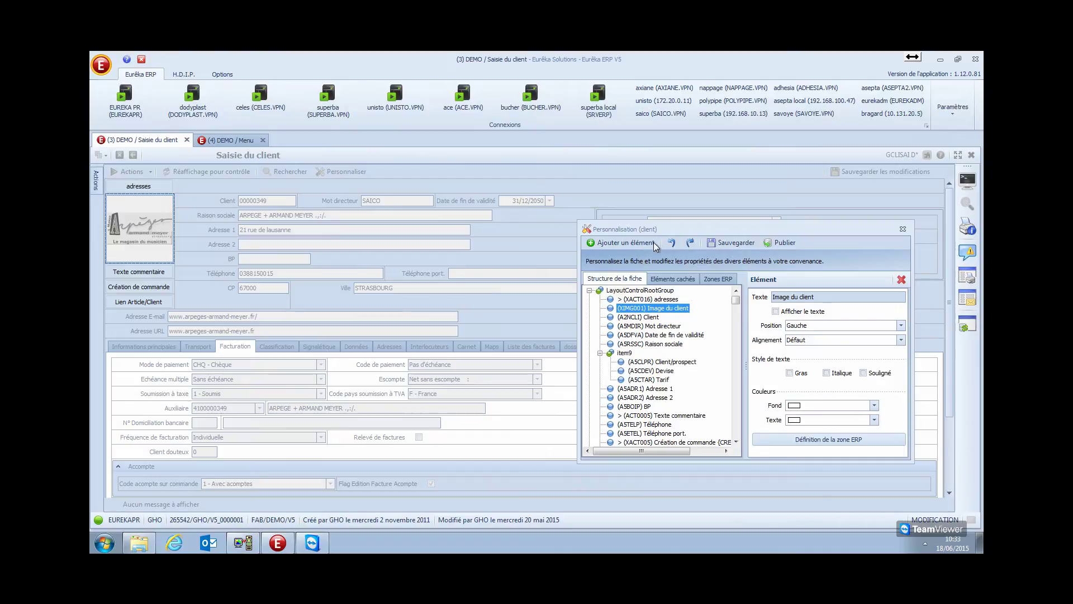
{"action": "left_click_drag", "start_coordinate": [731, 229], "coordinate": [380, 148]}
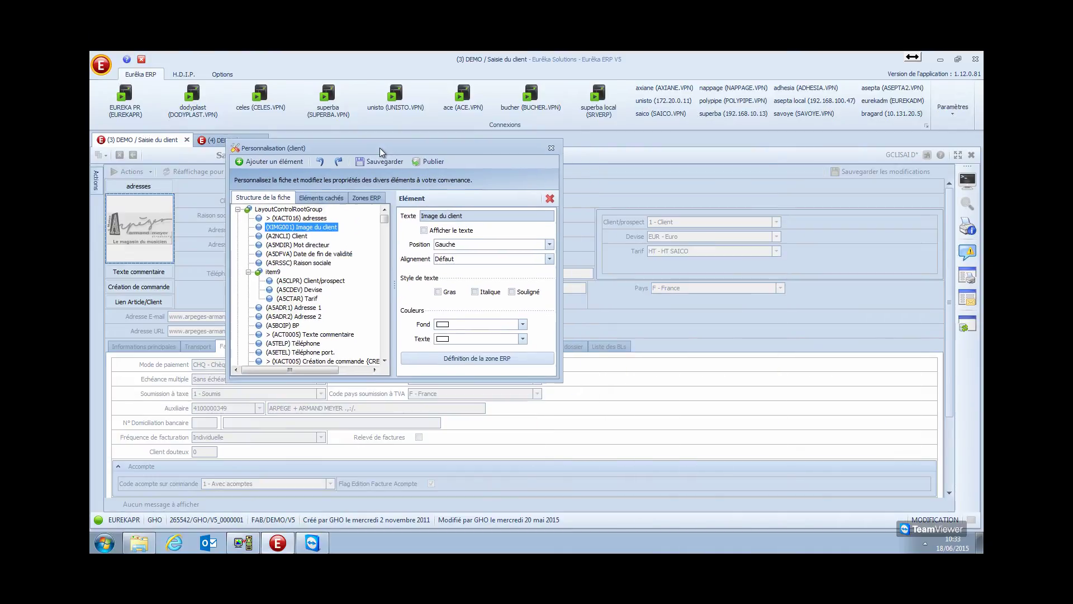
{"action": "left_click", "coordinate": [551, 146]}
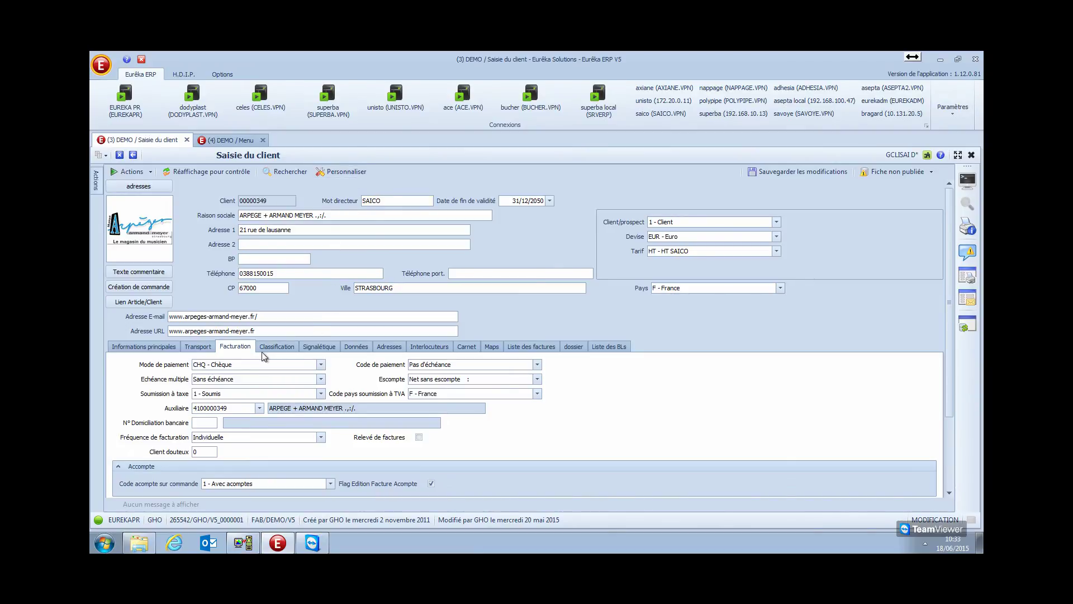
Look through the record's Informations principales, Transport, Facturation, Classification, Signalétique and Carnet sections
{"action": "left_click", "coordinate": [156, 348]}
{"action": "left_click", "coordinate": [198, 348]}
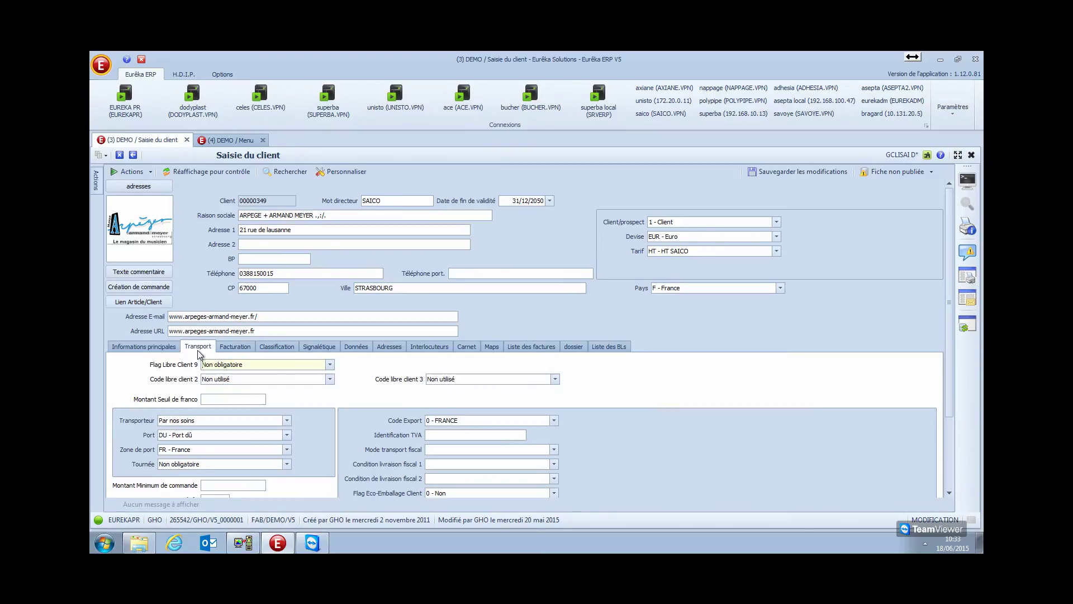
{"action": "left_click", "coordinate": [233, 349]}
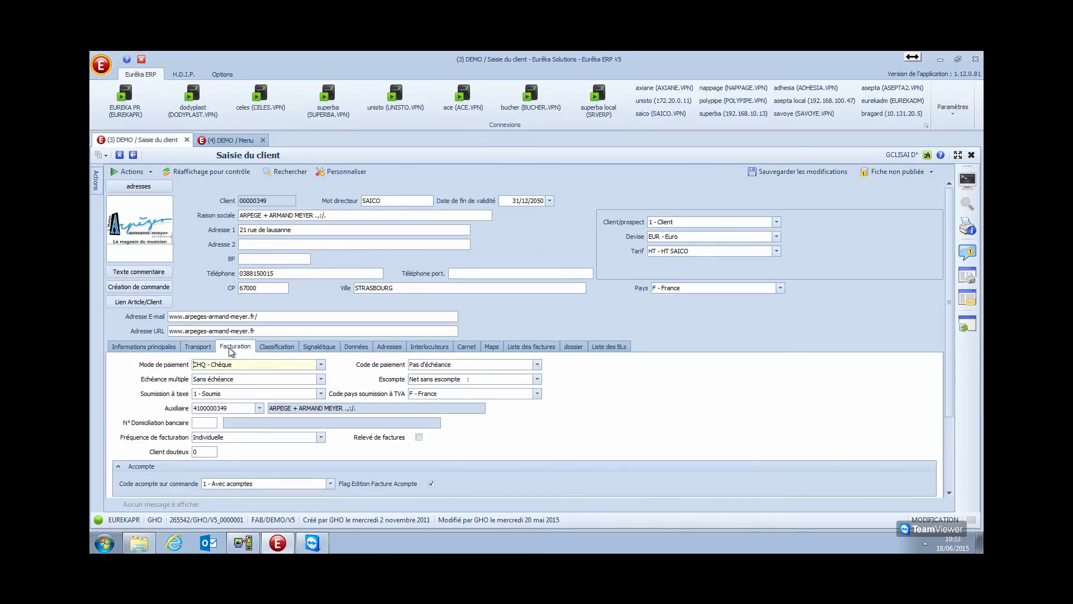
{"action": "left_click", "coordinate": [279, 347]}
{"action": "left_click", "coordinate": [314, 347]}
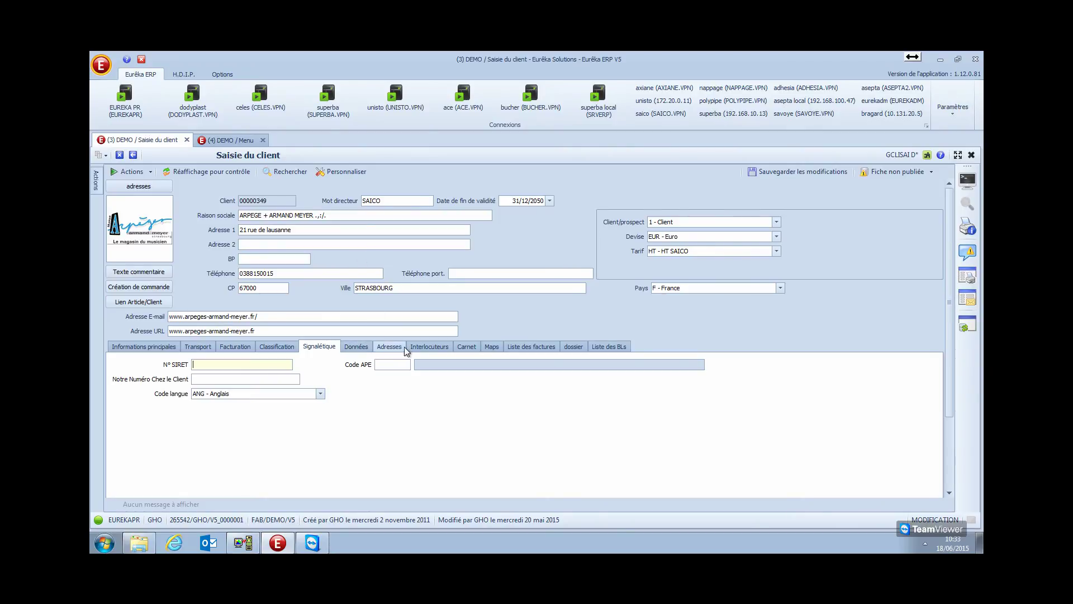
{"action": "left_click", "coordinate": [467, 348]}
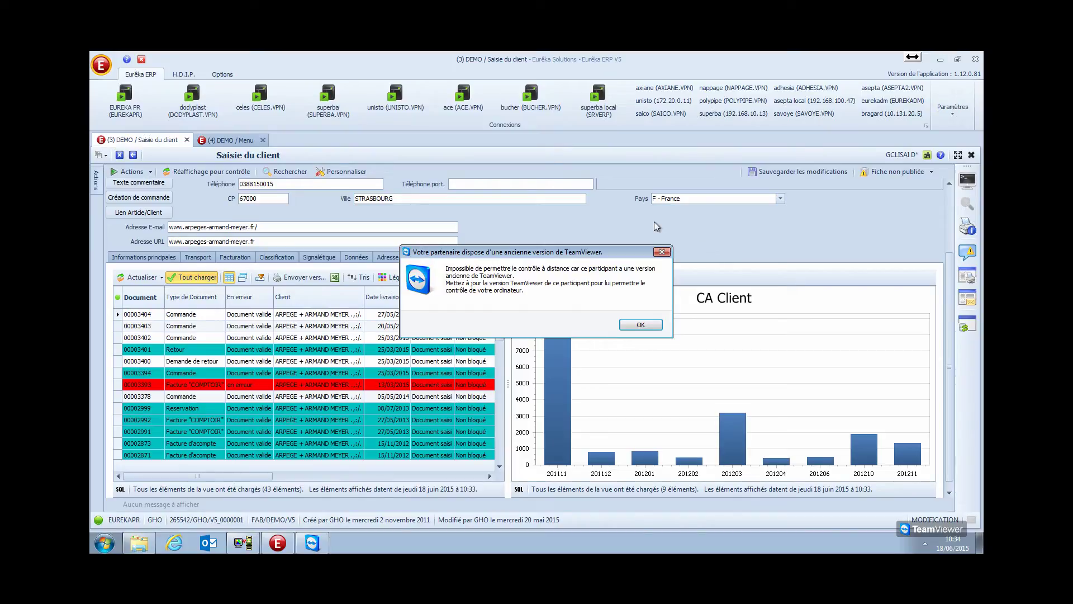
Dismiss the TeamViewer remote-control notice and the participant options
{"action": "left_click", "coordinate": [645, 324]}
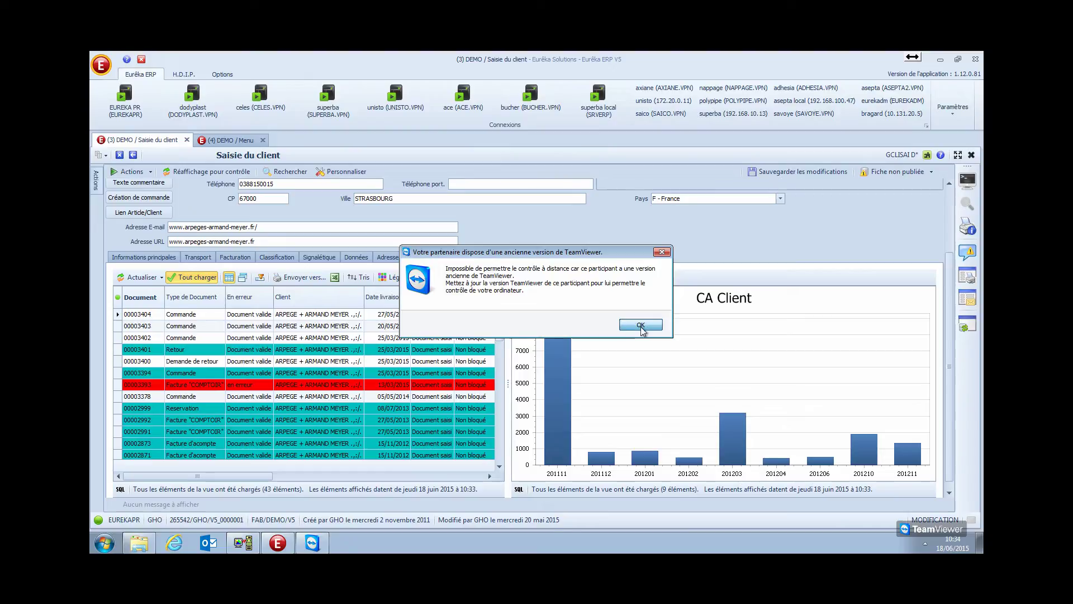
{"action": "right_click", "coordinate": [947, 211]}
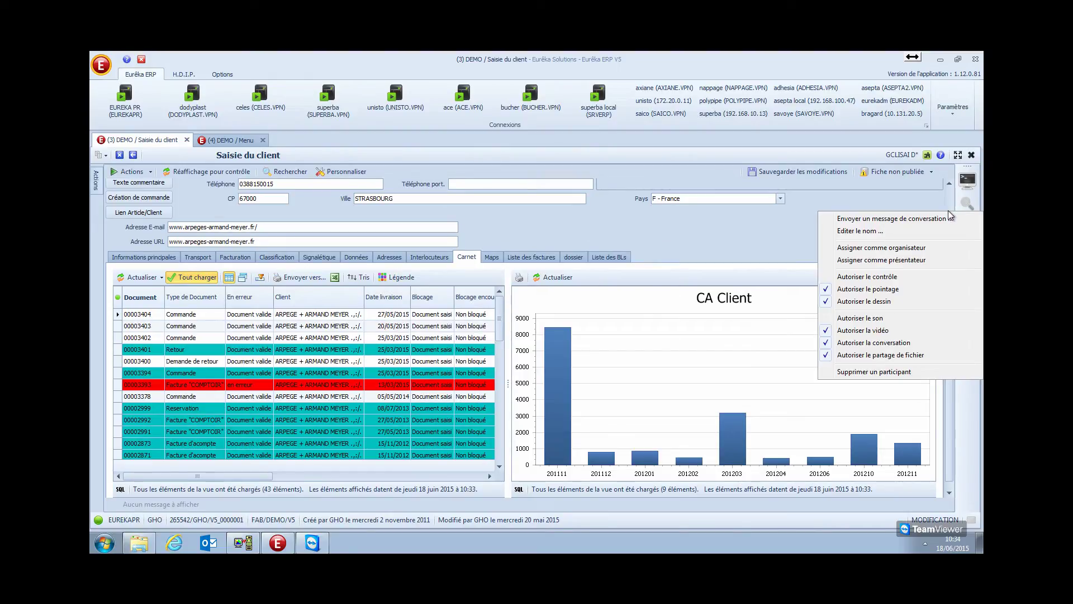
{"action": "left_click", "coordinate": [949, 201]}
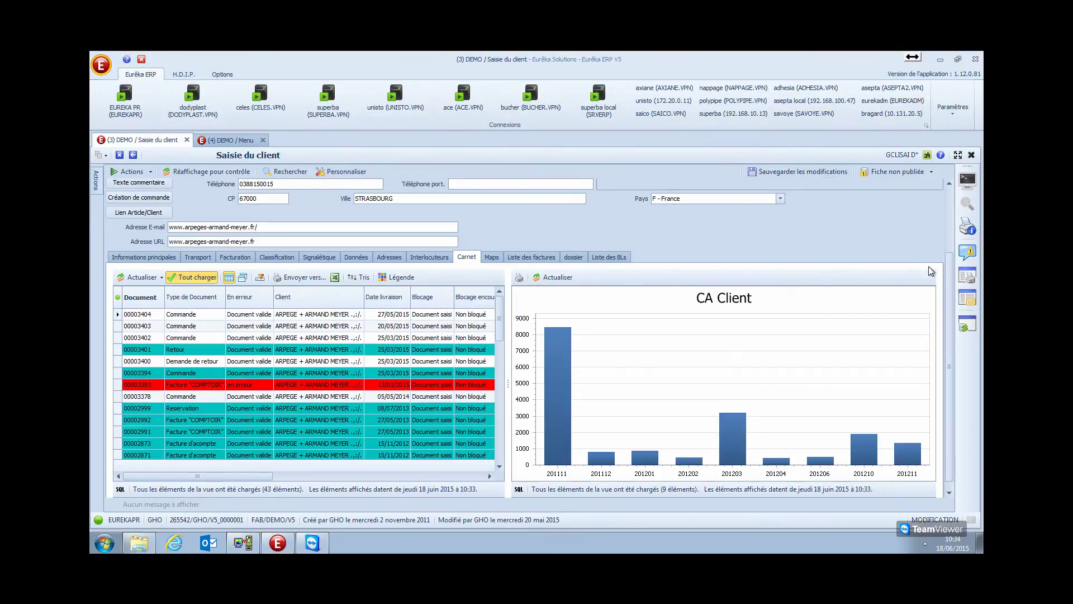
Examine the colour legend of the Carnet document list and close it
{"action": "left_click_drag", "start_coordinate": [949, 269], "coordinate": [944, 173]}
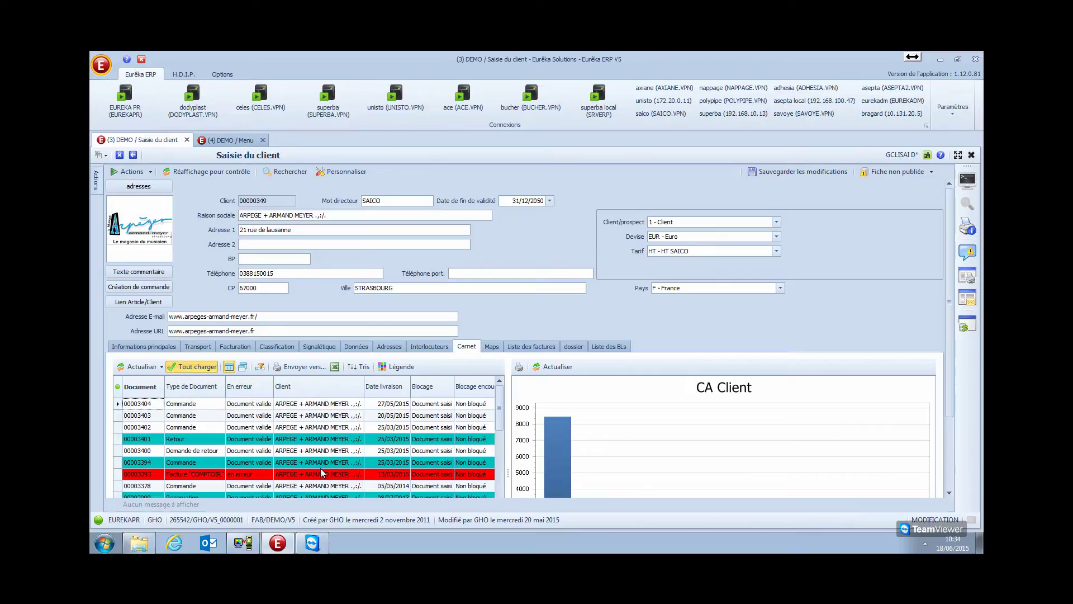
{"action": "left_click", "coordinate": [401, 367]}
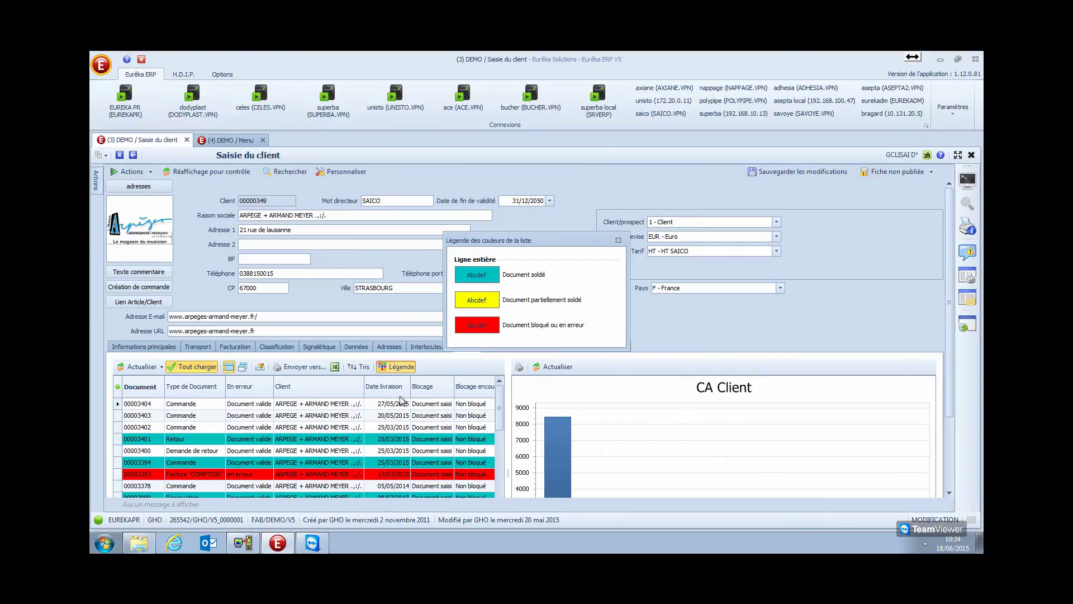
{"action": "left_click", "coordinate": [619, 241]}
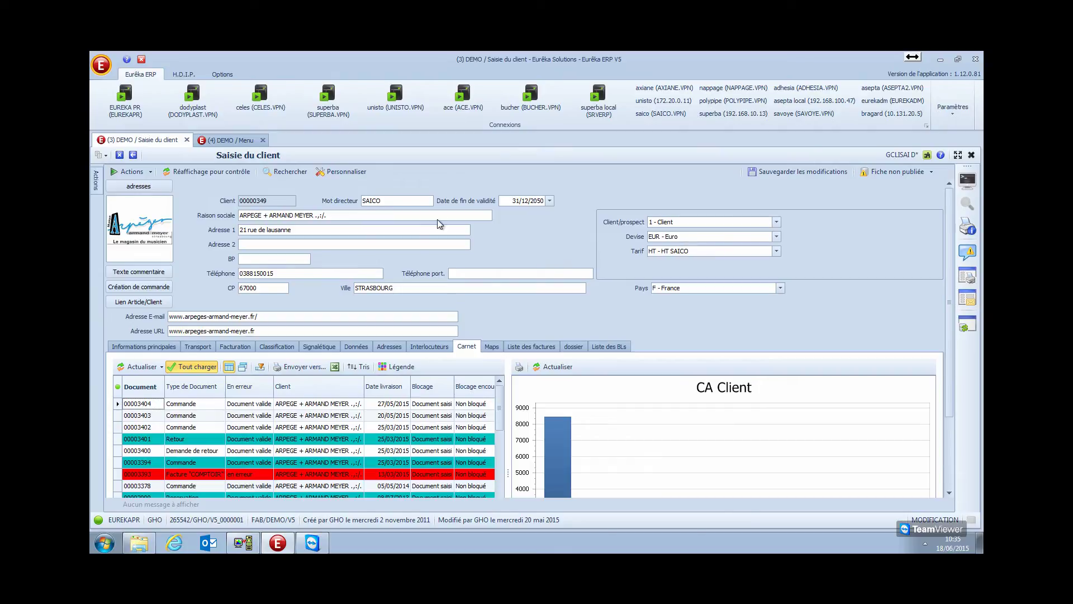
Compare the location in the Maps section with the record's Adresse 1 field, and open the Liste des factures section
{"action": "left_click", "coordinate": [492, 347]}
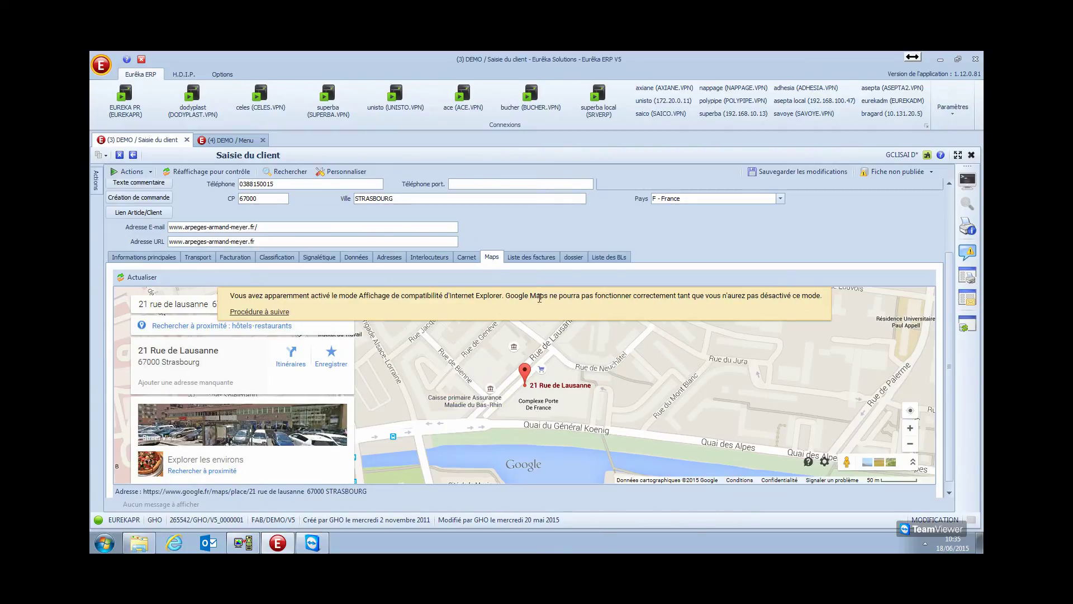
{"action": "scroll", "coordinate": [945, 371], "scroll_direction": "up", "scroll_amount": 3}
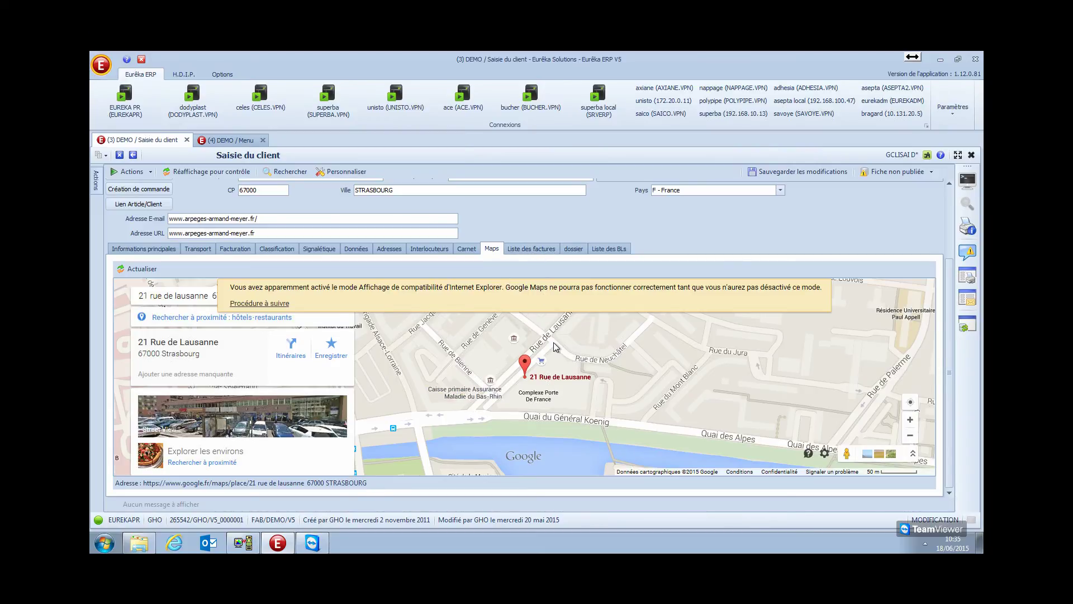
{"action": "scroll", "coordinate": [946, 222], "scroll_direction": "up", "scroll_amount": 3}
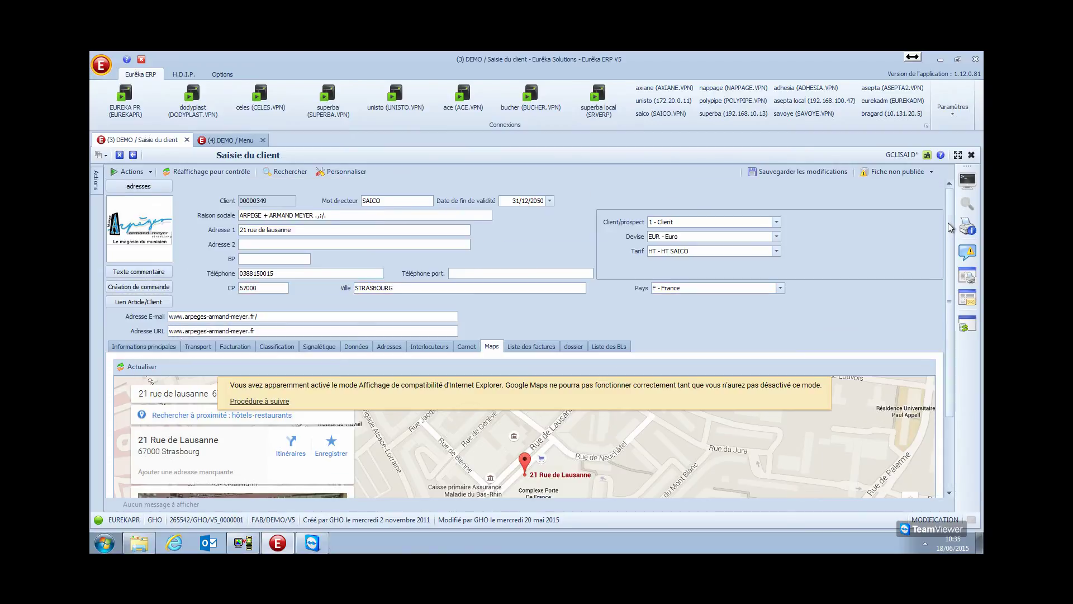
{"action": "left_click_drag", "start_coordinate": [295, 229], "coordinate": [238, 230]}
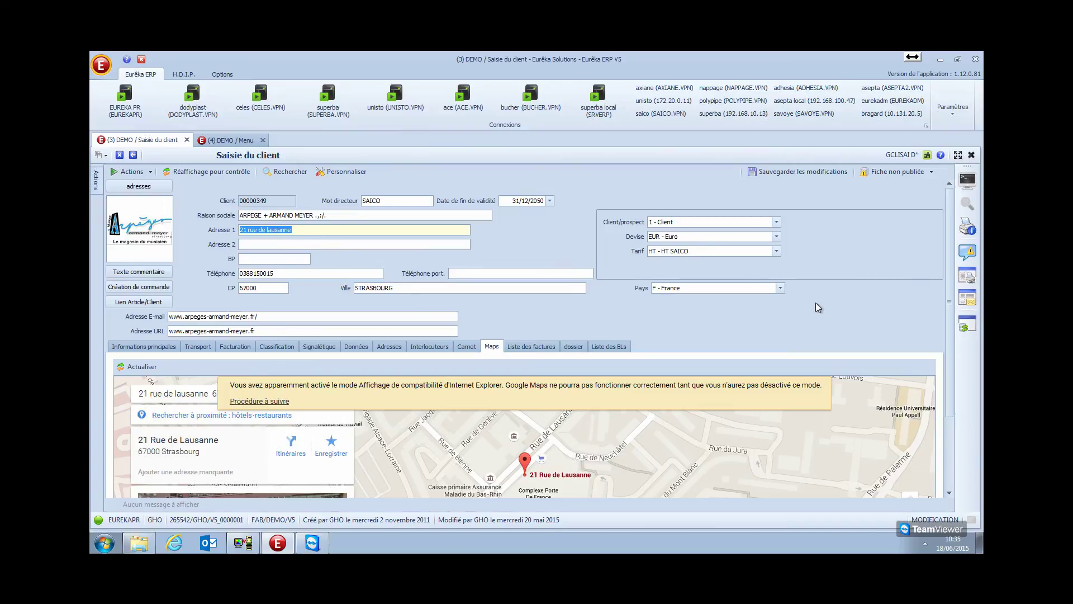
{"action": "left_click_drag", "start_coordinate": [949, 302], "coordinate": [940, 398]}
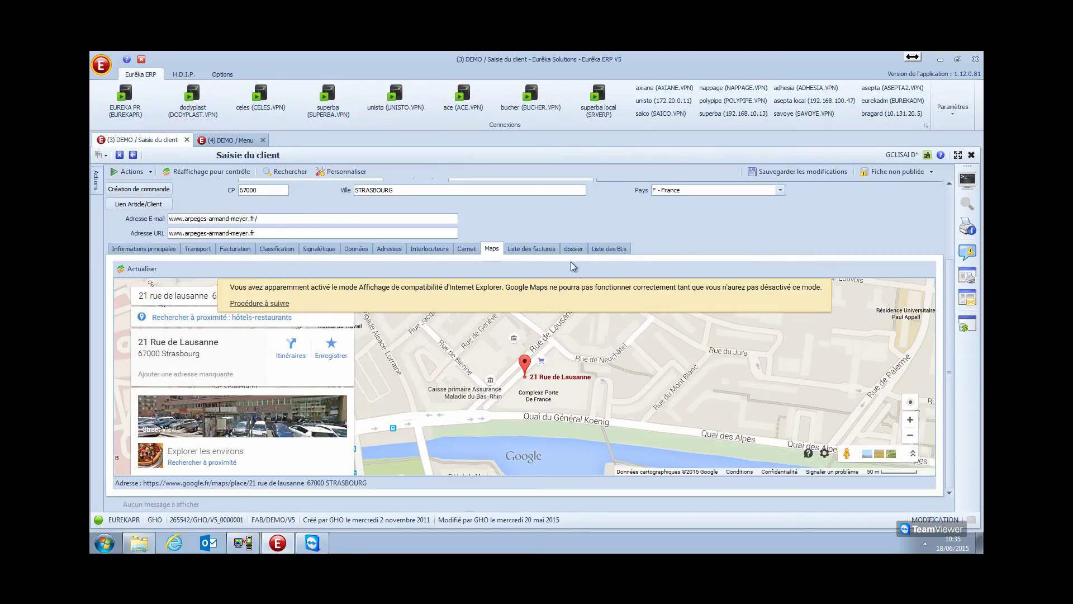
{"action": "left_click", "coordinate": [528, 250]}
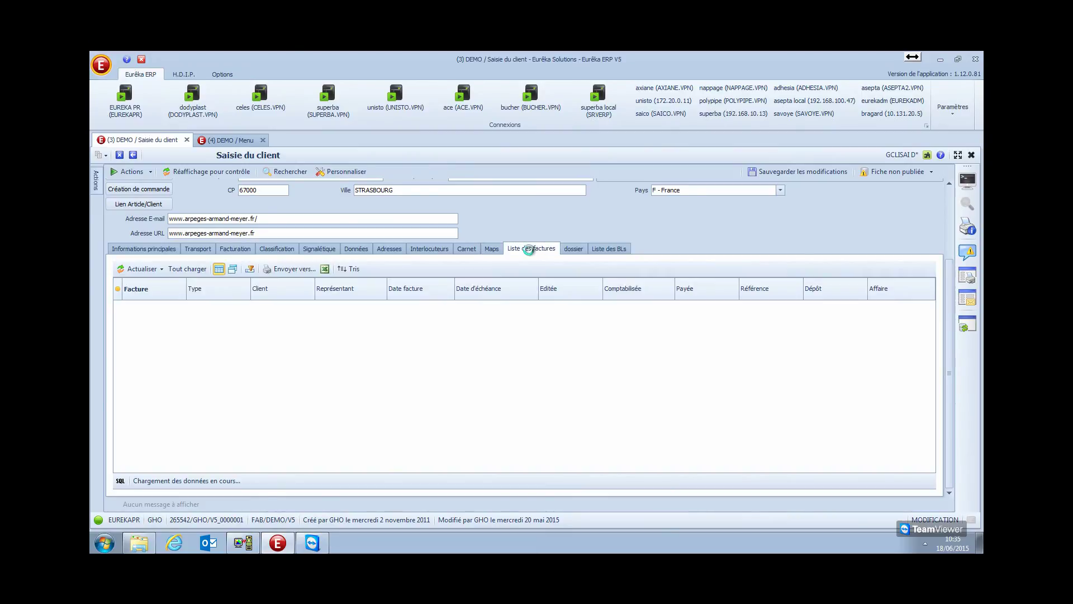
Review the record's Carnet and dossier sections, then view the open BRAGARD study-report folder in Windows Explorer and return to Eurêka ERP
{"action": "left_click", "coordinate": [467, 249]}
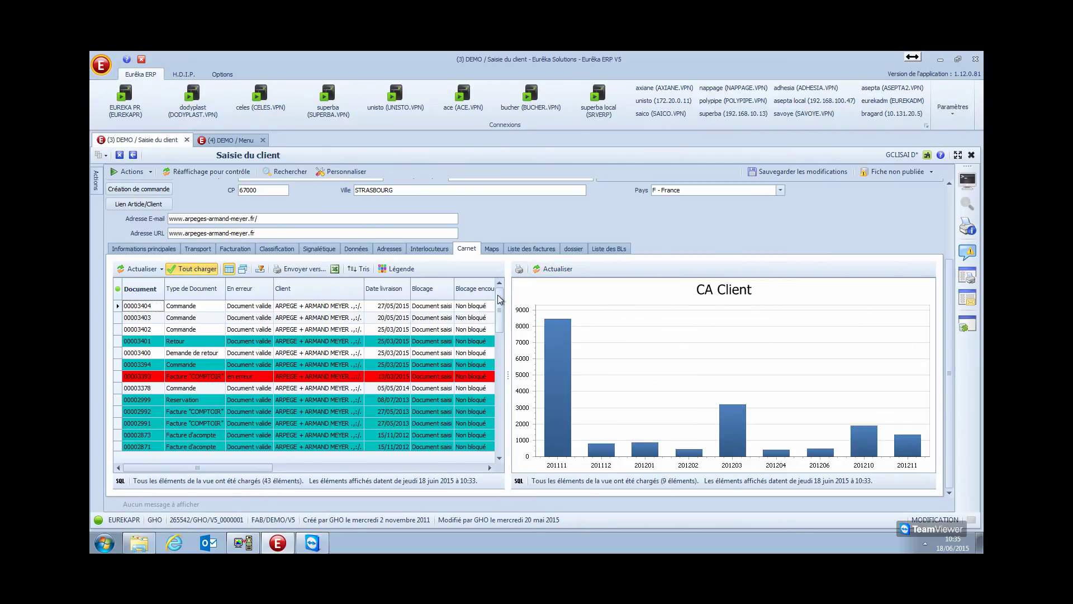
{"action": "left_click", "coordinate": [582, 251]}
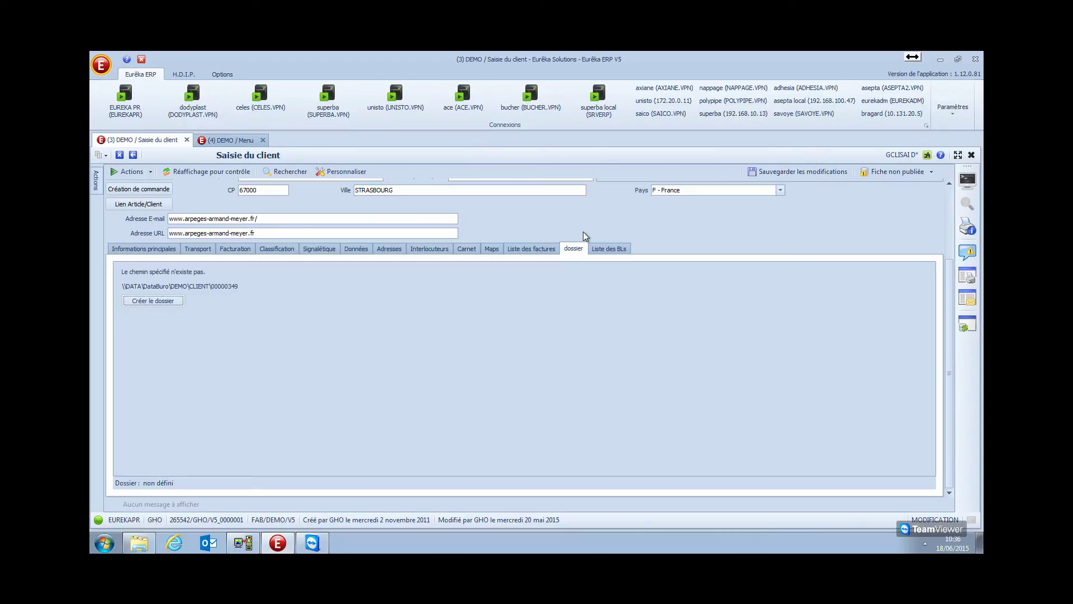
{"action": "left_click", "coordinate": [140, 542]}
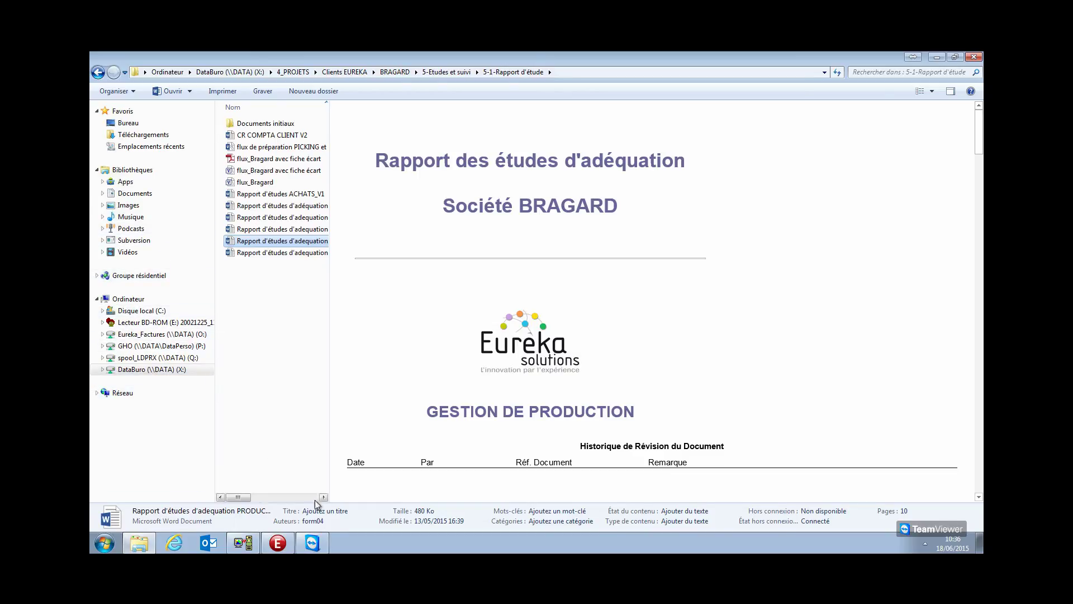
{"action": "left_click", "coordinate": [272, 551]}
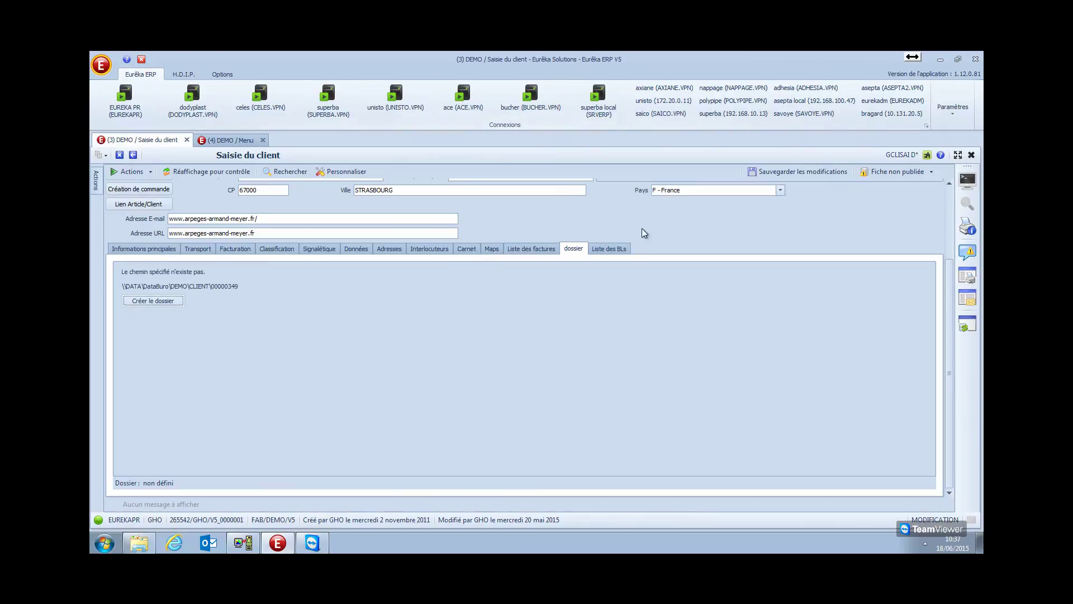
Check the DataBuro (X:) drive in Windows Explorer, then create the client's missing folder from the dossier section in Eurêka ERP
{"action": "left_click", "coordinate": [951, 195]}
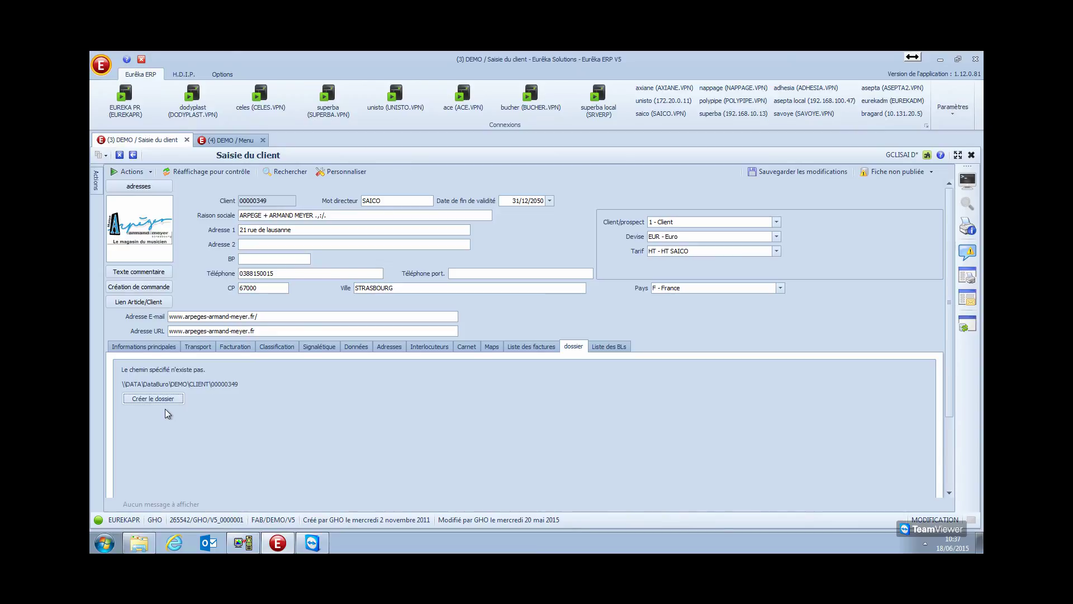
{"action": "left_click", "coordinate": [139, 542]}
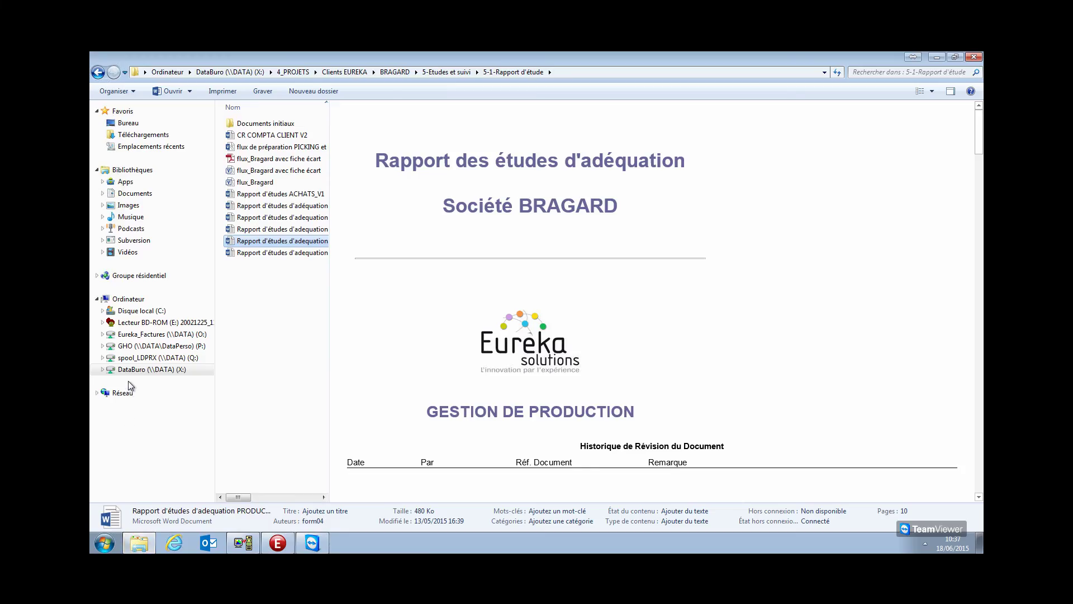
{"action": "left_click", "coordinate": [139, 370]}
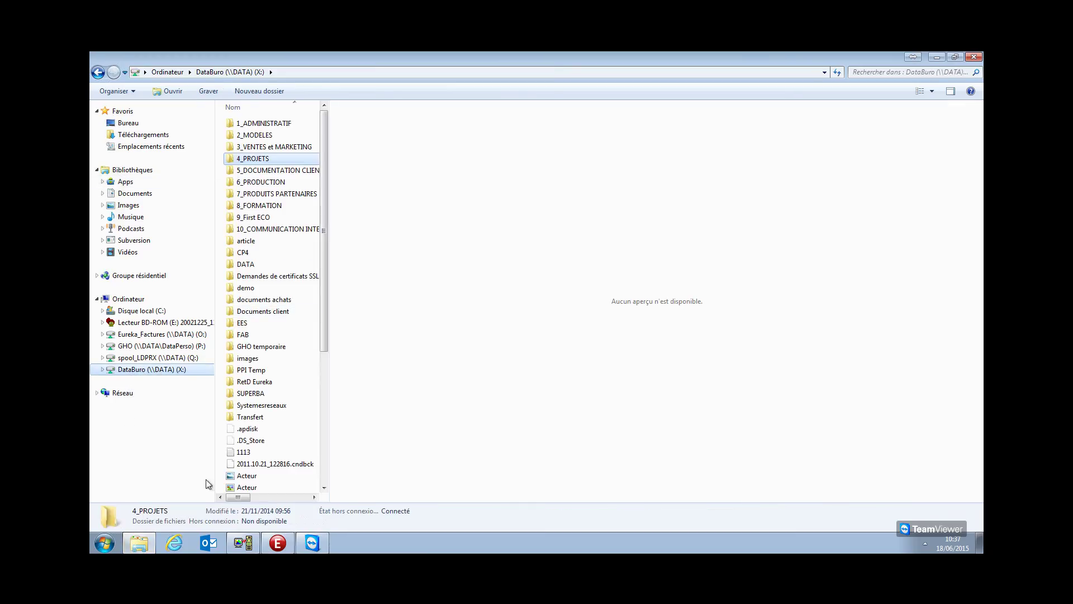
{"action": "left_click", "coordinate": [278, 542]}
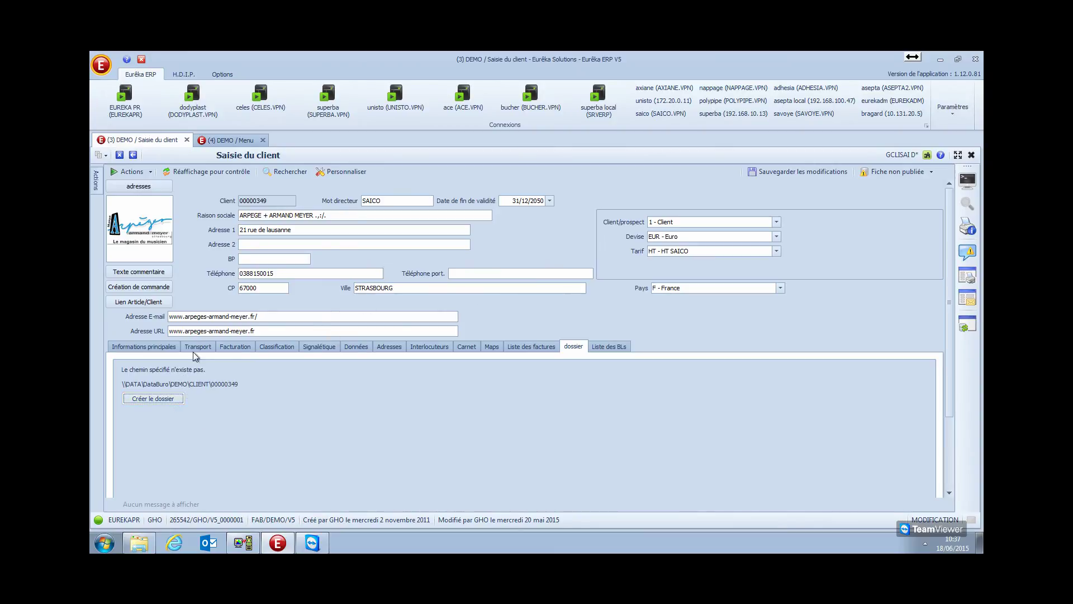
{"action": "left_click", "coordinate": [164, 398]}
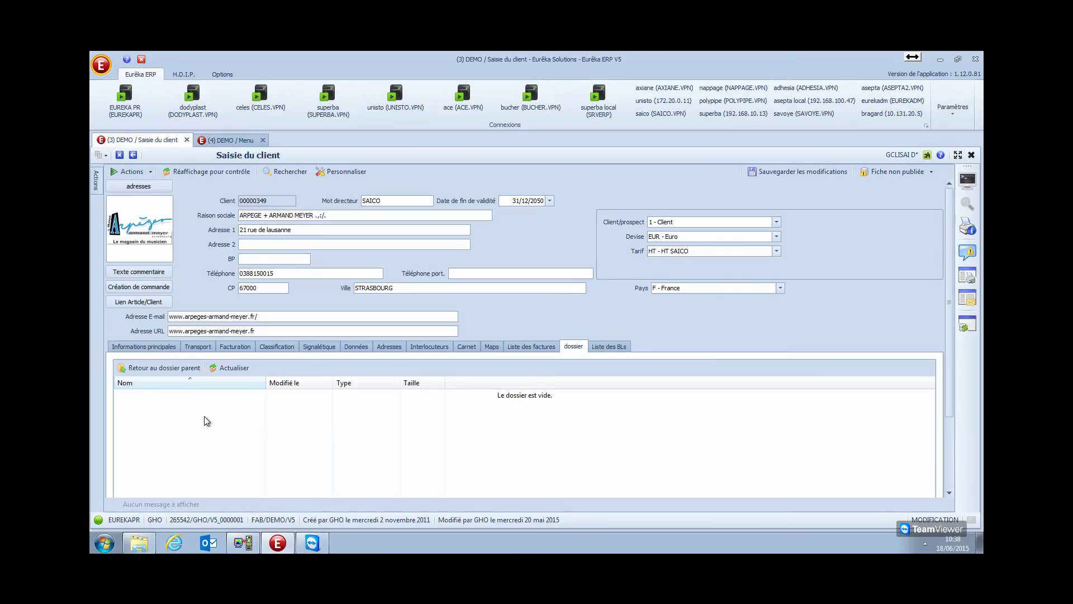
In Windows Explorer, find the Word document "Apartment paris" in C:\perso and add it to the client's dossier section in Eurêka ERP
{"action": "left_click", "coordinate": [139, 541]}
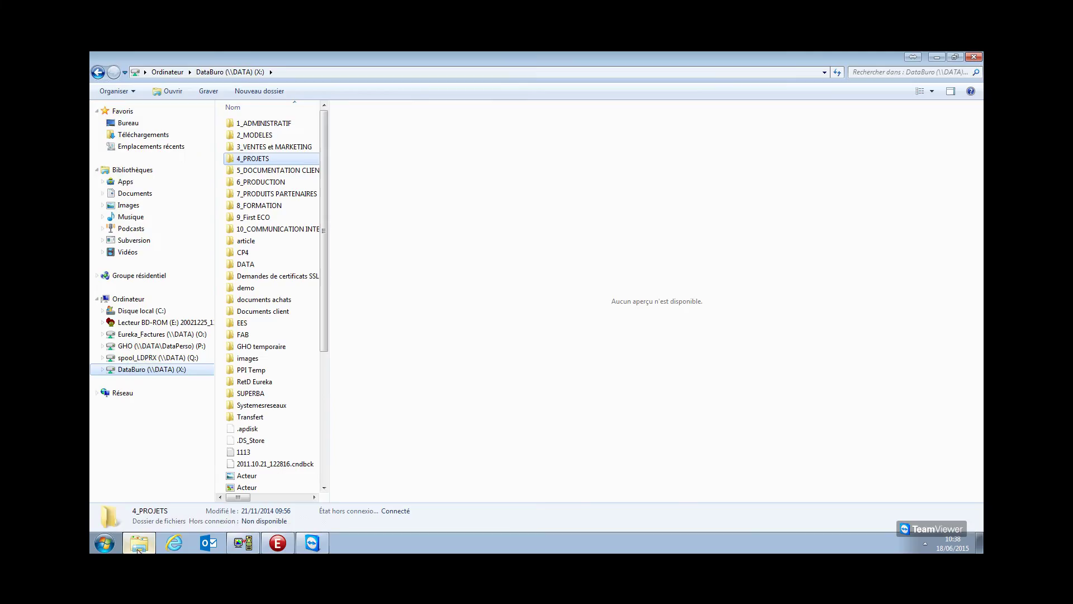
{"action": "left_click", "coordinate": [151, 312]}
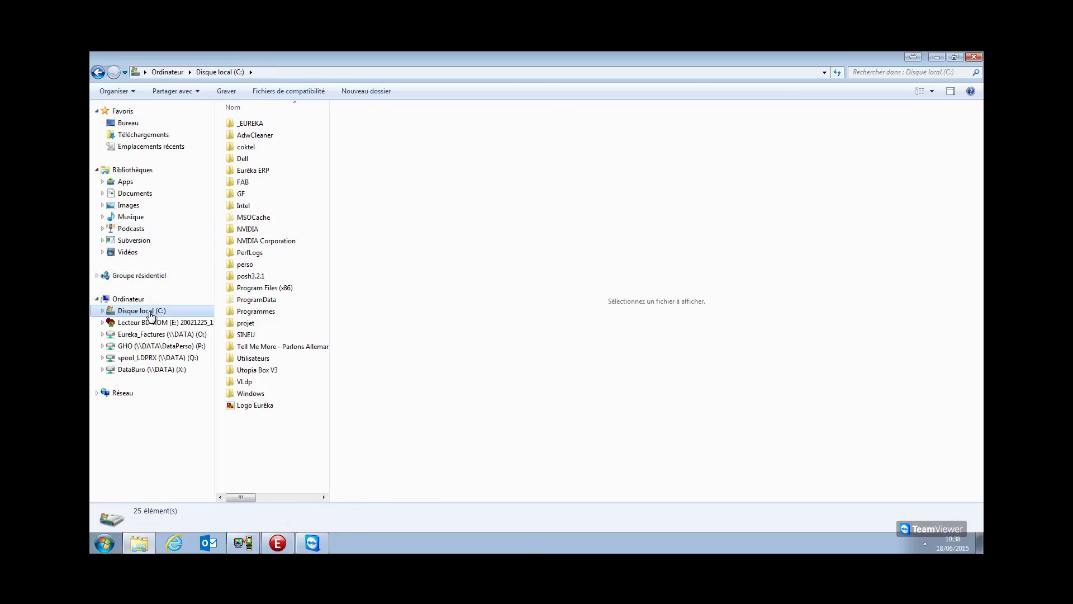
{"action": "left_click", "coordinate": [247, 325]}
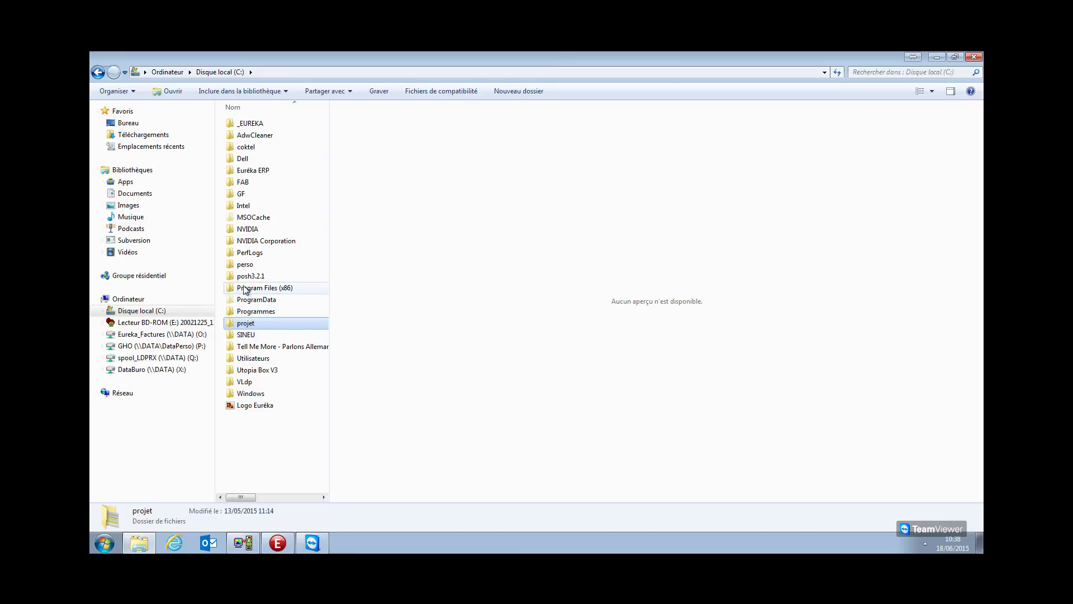
{"action": "double_click", "coordinate": [246, 264]}
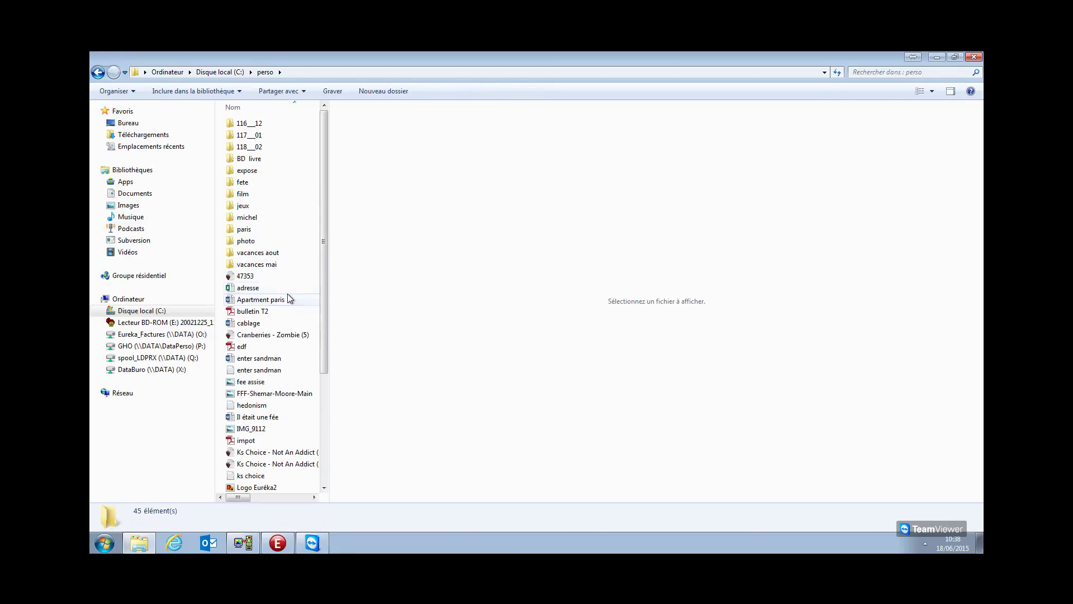
{"action": "left_click", "coordinate": [255, 301]}
{"action": "left_click_drag", "start_coordinate": [255, 302], "coordinate": [226, 439]}
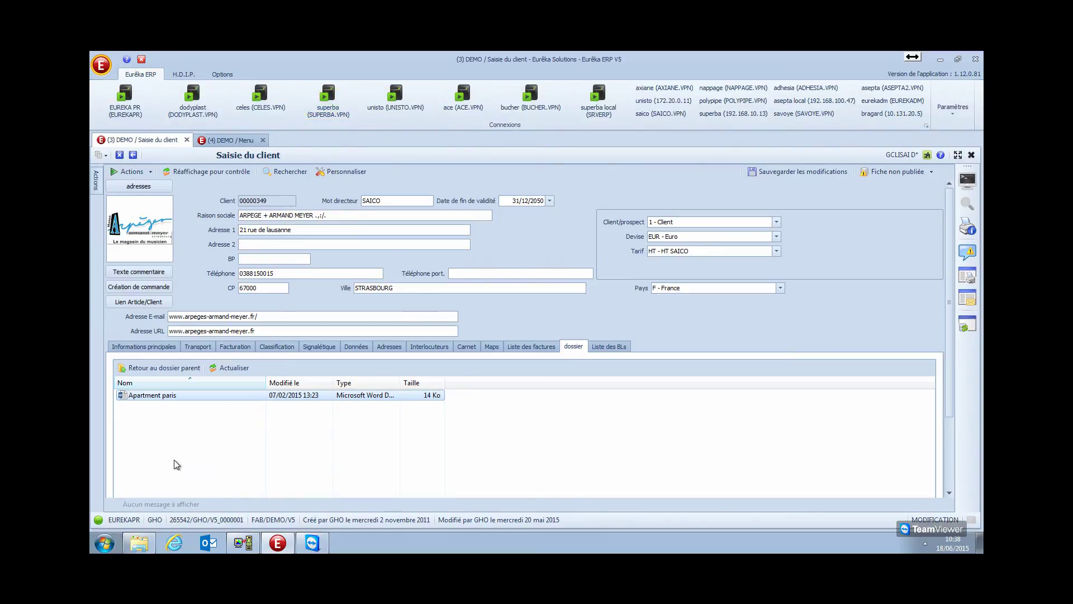
In Windows Explorer, look for the client's folder on DataBuro (X:) under DATA\DataBuro\FAB\DEMO, and return to Eurêka ERP
{"action": "left_click", "coordinate": [135, 547]}
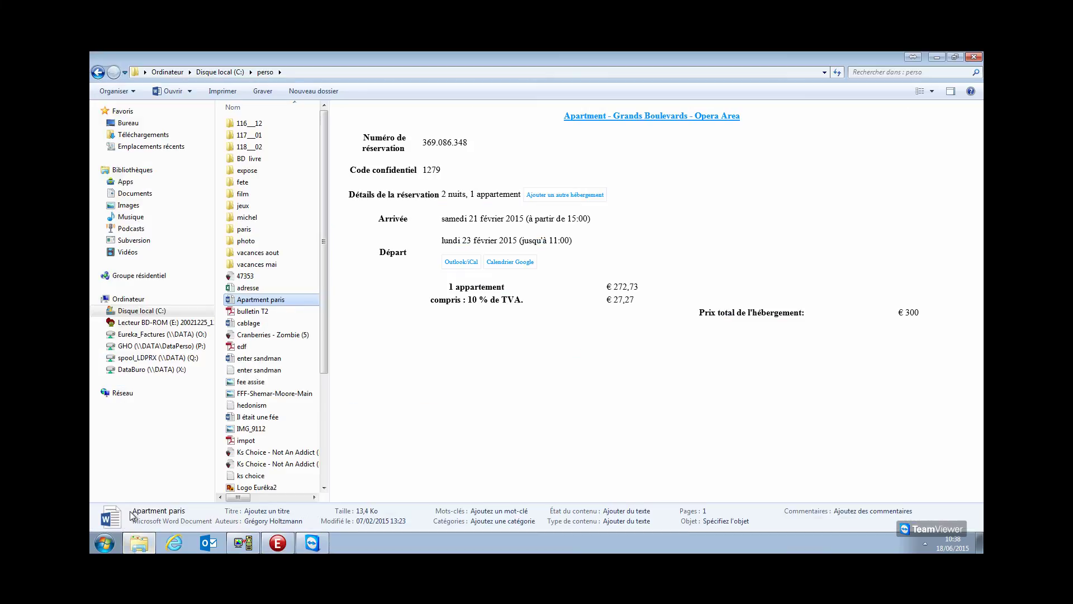
{"action": "left_click", "coordinate": [148, 369]}
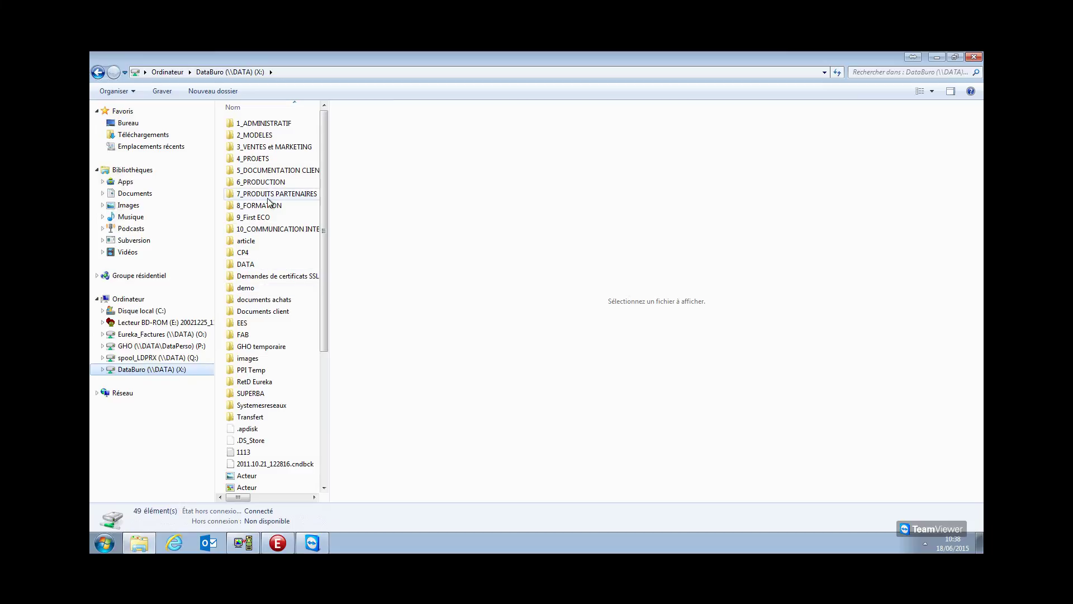
{"action": "double_click", "coordinate": [251, 265]}
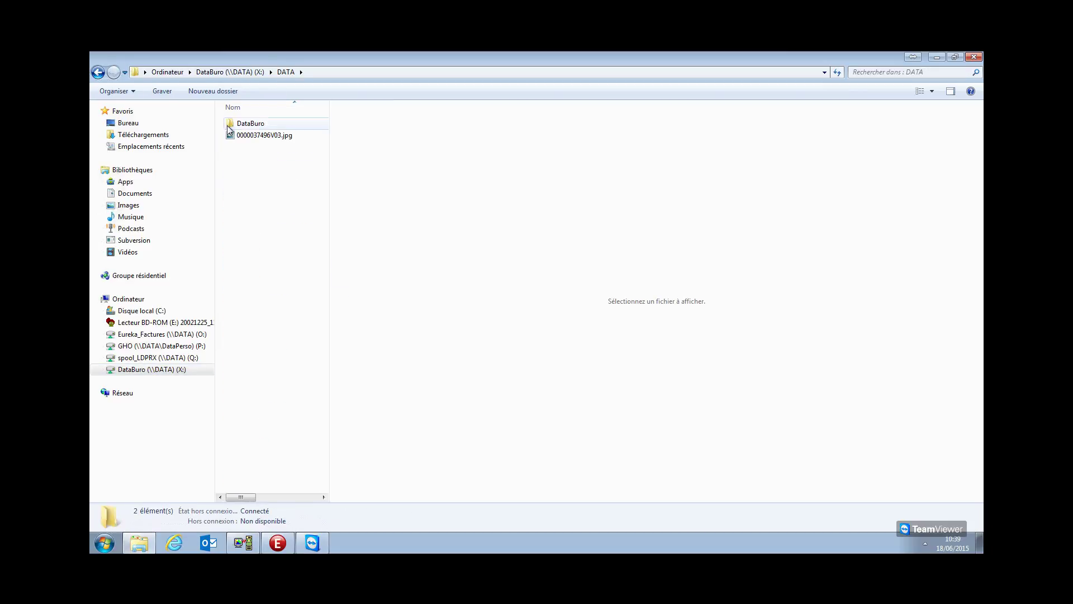
{"action": "left_click", "coordinate": [244, 127]}
{"action": "left_click", "coordinate": [245, 127]}
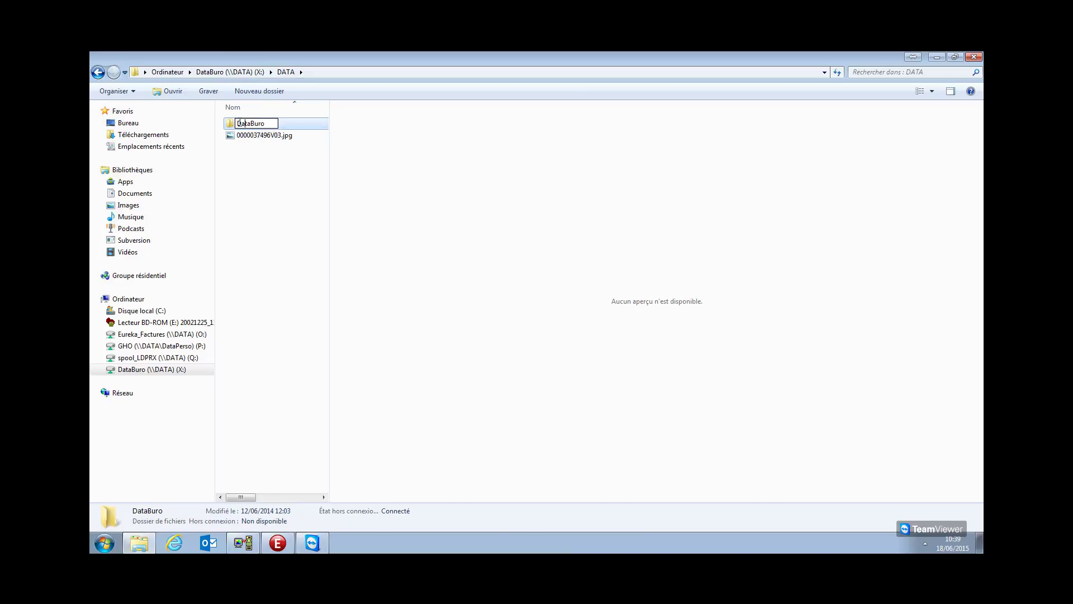
{"action": "double_click", "coordinate": [230, 126]}
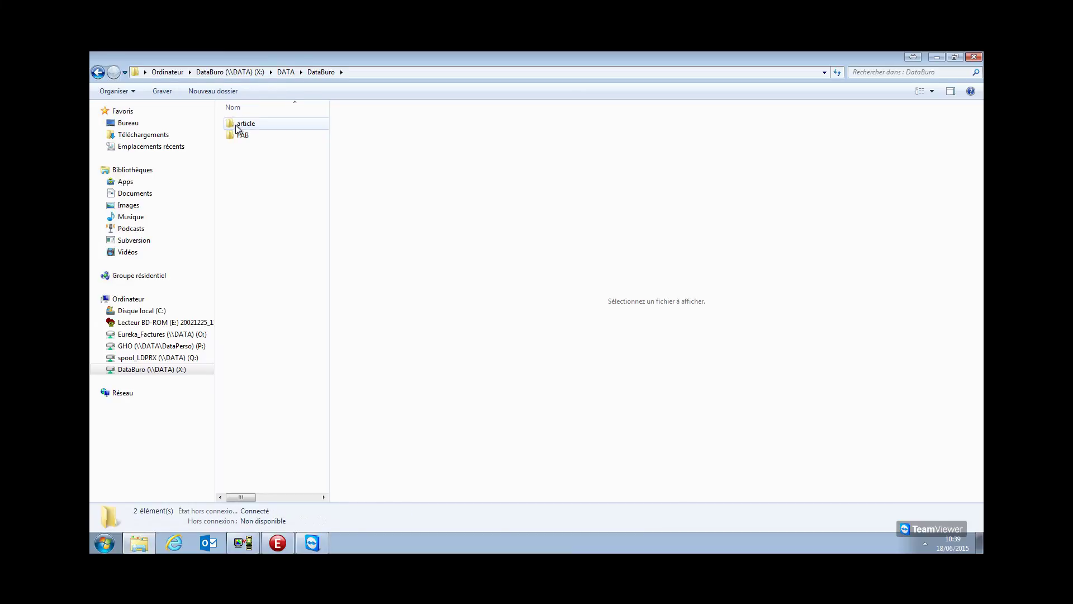
{"action": "double_click", "coordinate": [232, 135]}
{"action": "left_click", "coordinate": [234, 149]}
{"action": "double_click", "coordinate": [234, 149]}
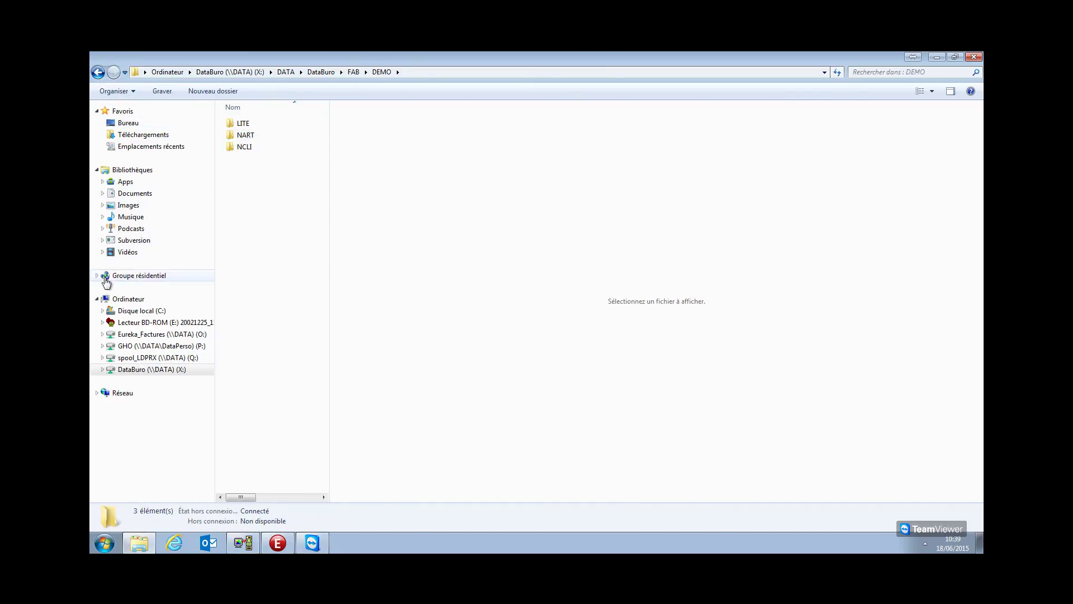
{"action": "left_click", "coordinate": [98, 73]}
{"action": "left_click", "coordinate": [99, 73]}
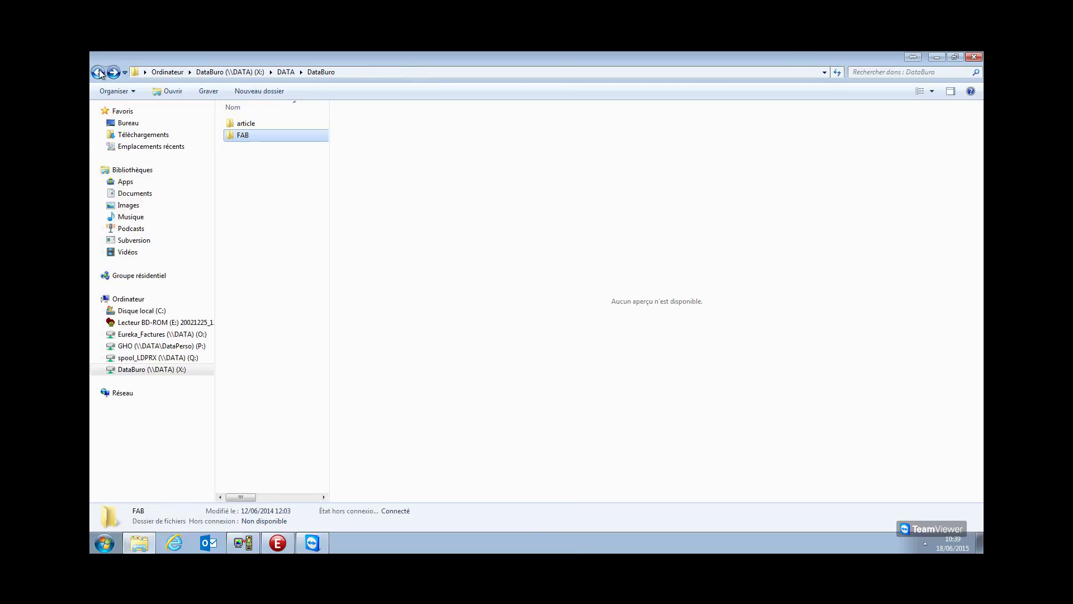
{"action": "left_click", "coordinate": [98, 73]}
{"action": "left_click", "coordinate": [98, 73]}
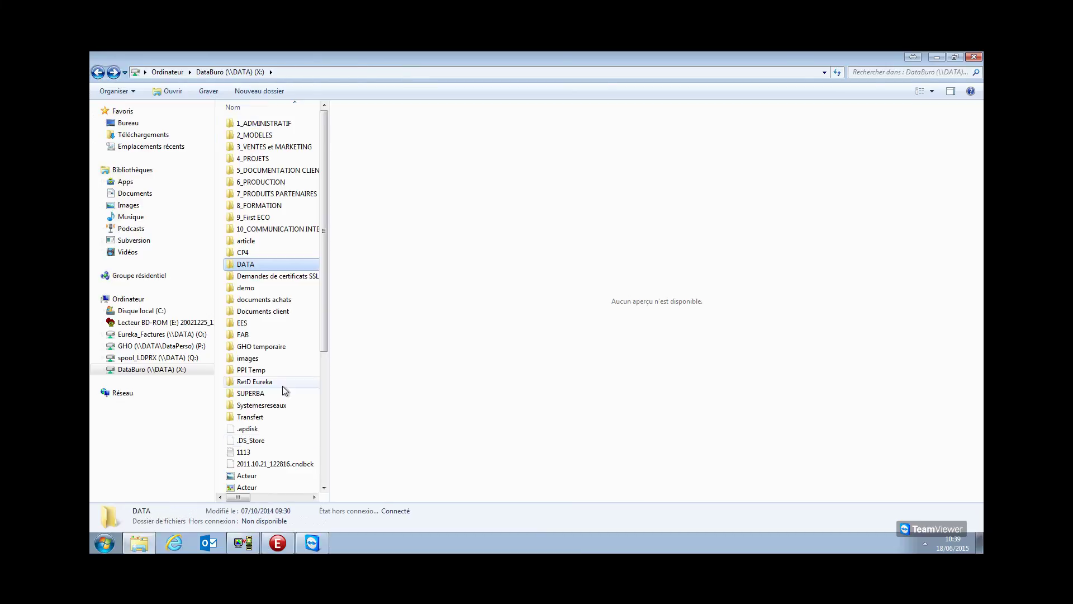
{"action": "left_click", "coordinate": [284, 545]}
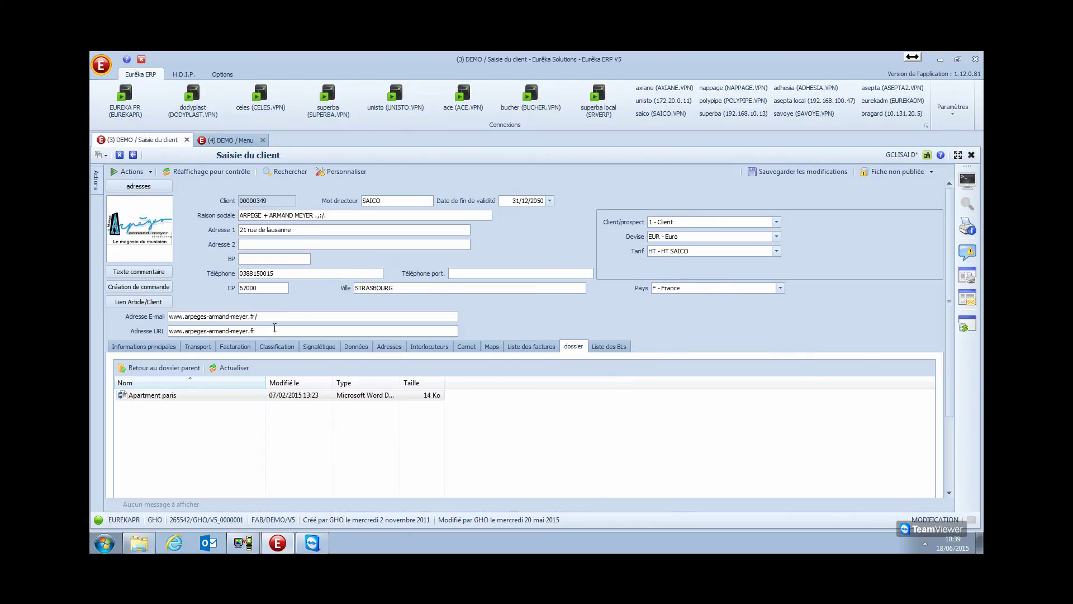
Open the Informations principales section and examine the Client/prospect, Devise and Tarif choices without changing them
{"action": "left_click", "coordinate": [148, 346]}
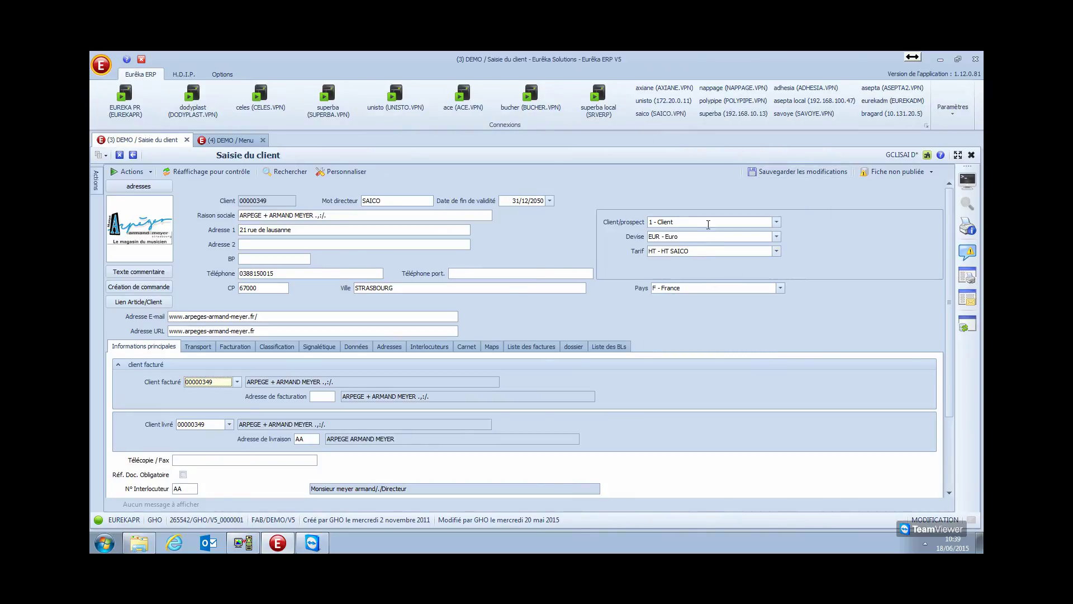
{"action": "left_click", "coordinate": [776, 222]}
{"action": "left_click", "coordinate": [776, 222]}
{"action": "key", "text": "End"}
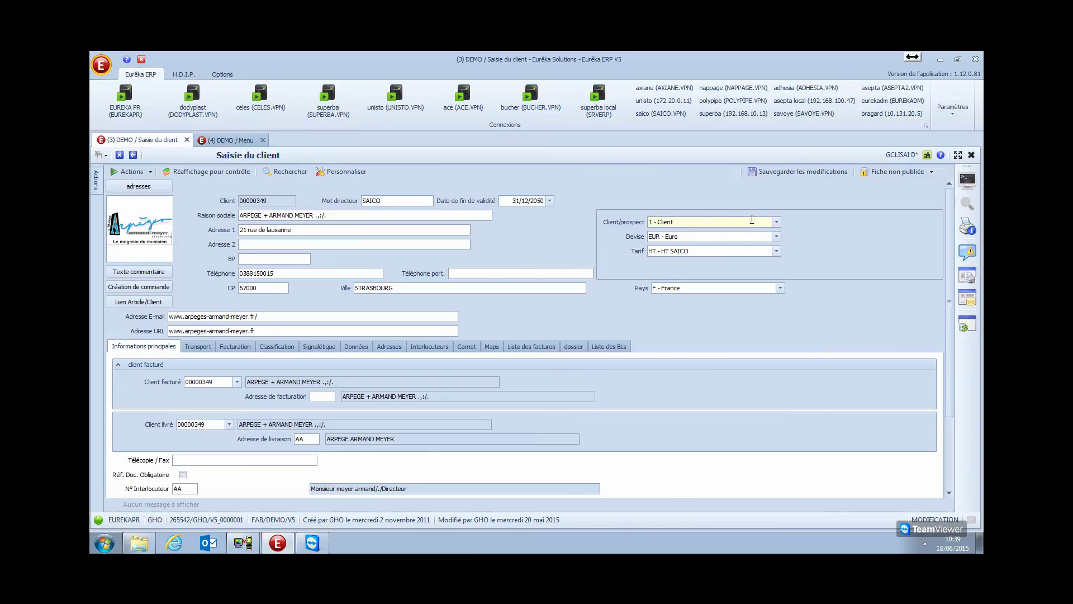
{"action": "left_click", "coordinate": [698, 235]}
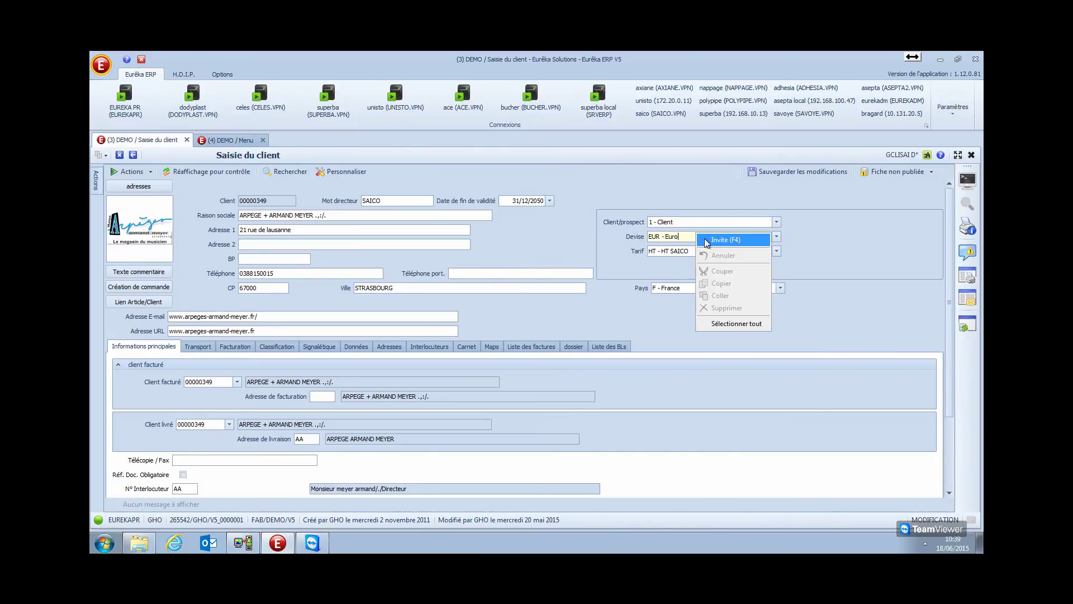
{"action": "left_click", "coordinate": [715, 235]}
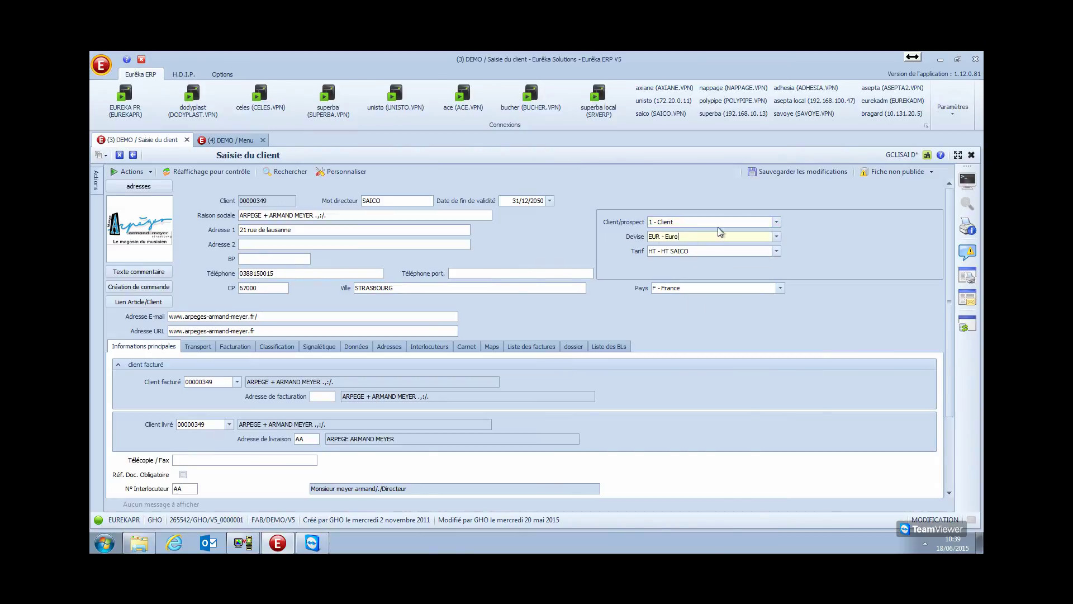
{"action": "left_click", "coordinate": [777, 237]}
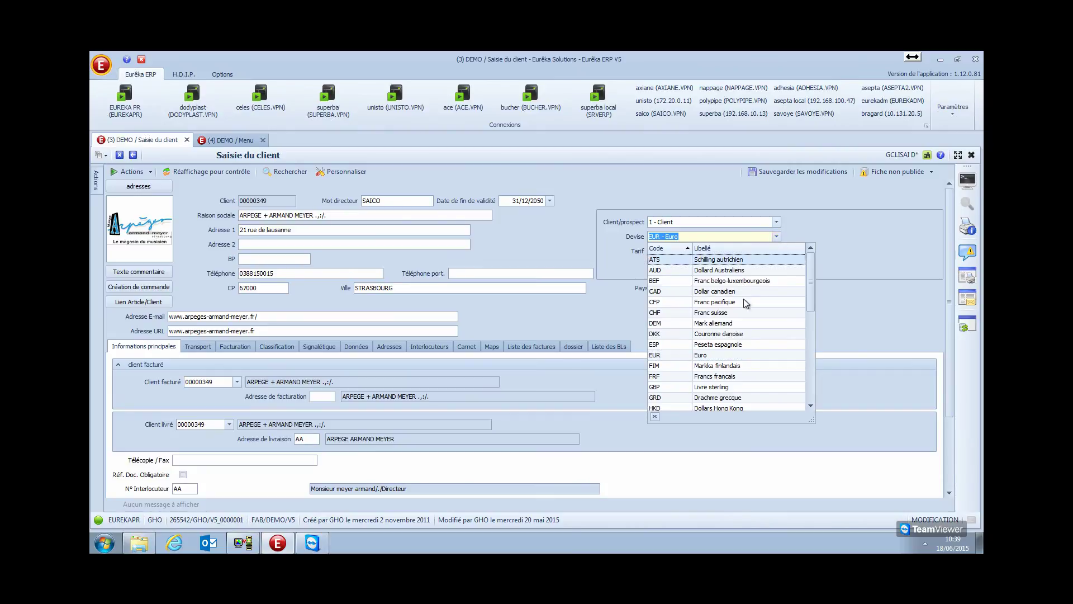
{"action": "left_click", "coordinate": [776, 237]}
{"action": "left_click", "coordinate": [776, 252]}
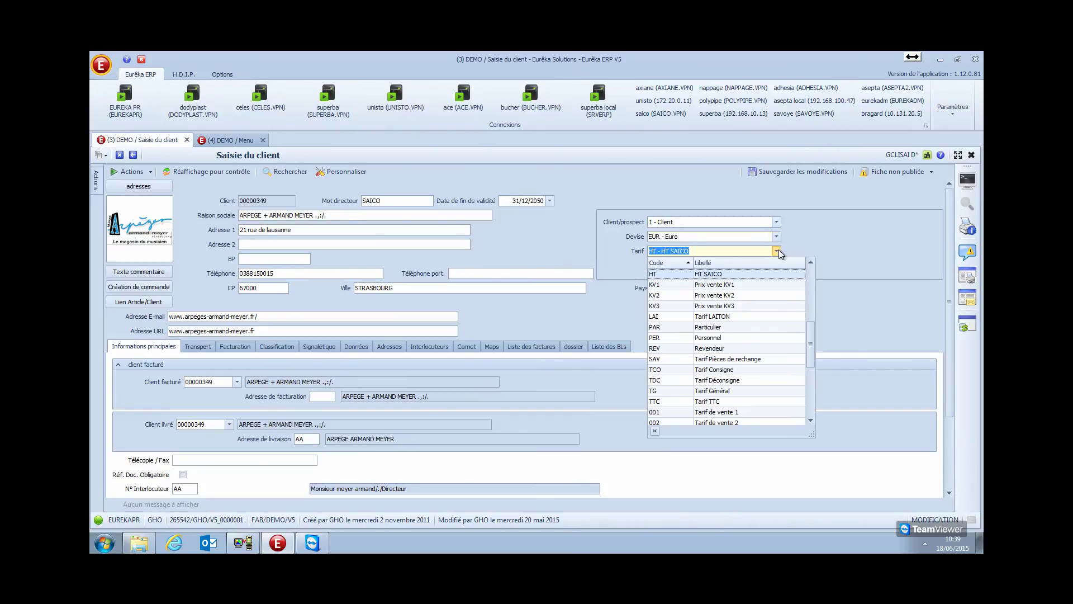
{"action": "left_click", "coordinate": [777, 252]}
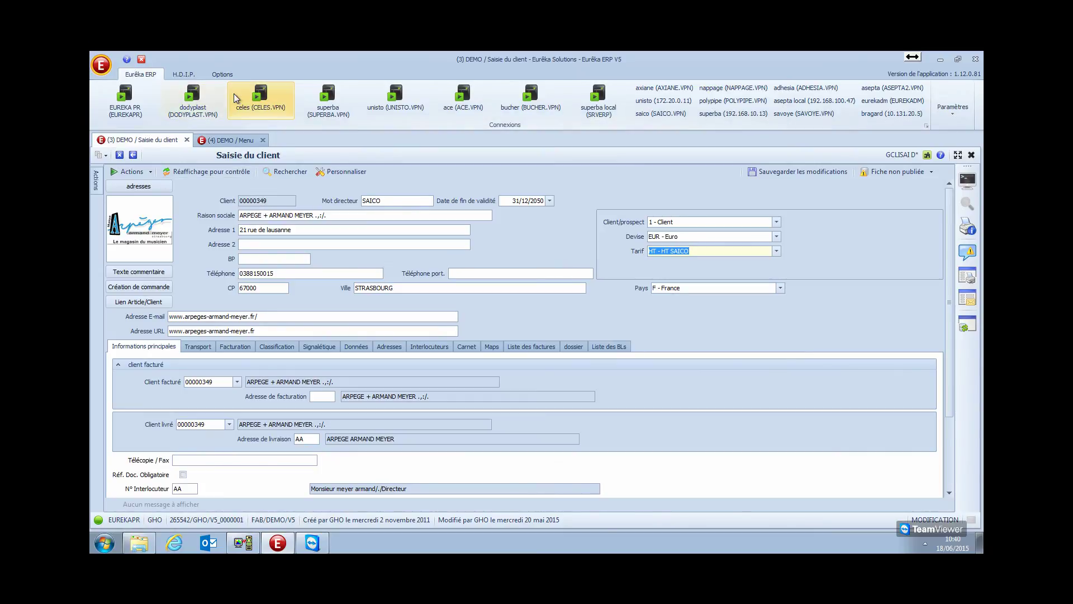
Close the client record without saving its changes and go back through the customer list to the main menu
{"action": "left_click", "coordinate": [133, 156]}
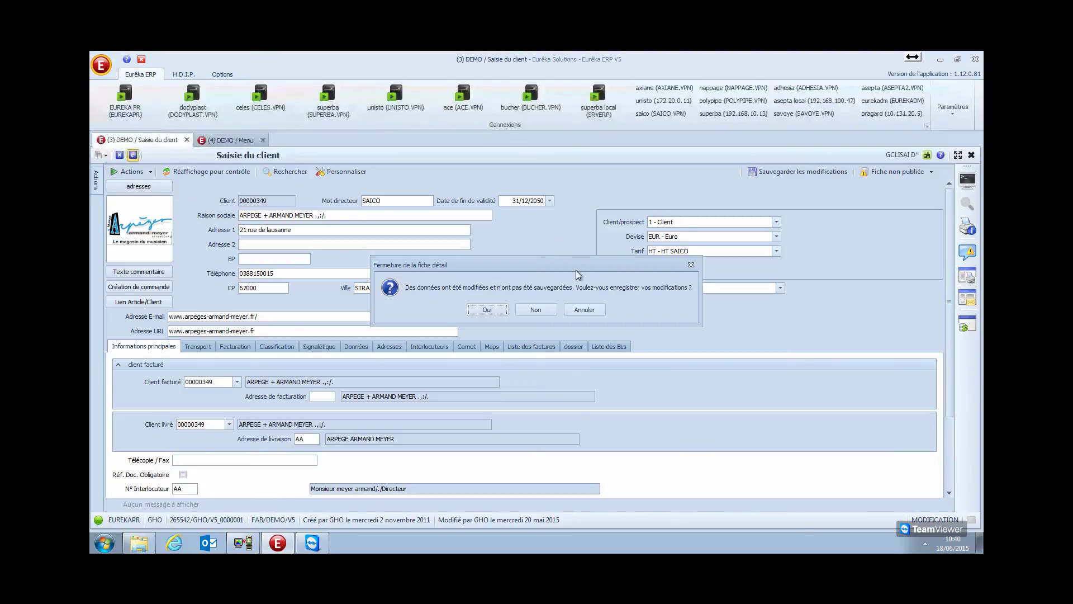
{"action": "left_click", "coordinate": [528, 313]}
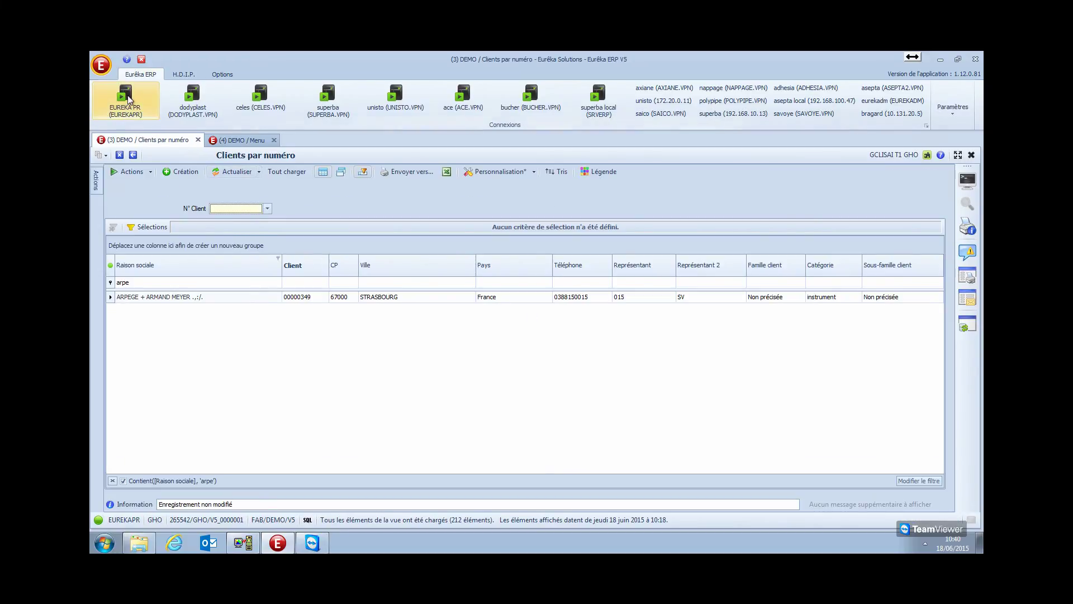
{"action": "left_click", "coordinate": [133, 156]}
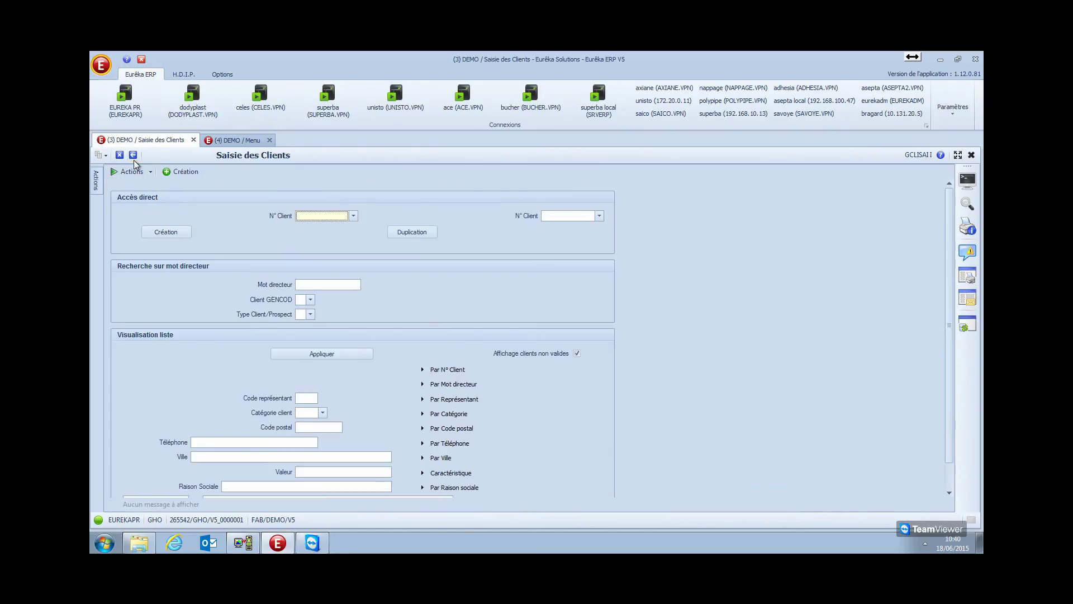
{"action": "left_click", "coordinate": [133, 155]}
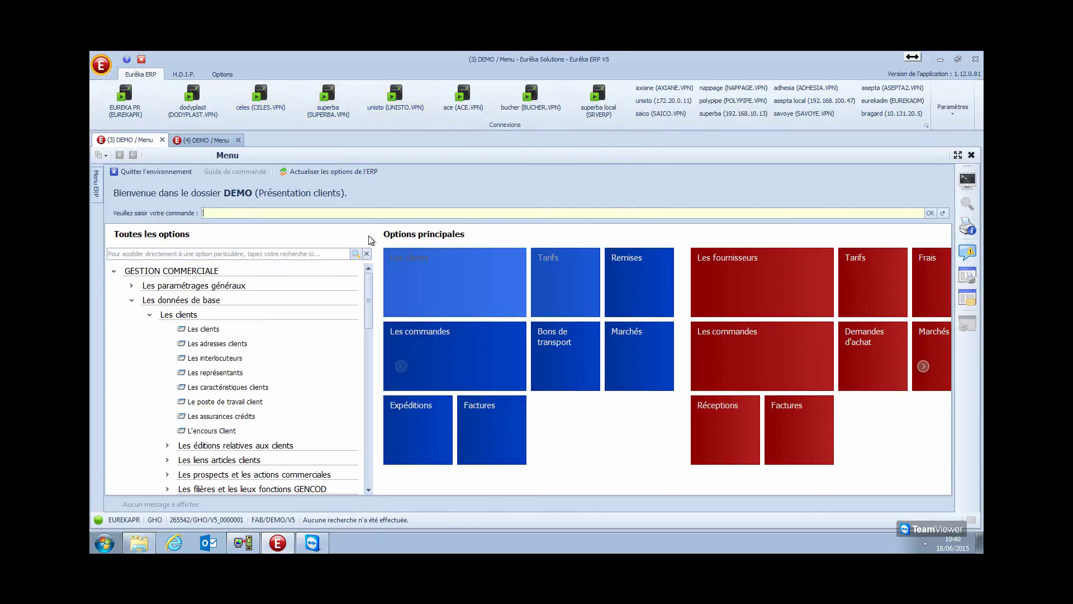
Open the carnet de commandes commerciales under Les commandes et documents directs and list its unsettled order lines by document
{"action": "left_click", "coordinate": [149, 315]}
{"action": "left_click", "coordinate": [149, 329]}
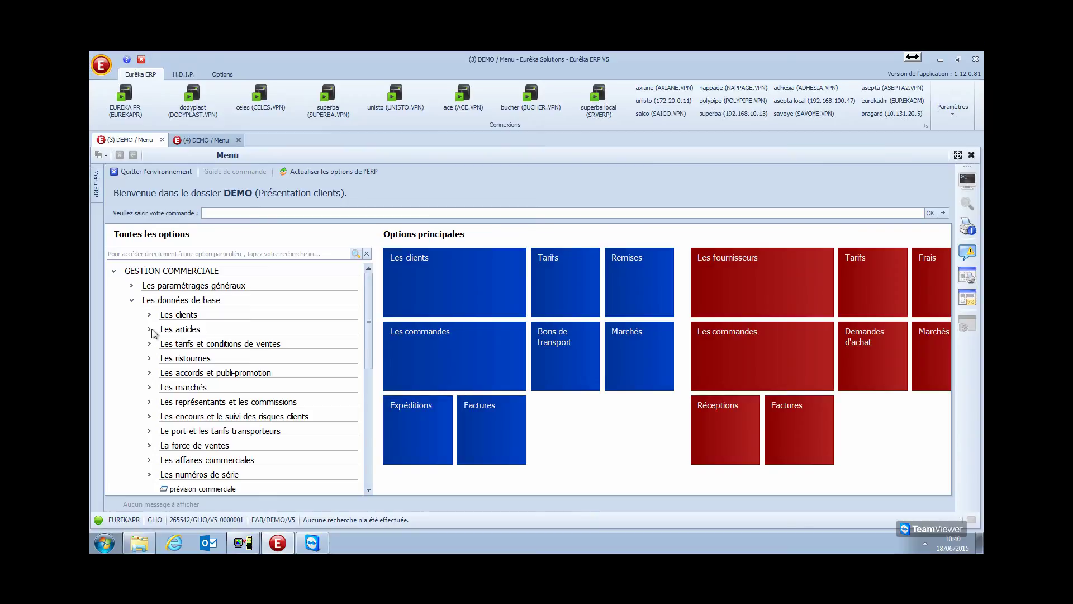
{"action": "left_click", "coordinate": [131, 300]}
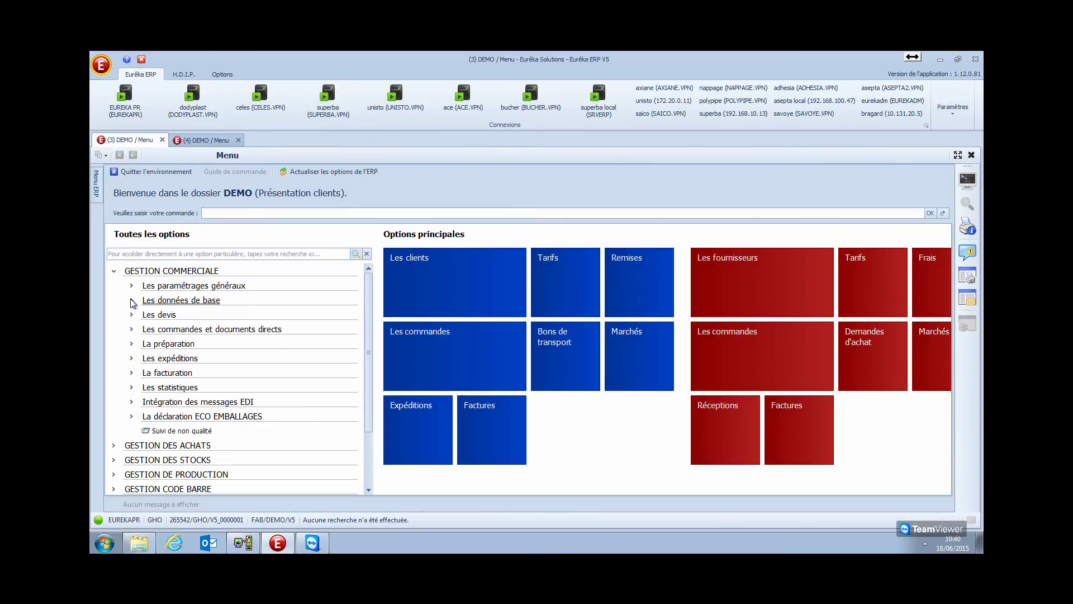
{"action": "left_click", "coordinate": [189, 330]}
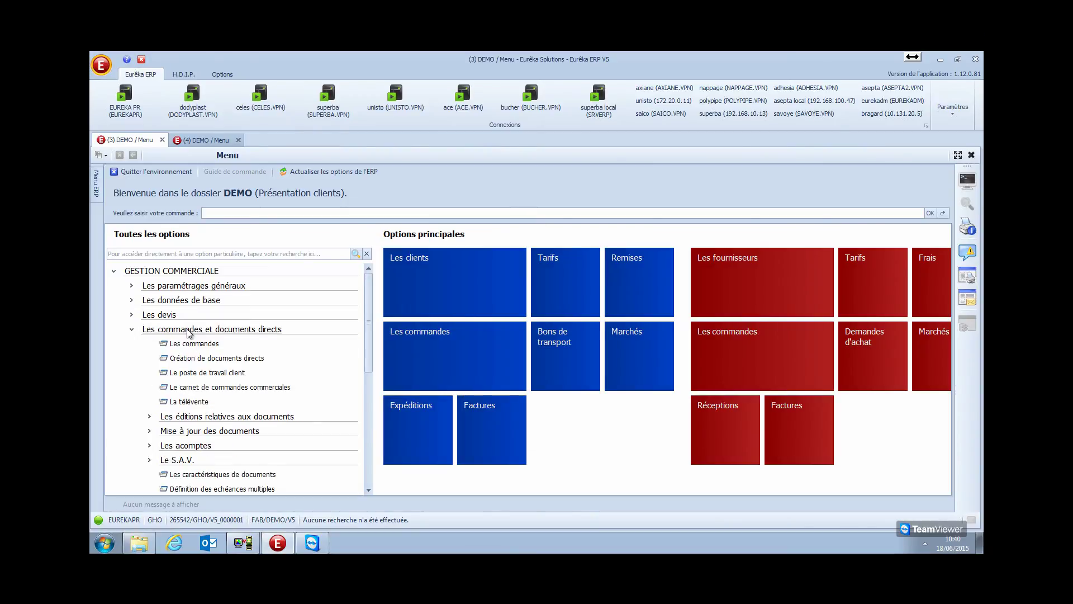
{"action": "left_click", "coordinate": [194, 387]}
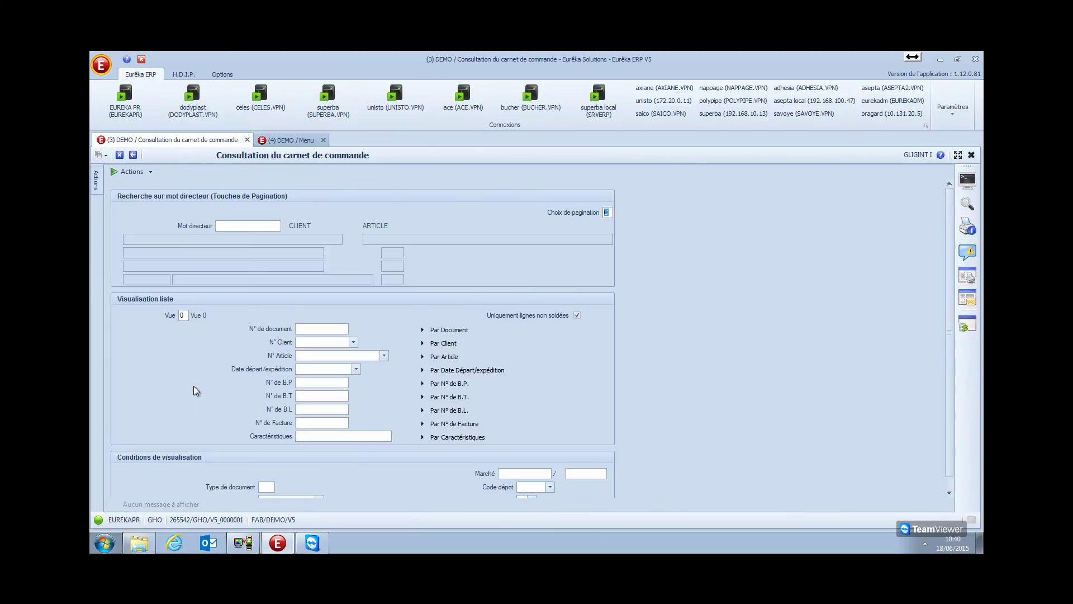
{"action": "left_click", "coordinate": [447, 330]}
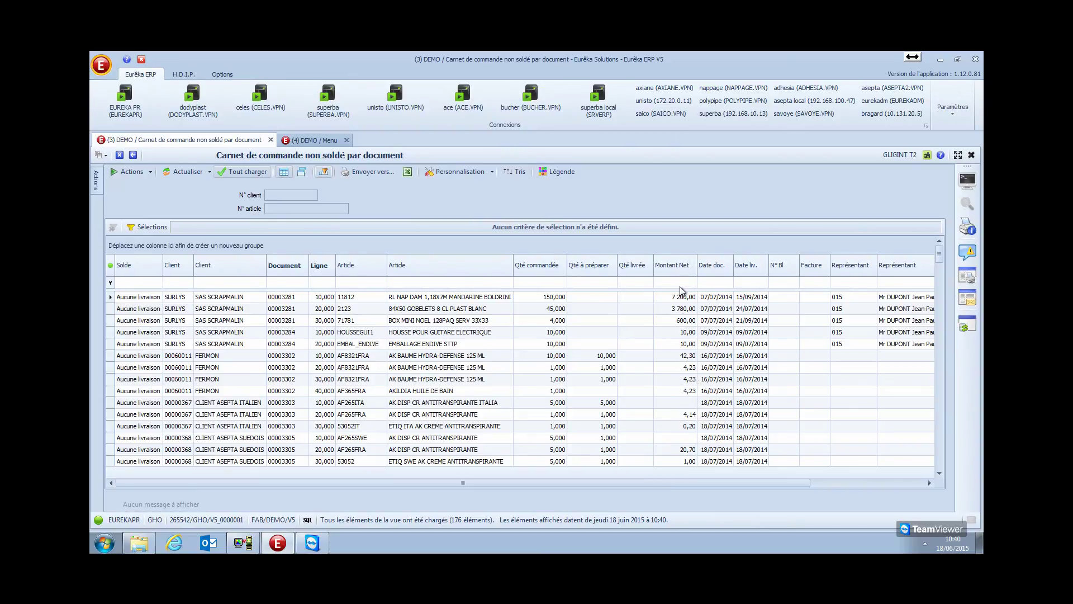
Show the Somme of the Montant Net column, and adjust the layout by placing Date liv. before Date doc. and widening Montant Net
{"action": "right_click", "coordinate": [677, 470]}
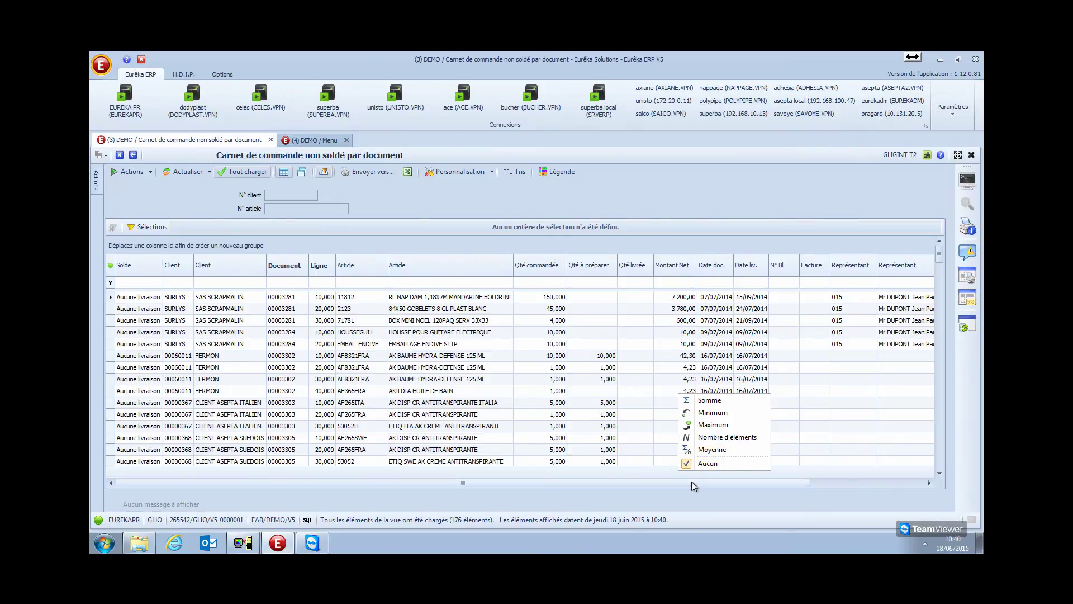
{"action": "left_click", "coordinate": [703, 401]}
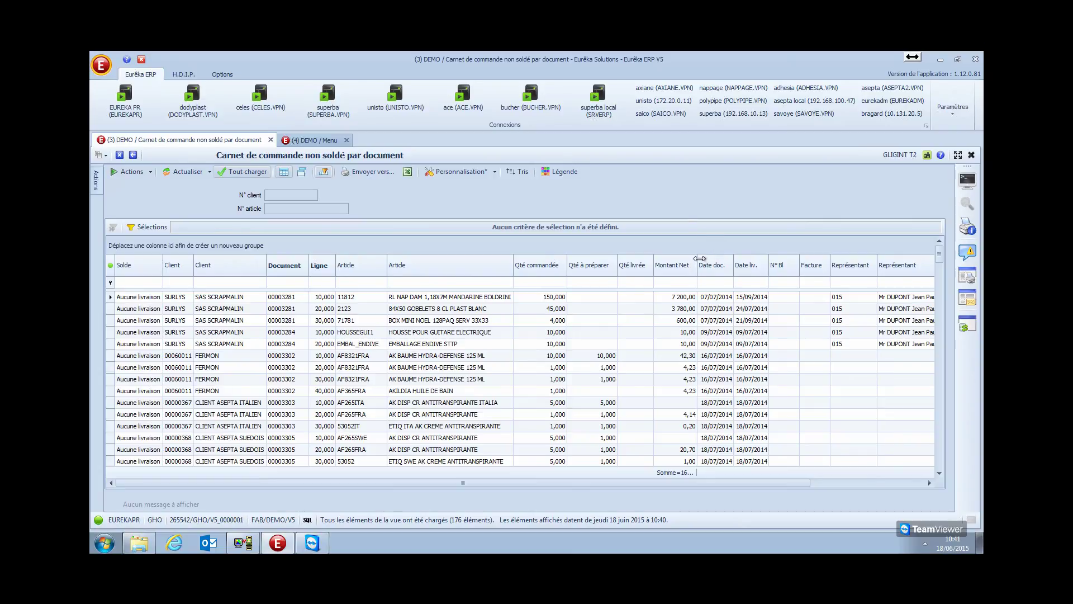
{"action": "left_click_drag", "start_coordinate": [755, 263], "coordinate": [755, 266]}
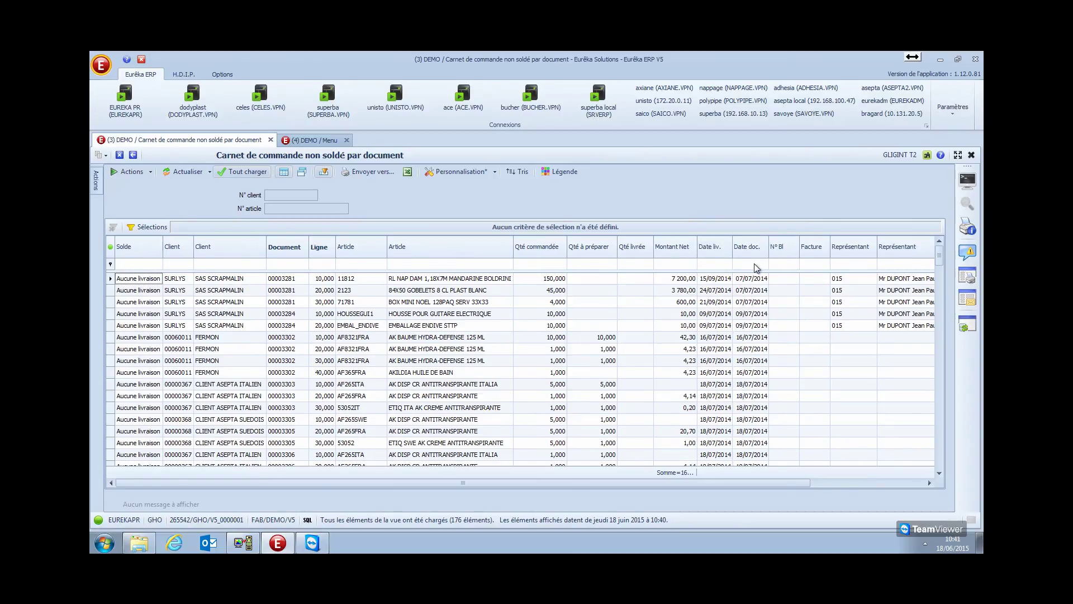
{"action": "left_click_drag", "start_coordinate": [702, 246], "coordinate": [769, 246]}
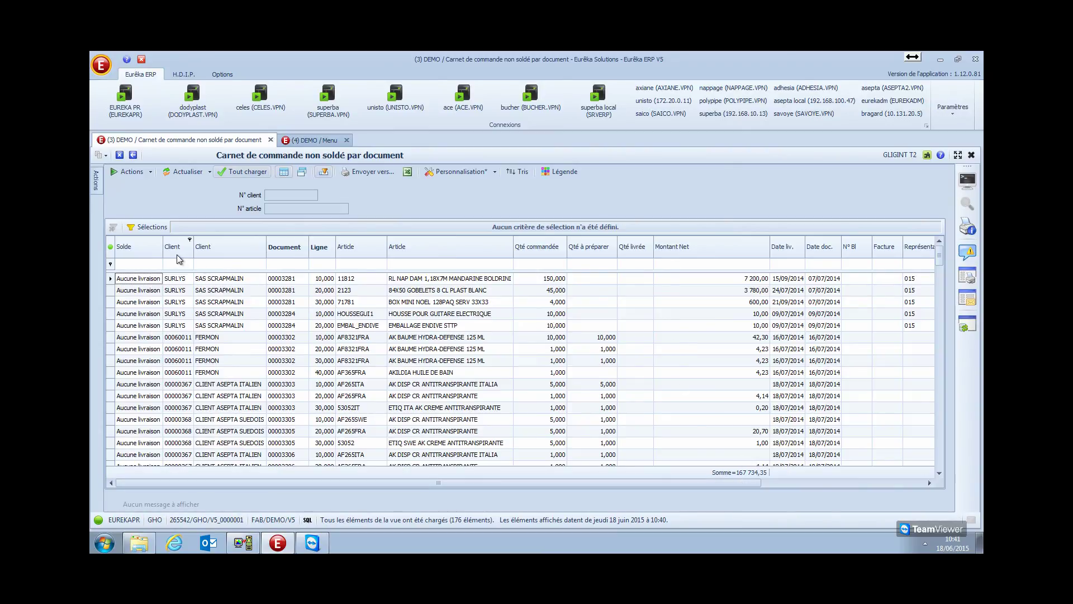
Group the order lines by client code, expand the ART DE LA TABLE HE group, and check the Envoyer vers choices
{"action": "left_click_drag", "start_coordinate": [177, 254], "coordinate": [149, 239]}
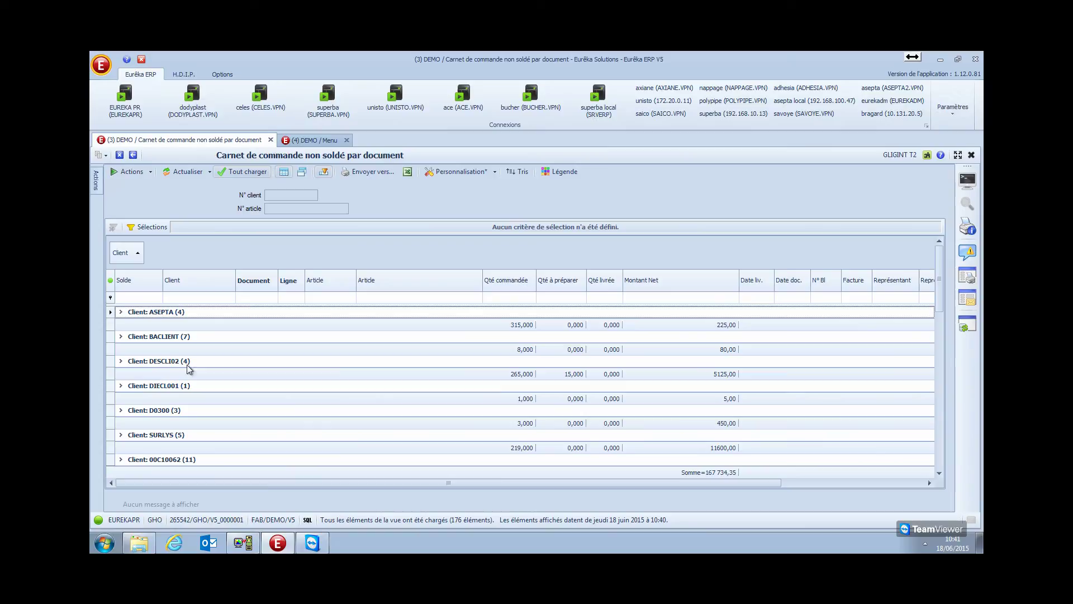
{"action": "left_click", "coordinate": [121, 362]}
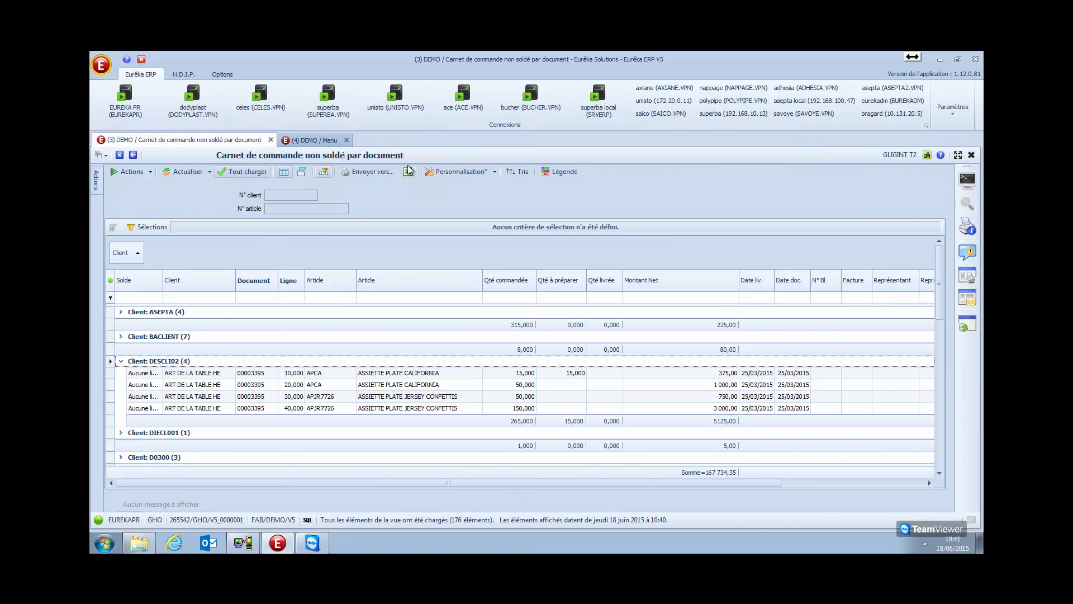
{"action": "left_click", "coordinate": [376, 172]}
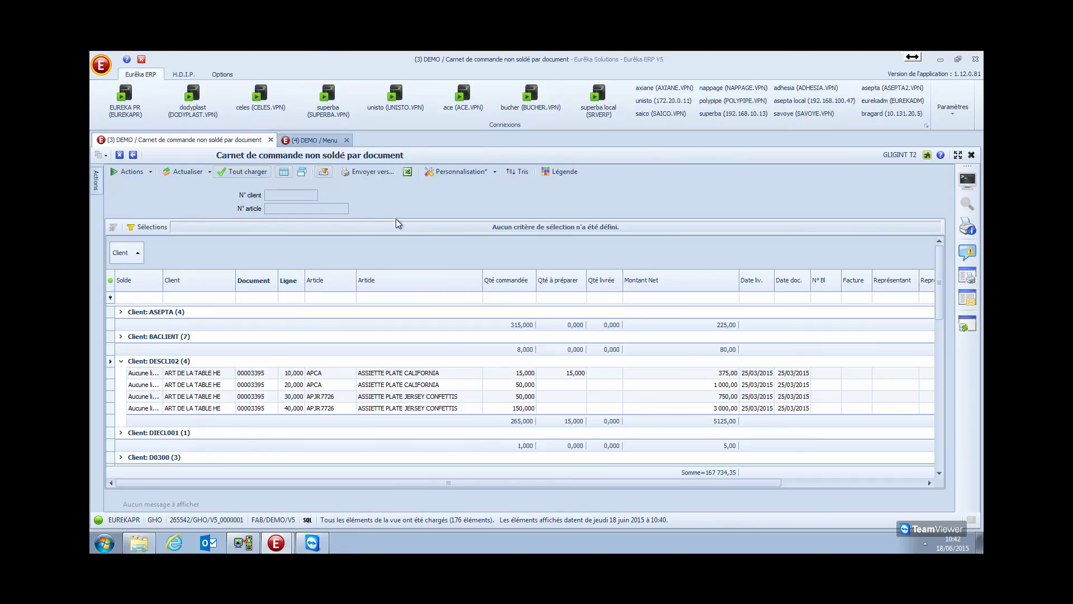
Leave the order book for the main menu and open the document entry screen with the command cde
{"action": "left_click", "coordinate": [133, 155]}
{"action": "key", "text": "Escape"}
{"action": "key", "text": "Escape"}
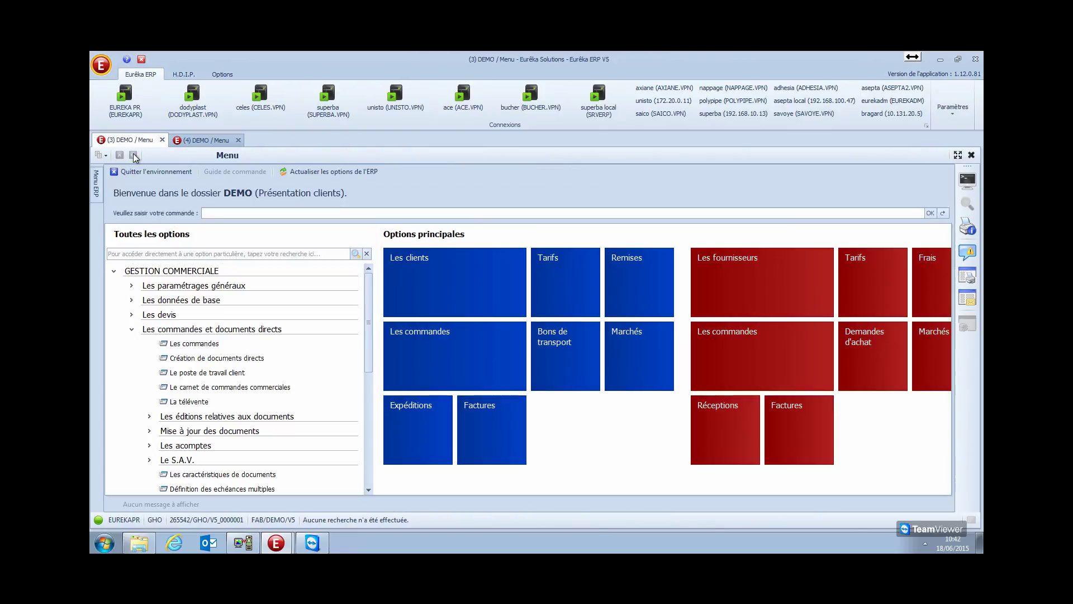
{"action": "type", "text": "cde"}
{"action": "key", "text": "Return"}
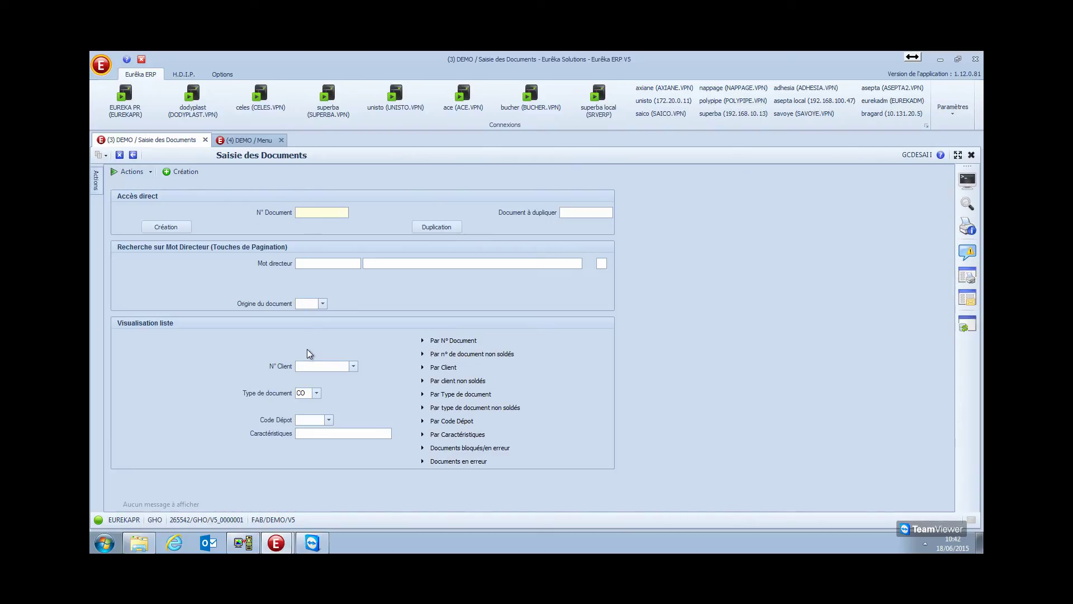
Search the N° Client field for ARPEGE, select the matching Strasbourg client, and clear the client selection again
{"action": "left_click", "coordinate": [307, 366]}
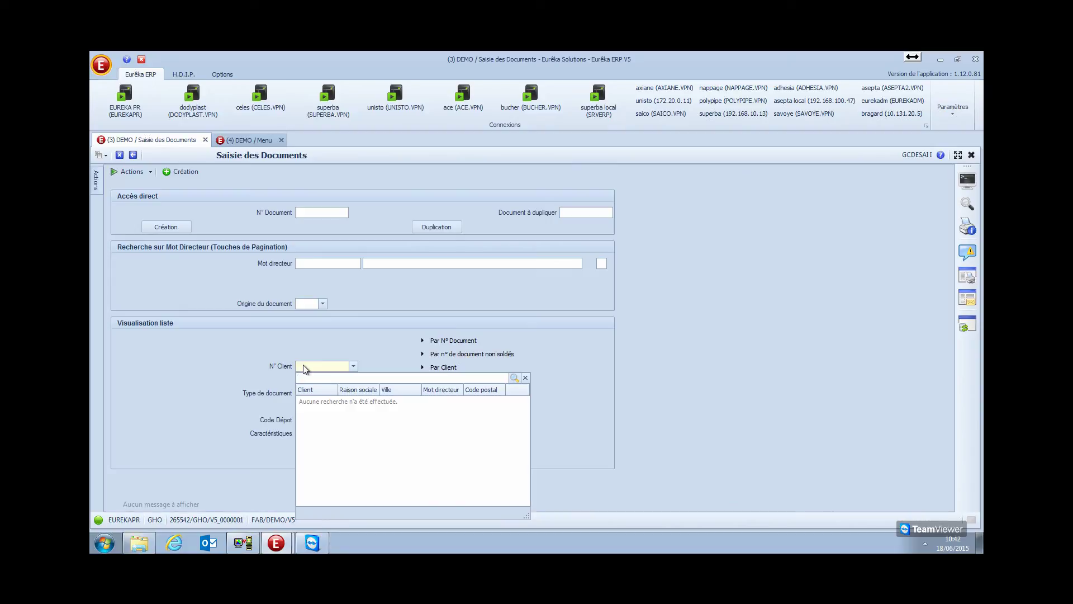
{"action": "type", "text": "ARPEGE"}
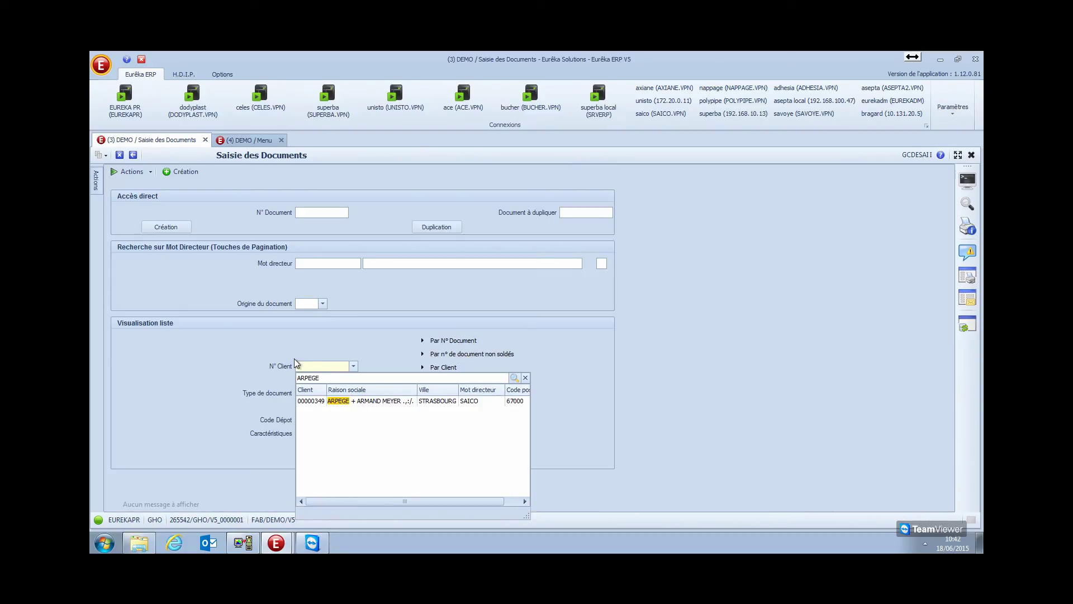
{"action": "double_click", "coordinate": [321, 402]}
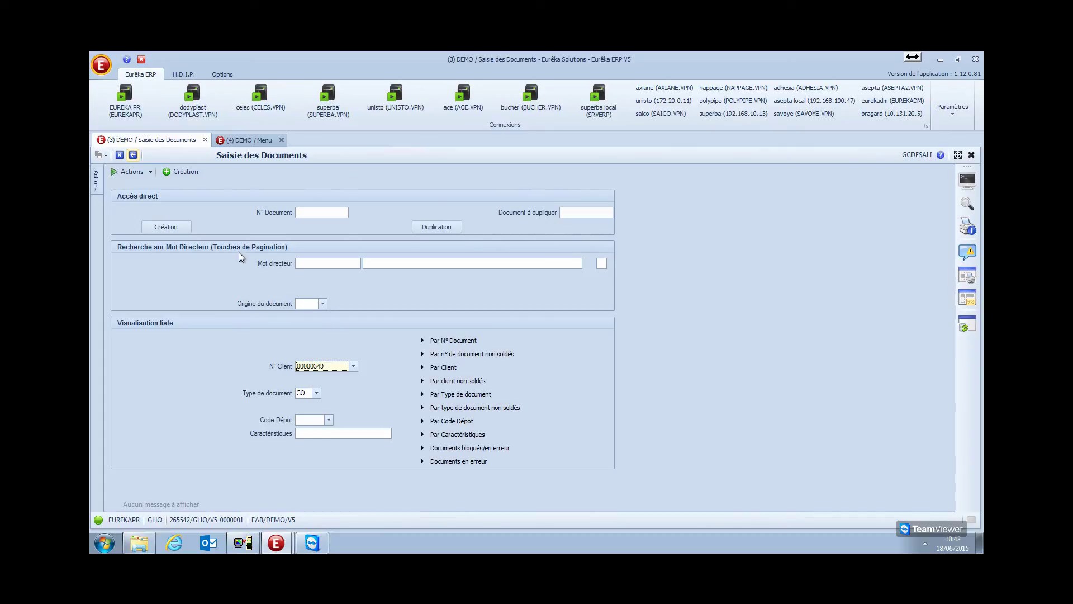
{"action": "double_click", "coordinate": [337, 370]}
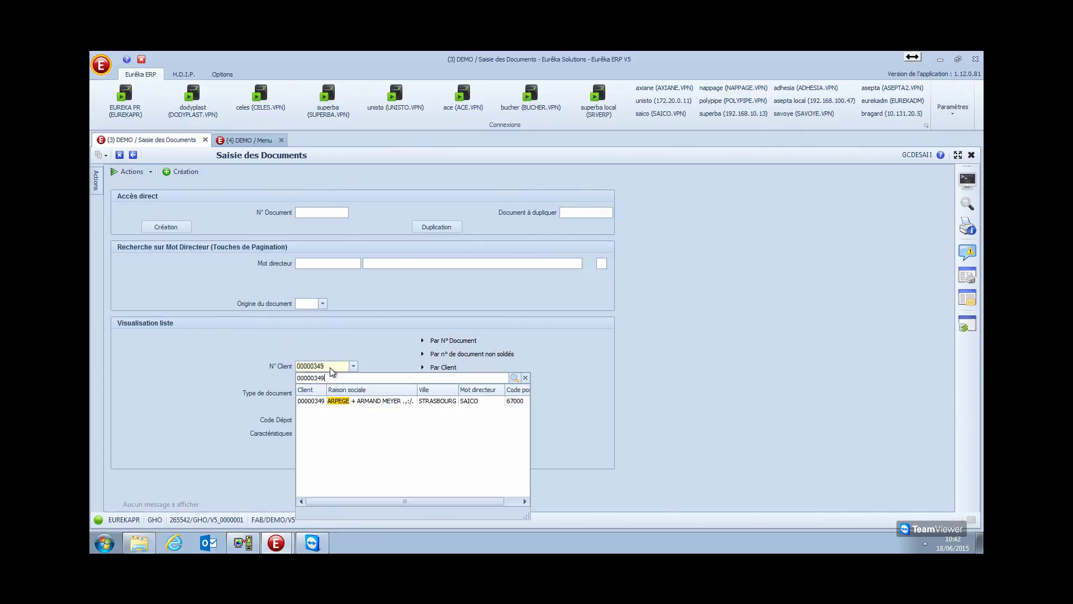
{"action": "key", "text": "BackSpace"}
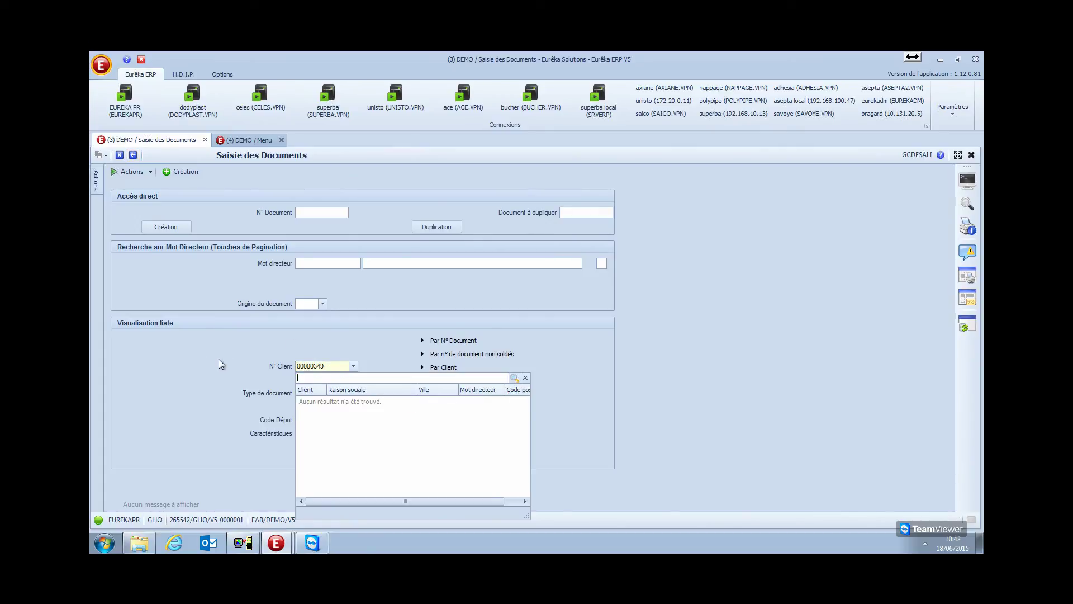
{"action": "left_click", "coordinate": [394, 371]}
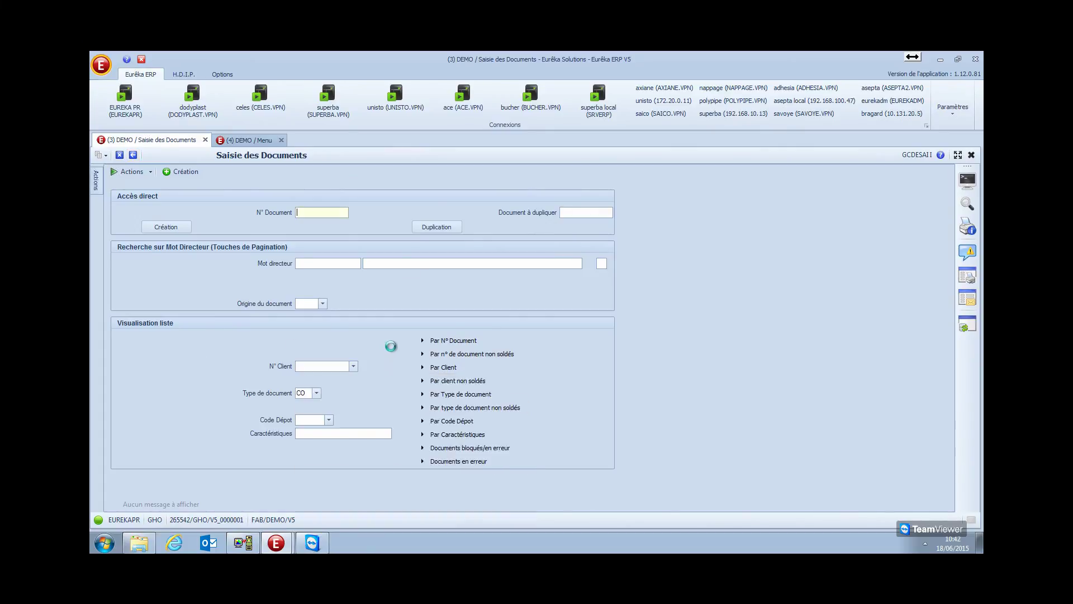
List the Commande documents by document number and run the Edition ARC action on the first LEROY MERLIN order
{"action": "left_click", "coordinate": [449, 340]}
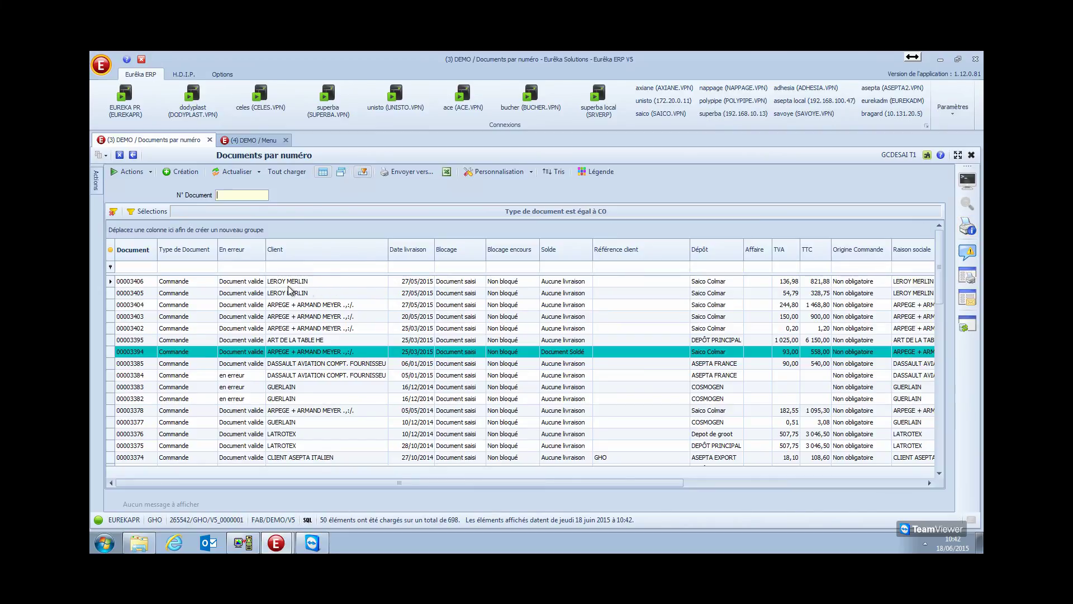
{"action": "right_click", "coordinate": [211, 287]}
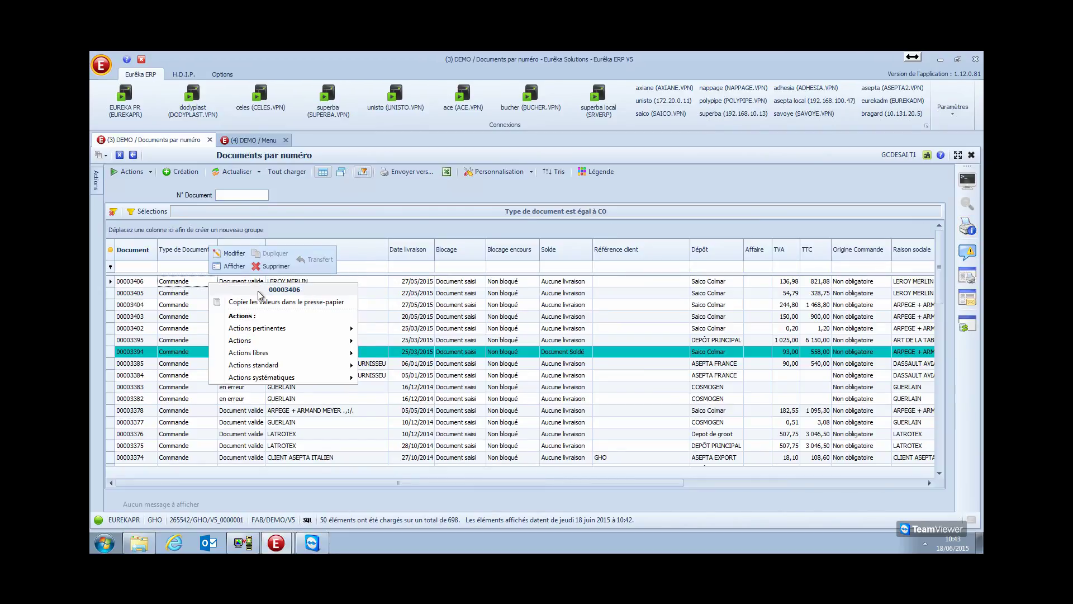
{"action": "left_click", "coordinate": [254, 340]}
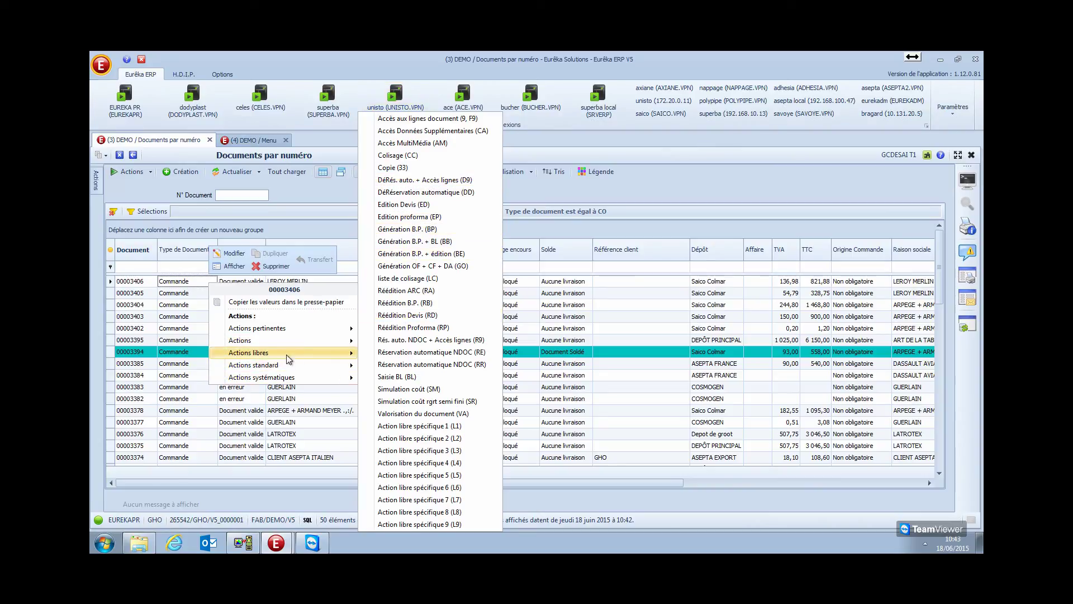
{"action": "mouse_move", "coordinate": [288, 328]}
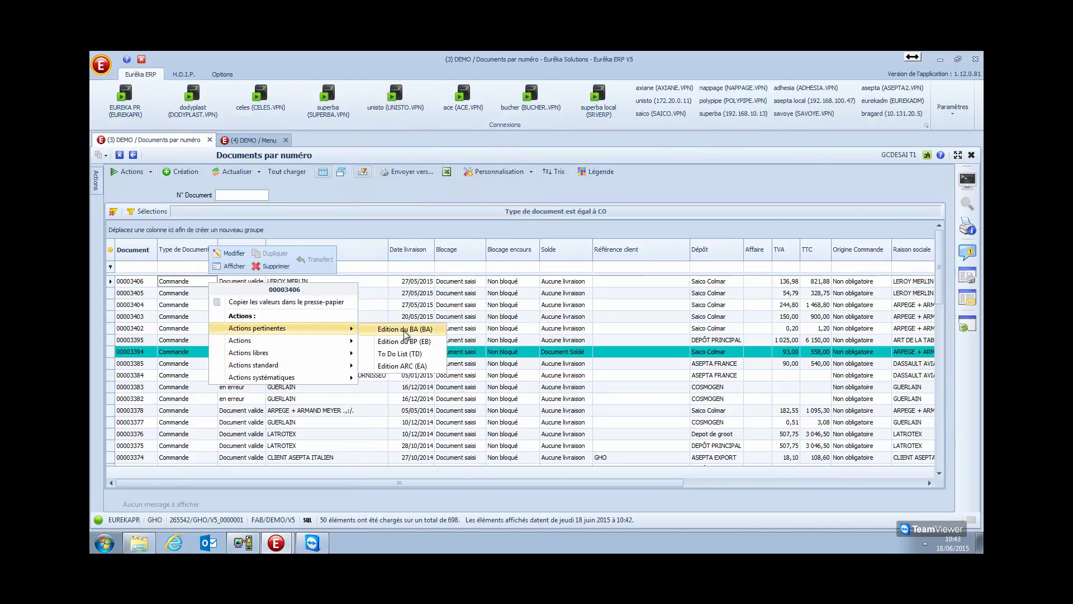
{"action": "left_click", "coordinate": [396, 367]}
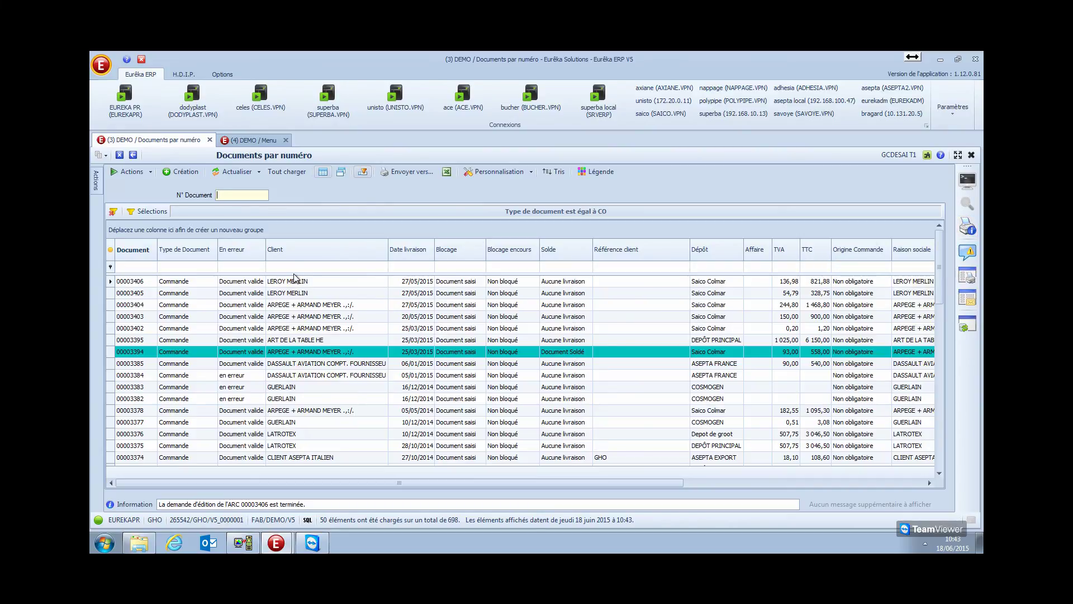
From the spool file list, open the ARCACE file dated 18/06/2015 10:43:13 in Adobe Reader, examine the order acknowledgement, and close it
{"action": "left_click", "coordinate": [967, 227]}
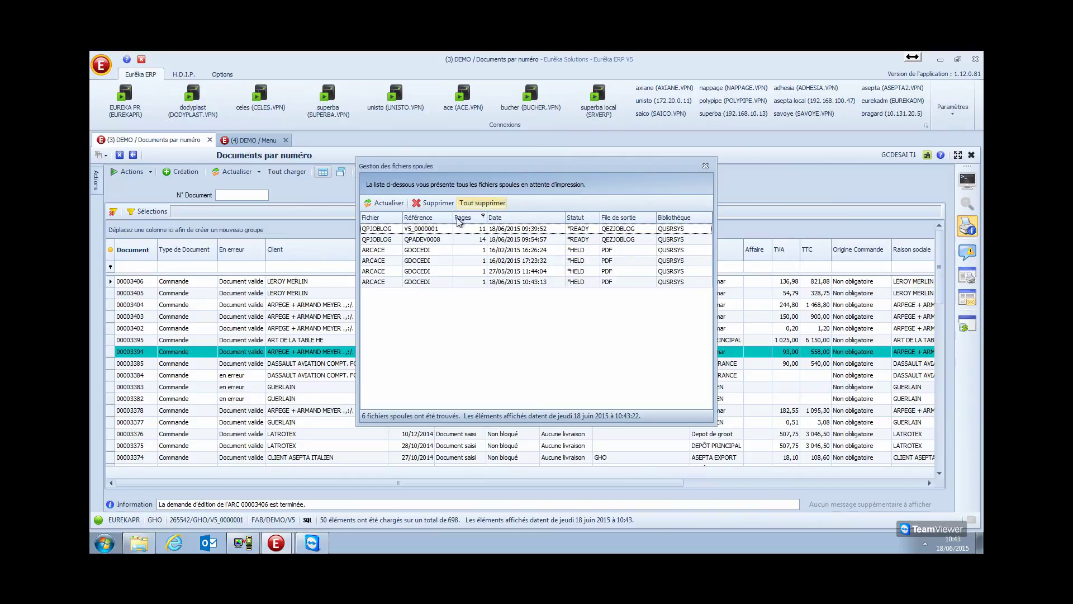
{"action": "left_click", "coordinate": [370, 282]}
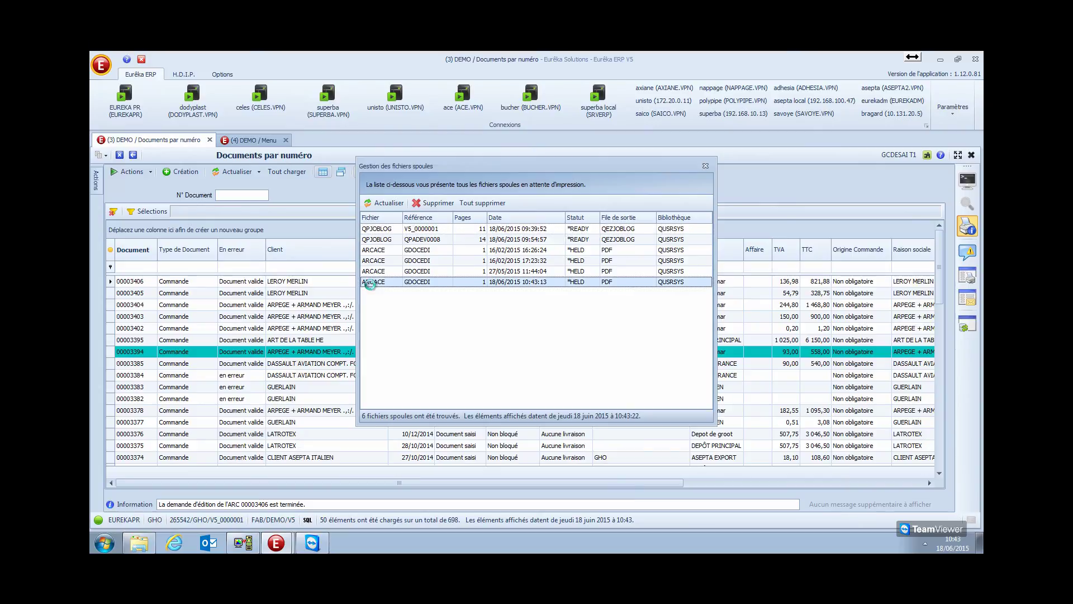
{"action": "double_click", "coordinate": [385, 282]}
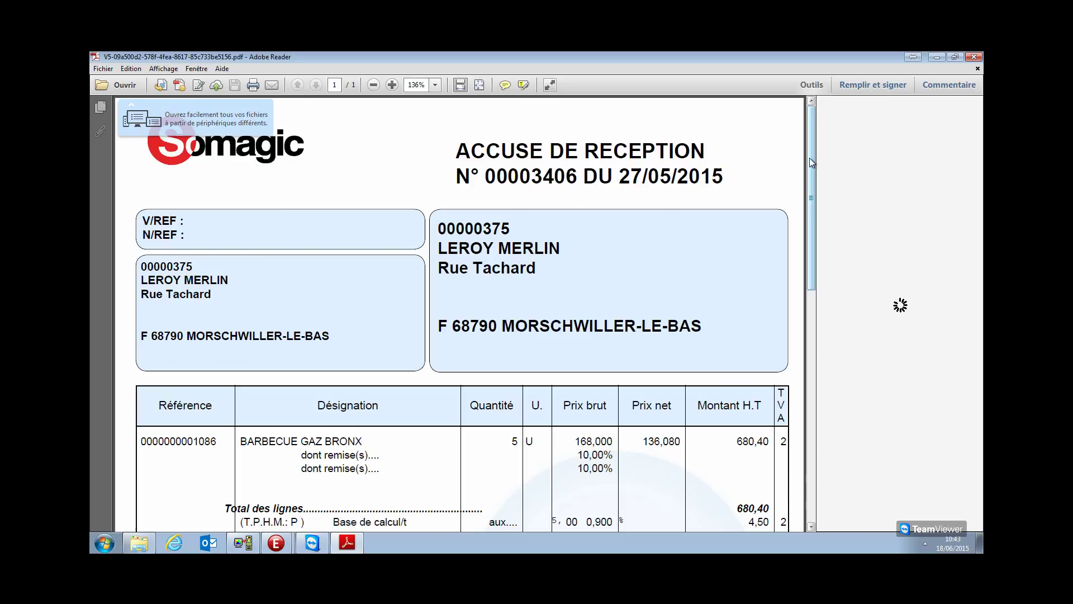
{"action": "left_click_drag", "start_coordinate": [811, 184], "coordinate": [796, 106]}
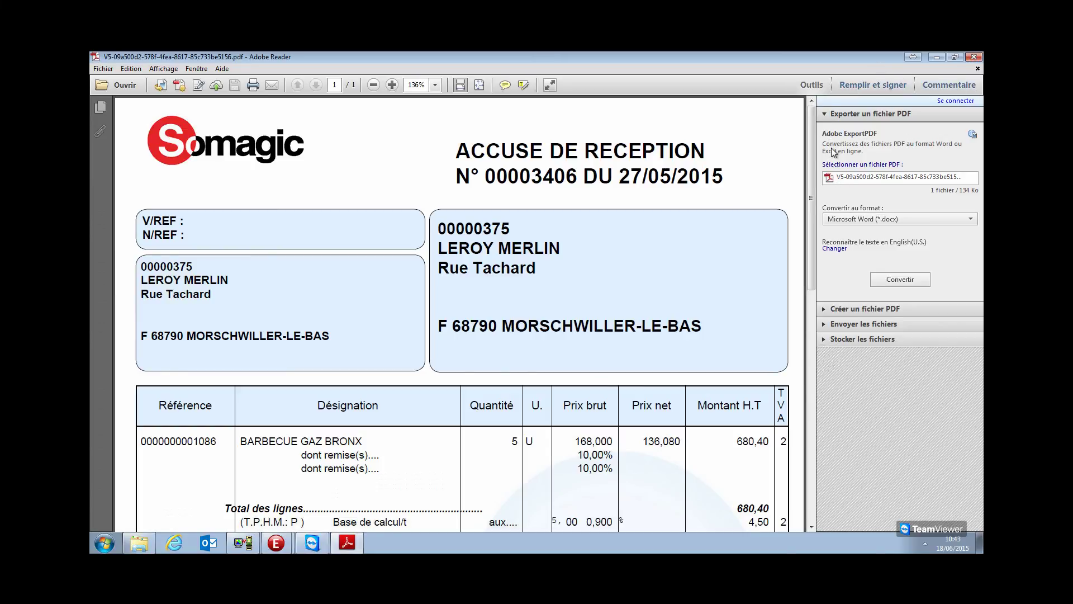
{"action": "left_click", "coordinate": [972, 57]}
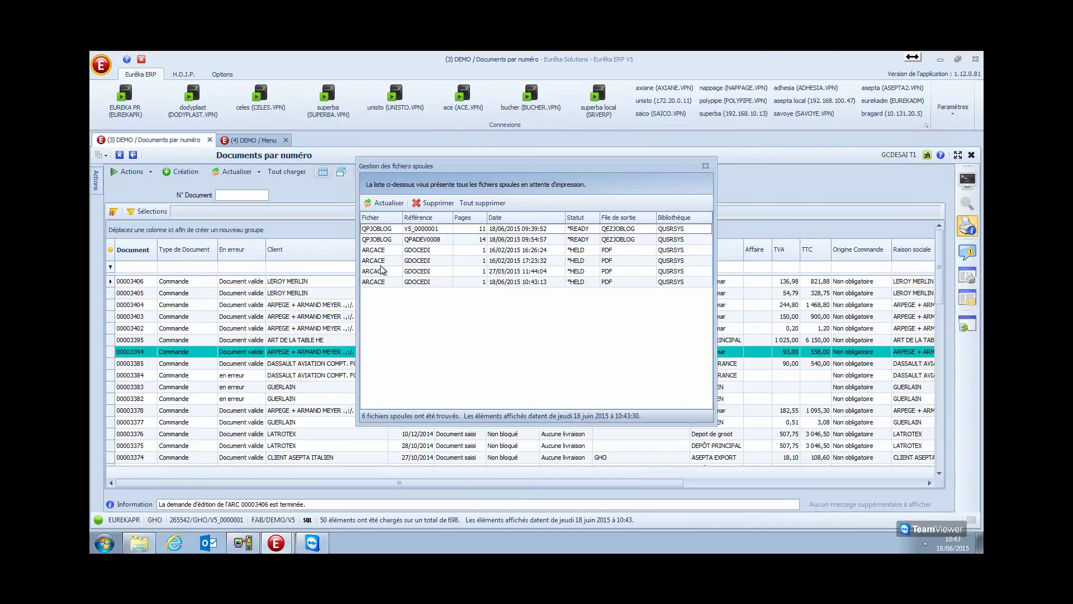
Examine the save and print actions available for the latest ARCACE spool file, and close the list and return to the main menu
{"action": "right_click", "coordinate": [383, 285]}
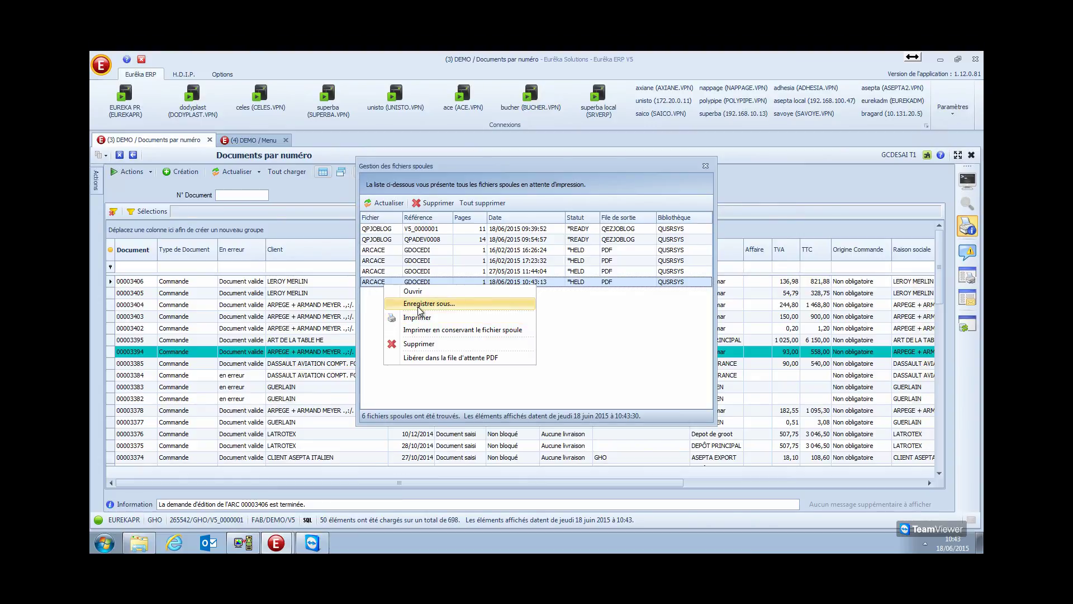
{"action": "left_click", "coordinate": [705, 167]}
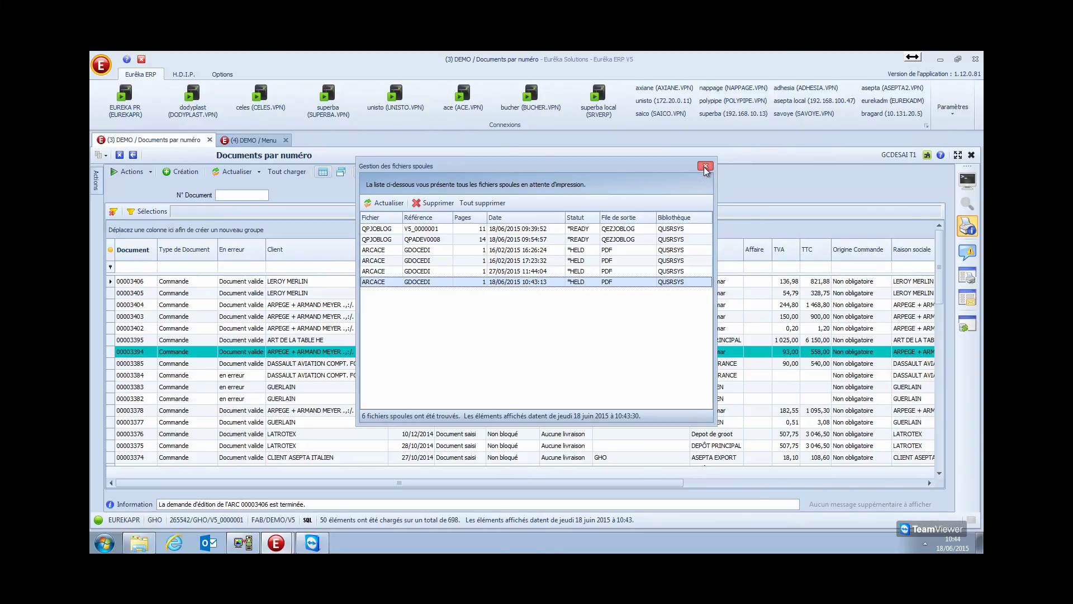
{"action": "left_click", "coordinate": [705, 167]}
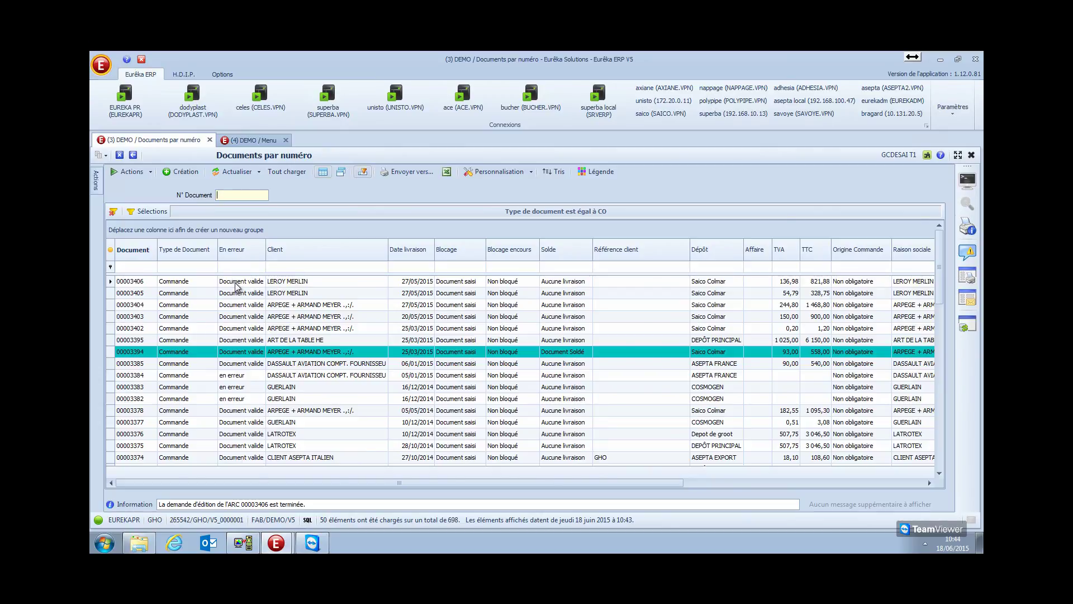
{"action": "left_click", "coordinate": [133, 156]}
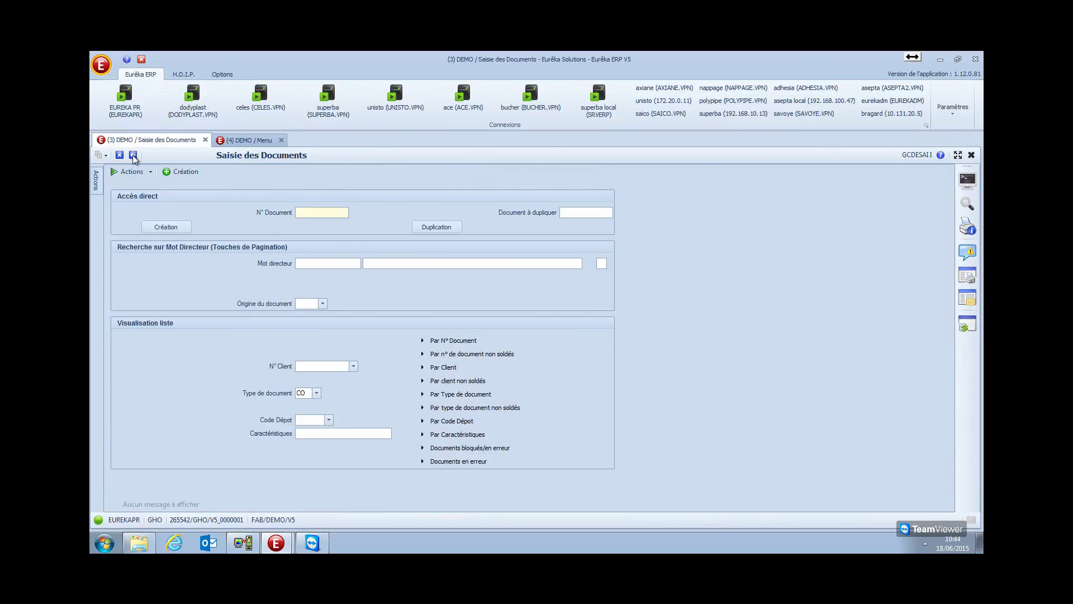
{"action": "left_click", "coordinate": [133, 156]}
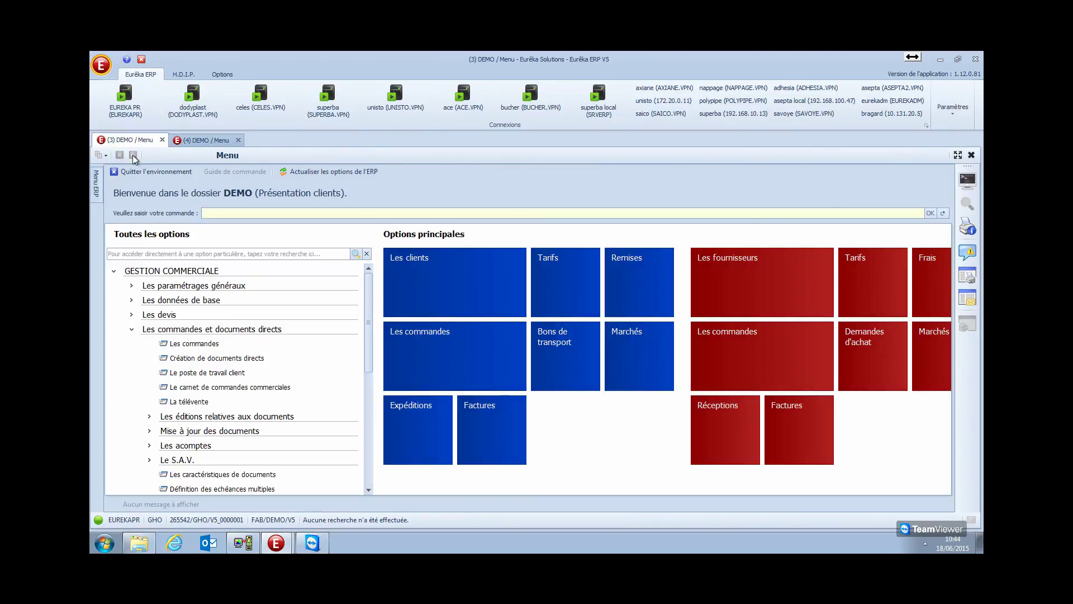
Collapse the GESTION COMMERCIALE options in the main menu and open the Tableaux de bord dashboard
{"action": "left_click", "coordinate": [113, 271]}
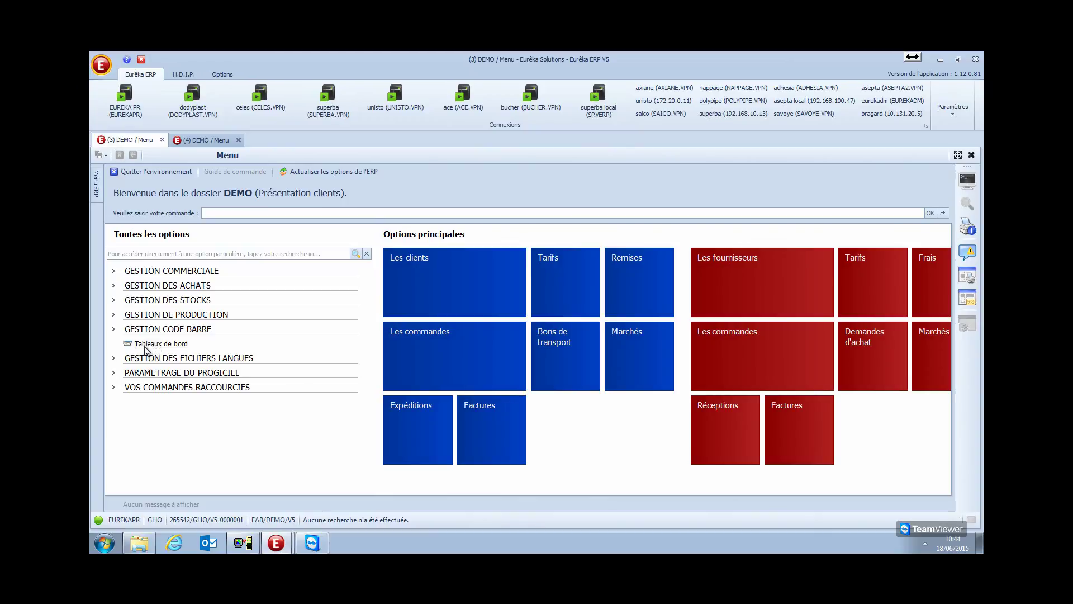
{"action": "left_click", "coordinate": [241, 212]}
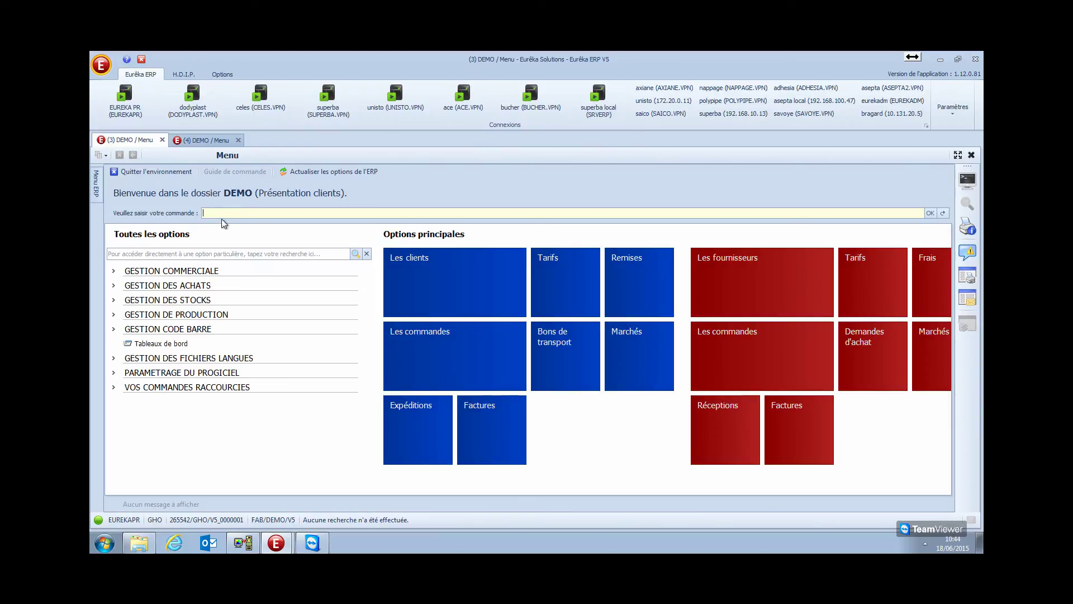
{"action": "left_click", "coordinate": [157, 346]}
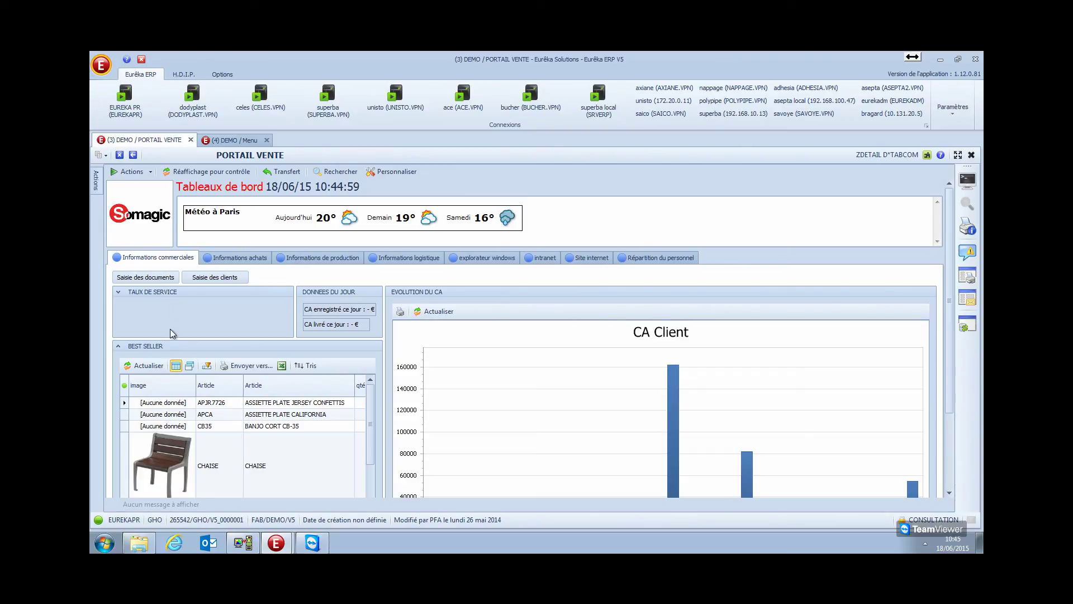
Expand the TAUX DE SERVICE list to review it and collapse it, and view the Saisie des documents screen before returning to the dashboard
{"action": "left_click", "coordinate": [119, 290]}
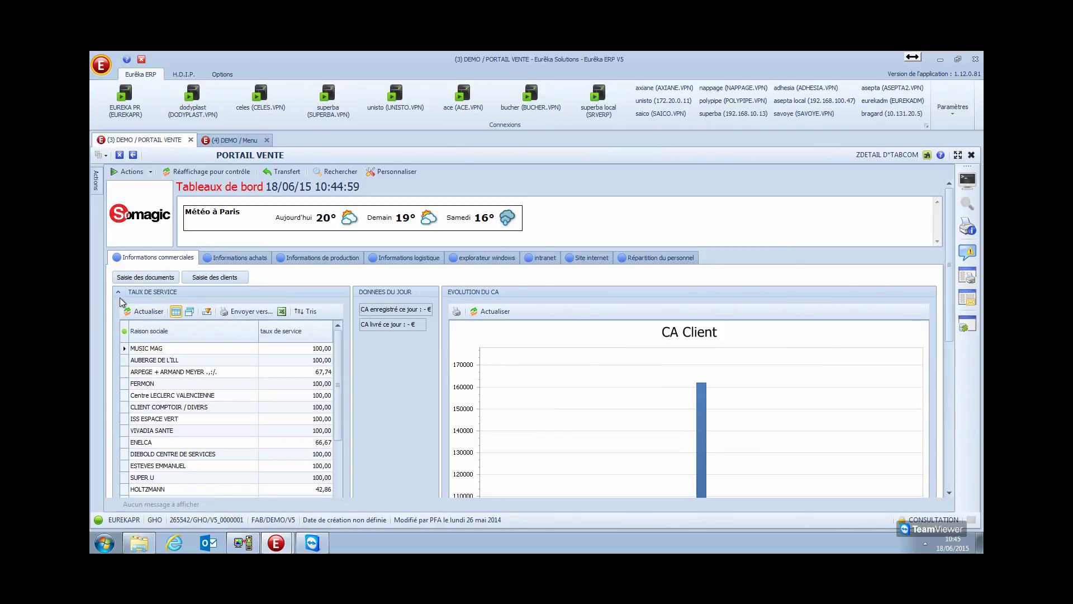
{"action": "scroll", "coordinate": [120, 295], "scroll_direction": "down", "scroll_amount": 1}
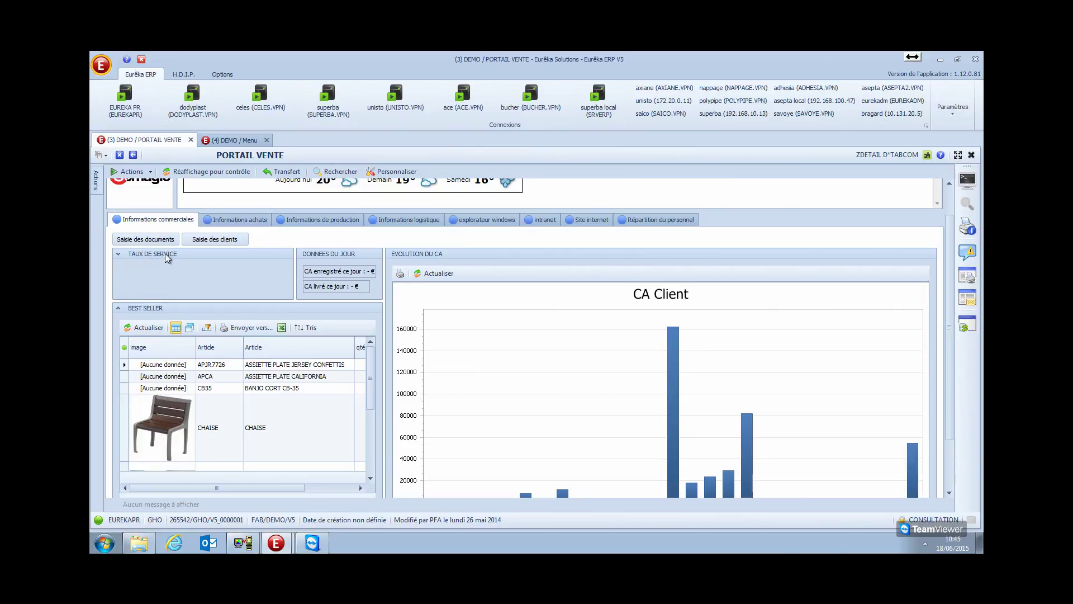
{"action": "left_click", "coordinate": [119, 253]}
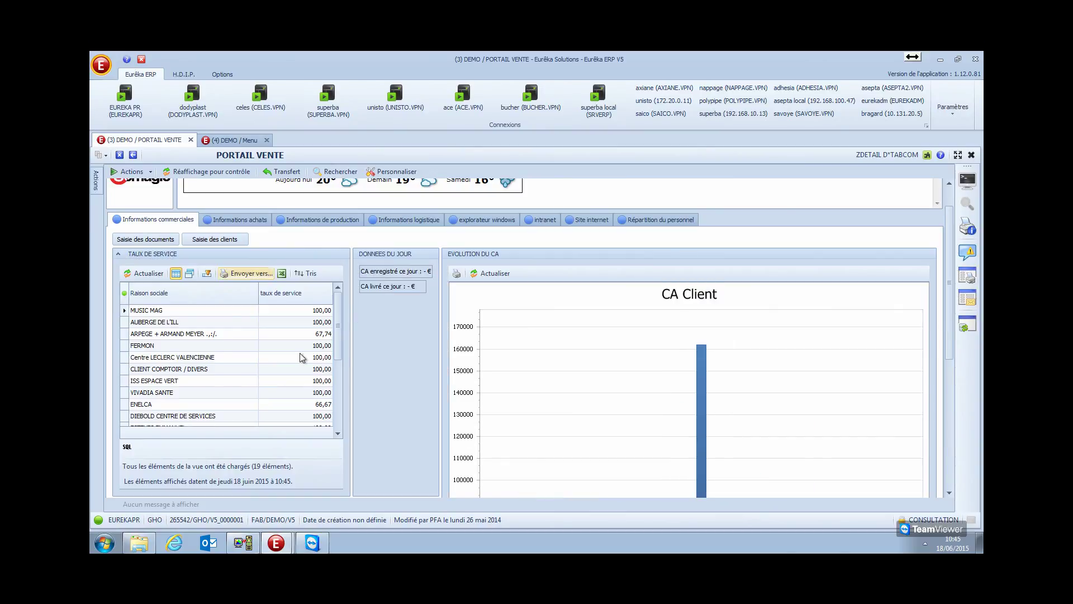
{"action": "left_click", "coordinate": [118, 254]}
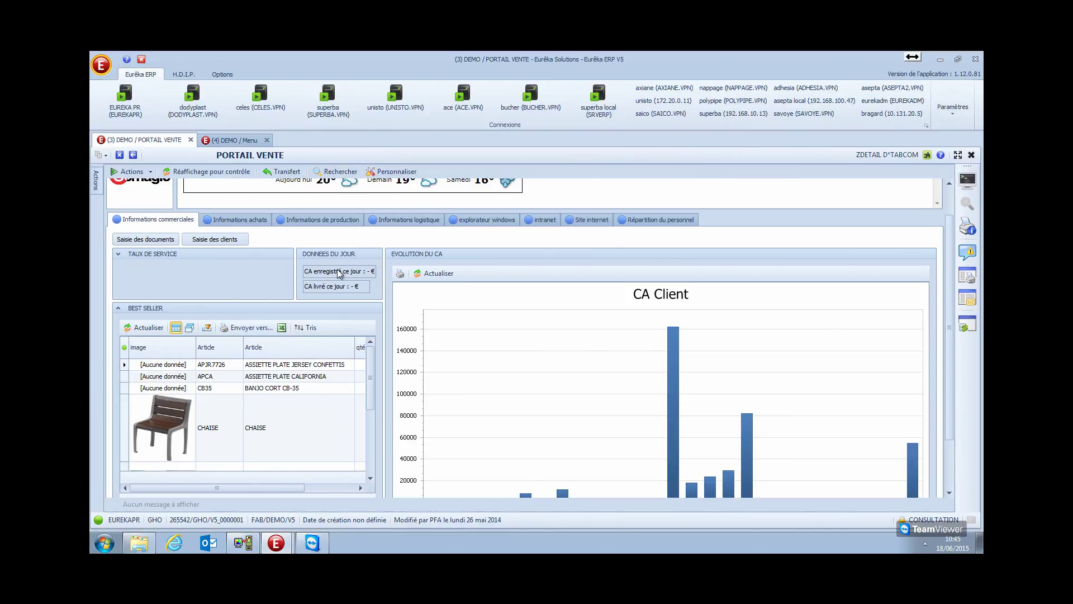
{"action": "left_click", "coordinate": [151, 239]}
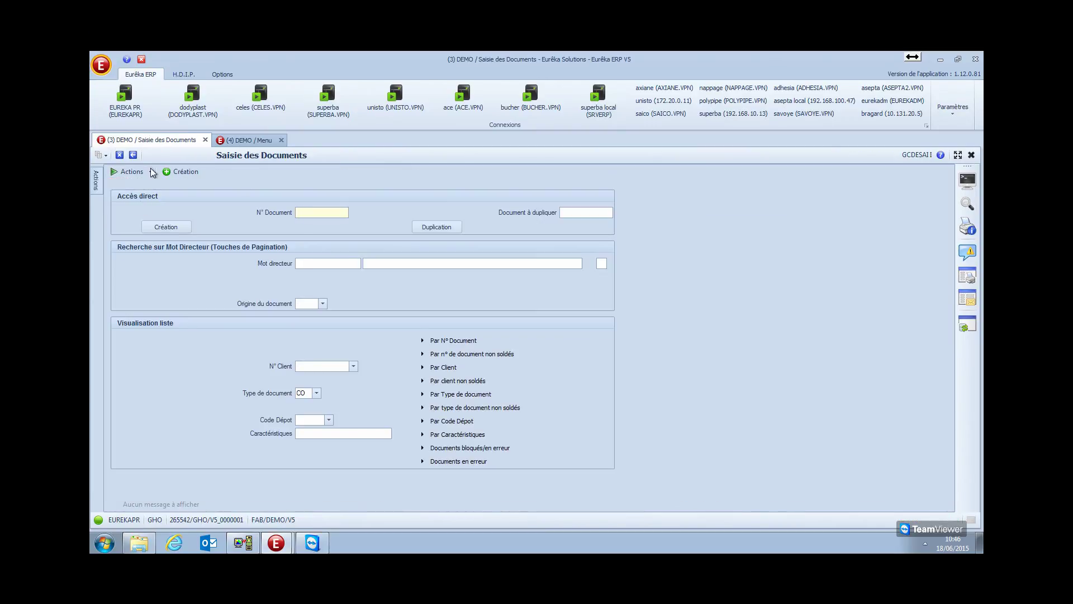
{"action": "left_click", "coordinate": [132, 155]}
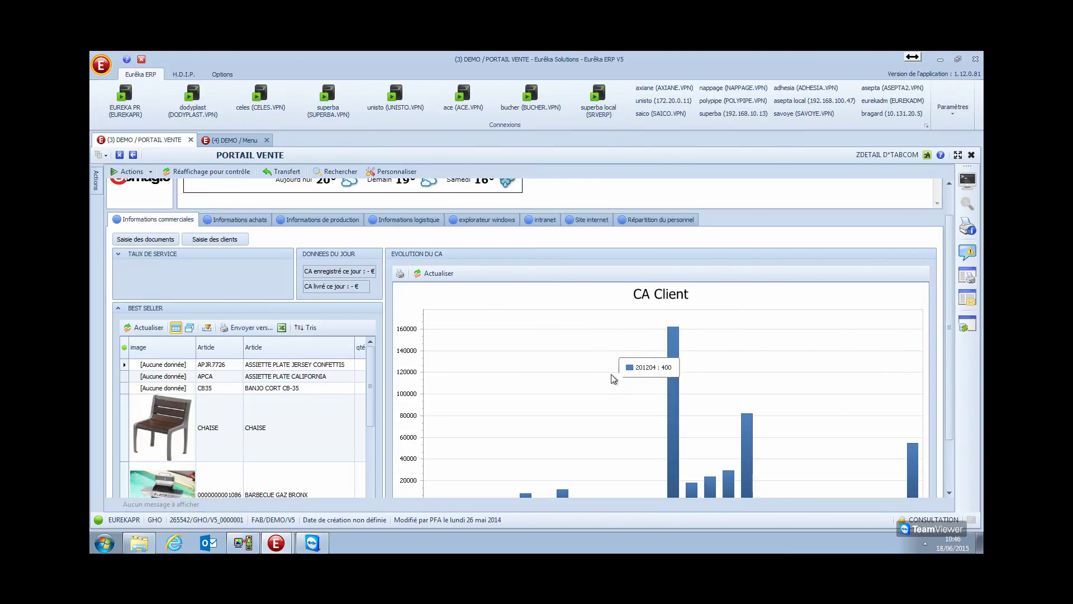
Examine the dashboard's Informations achats, Informations de production, Informations logistique, explorateur windows and intranet pages in turn
{"action": "left_click", "coordinate": [224, 219]}
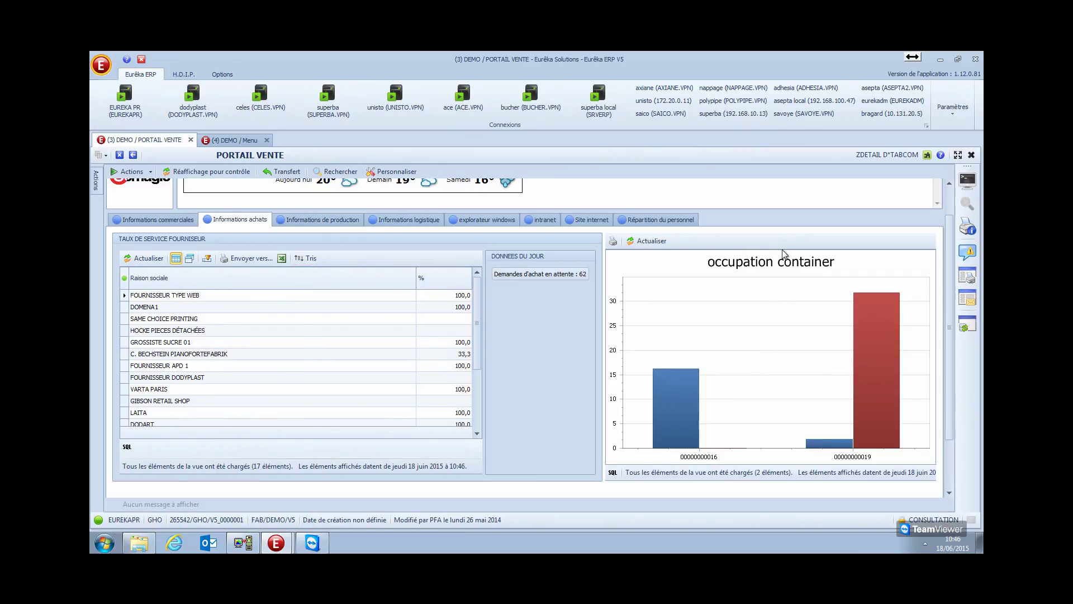
{"action": "mouse_move", "coordinate": [842, 308]}
{"action": "left_click", "coordinate": [296, 217]}
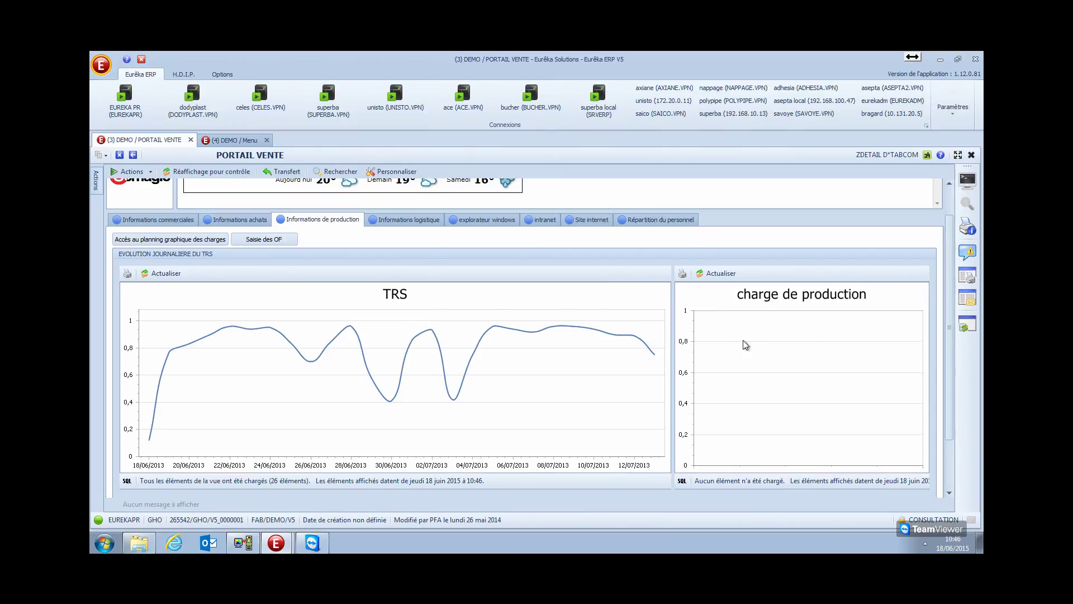
{"action": "left_click", "coordinate": [398, 220]}
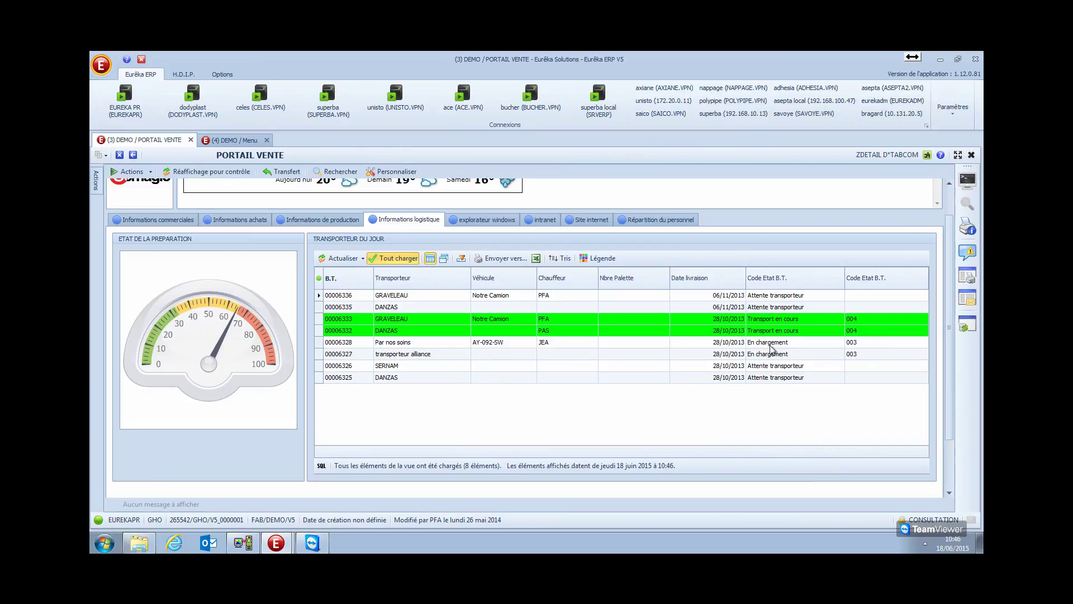
{"action": "left_click", "coordinate": [487, 215]}
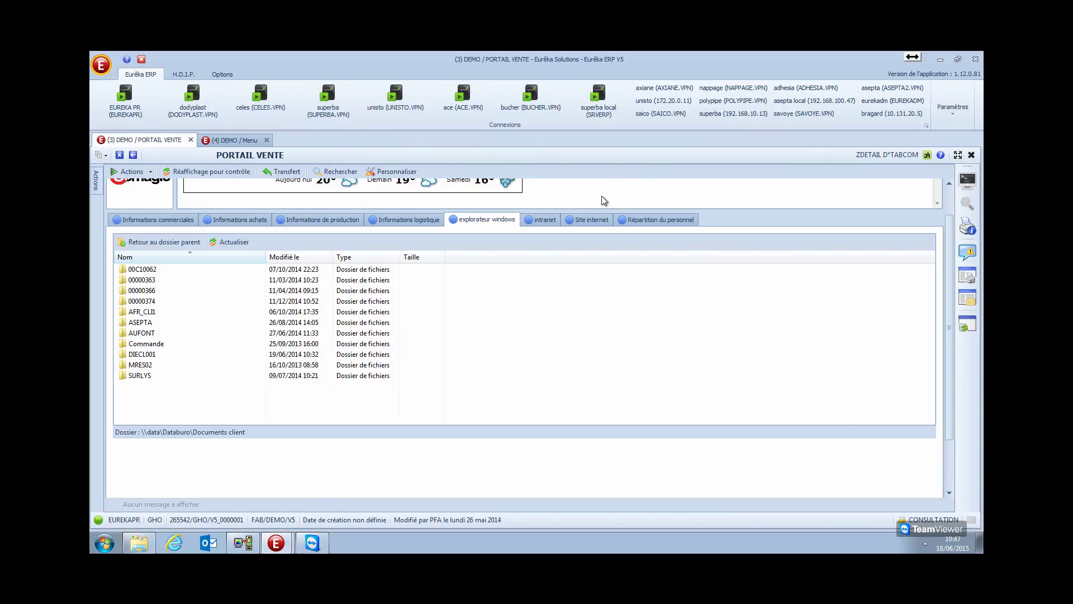
{"action": "left_click", "coordinate": [535, 221]}
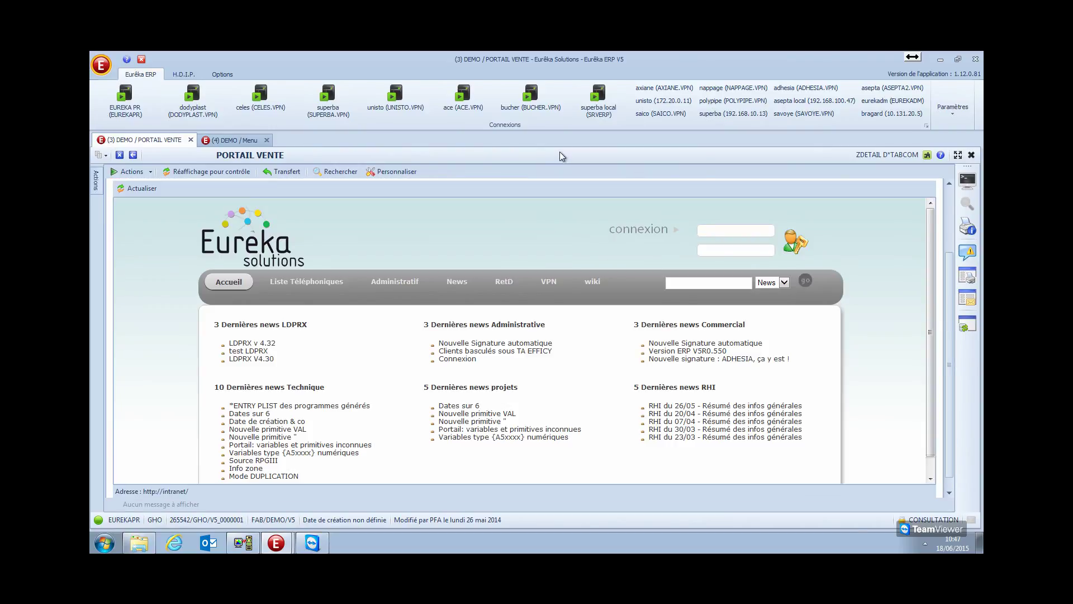
Return to the dashboard's Informations commerciales page and examine the full CA Client chart
{"action": "left_click", "coordinate": [948, 229]}
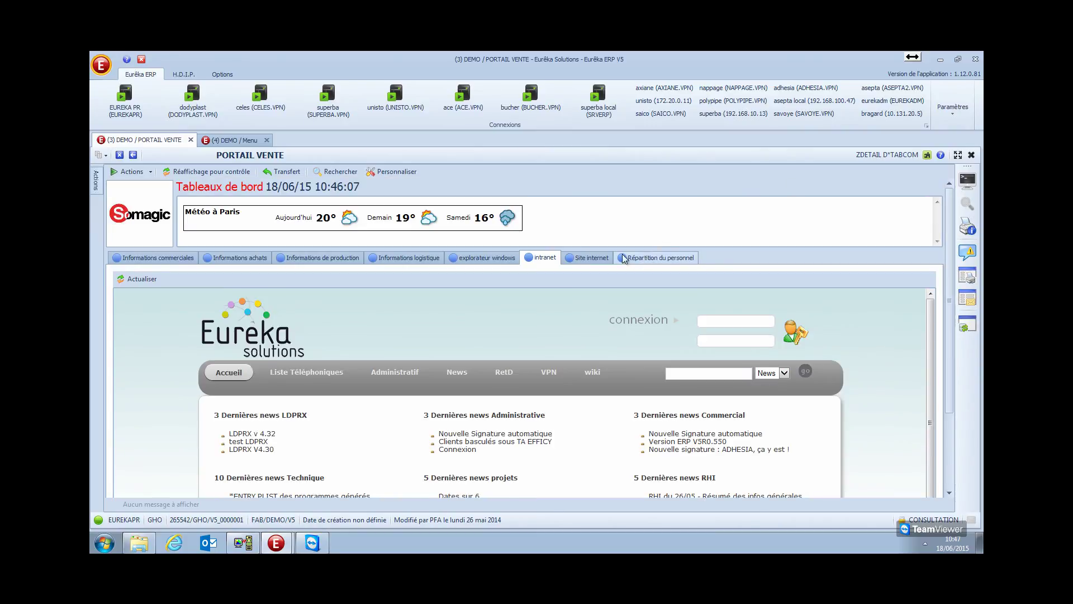
{"action": "left_click", "coordinate": [146, 258]}
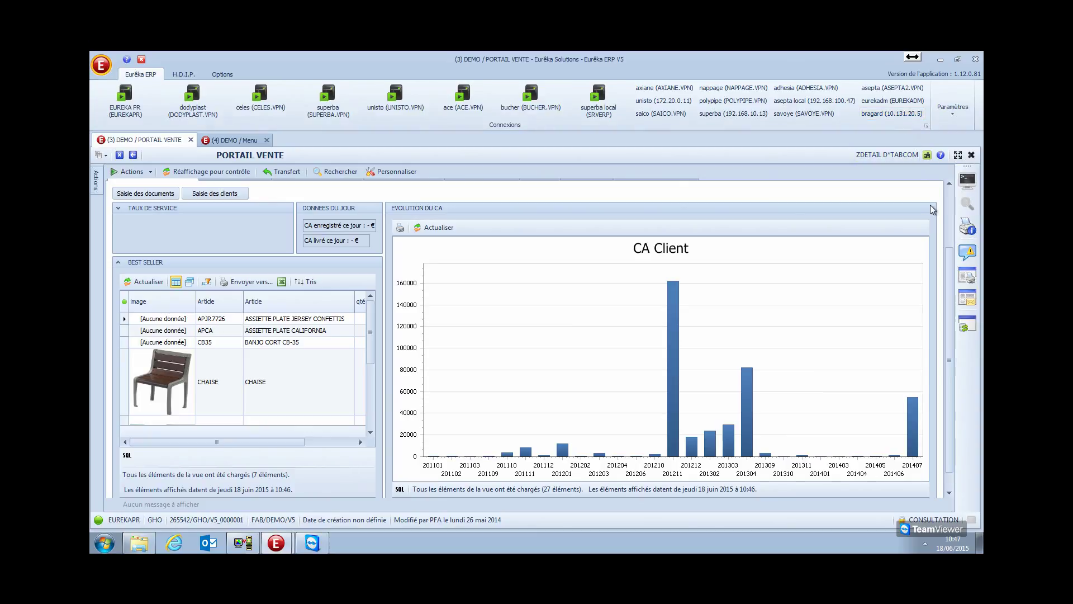
{"action": "left_click", "coordinate": [951, 199]}
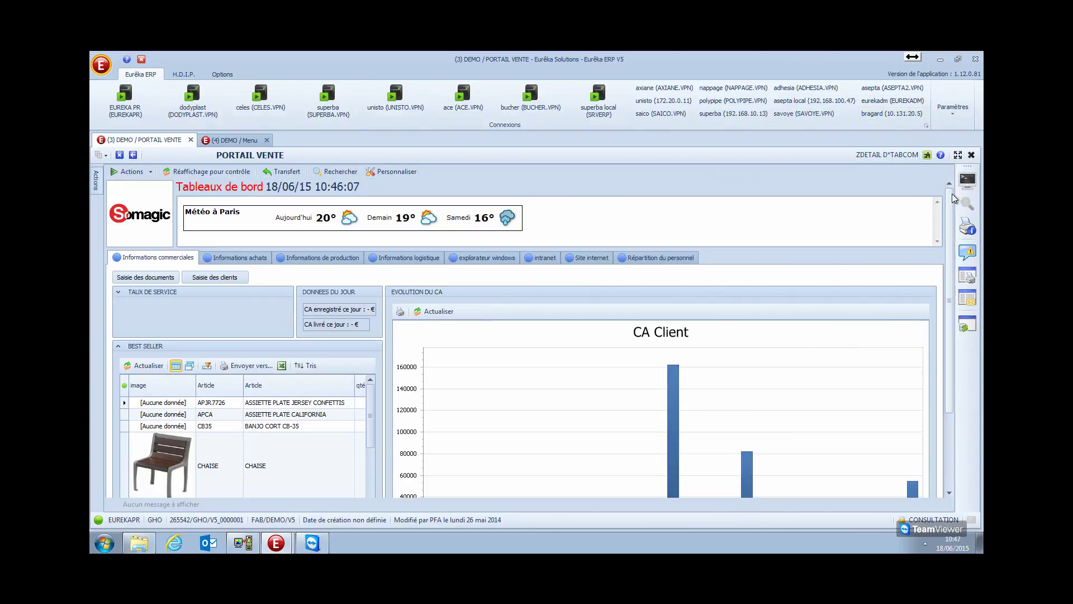